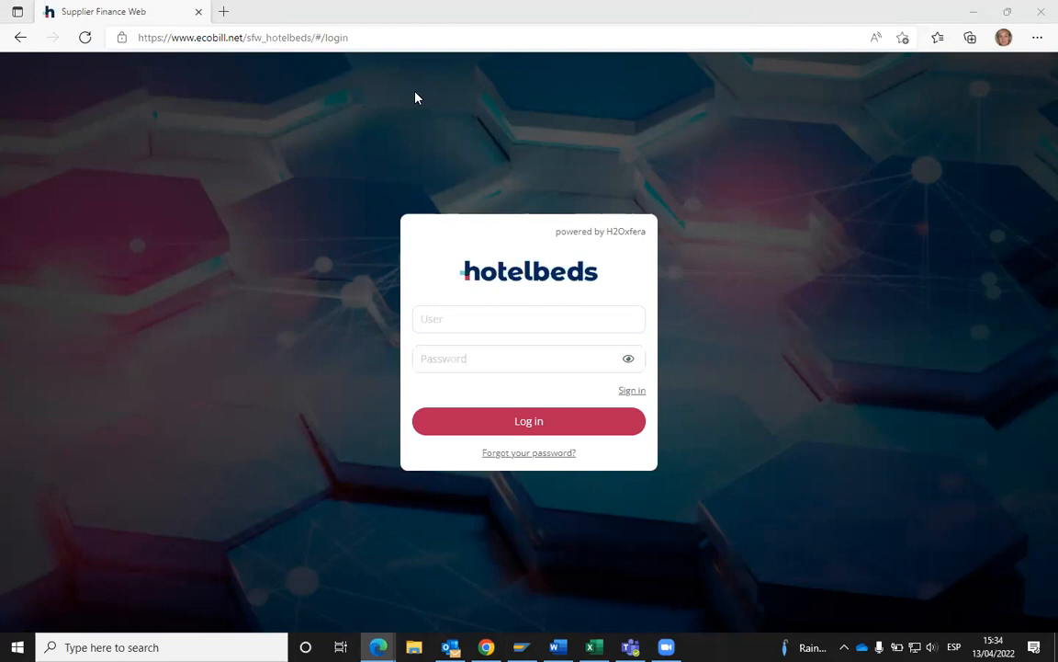
# - Enter the supplier user ID and the account password on the Hotelbeds Supplier Finance Web login form
pyautogui.click(453, 314)
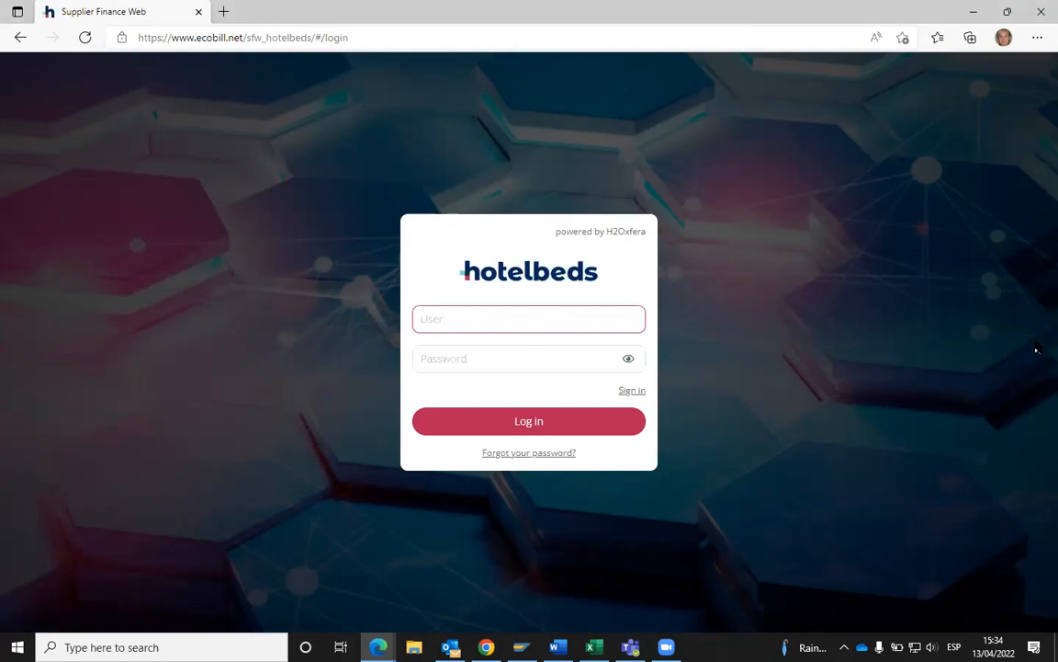
pyautogui.click(566, 358)
pyautogui.write('******')
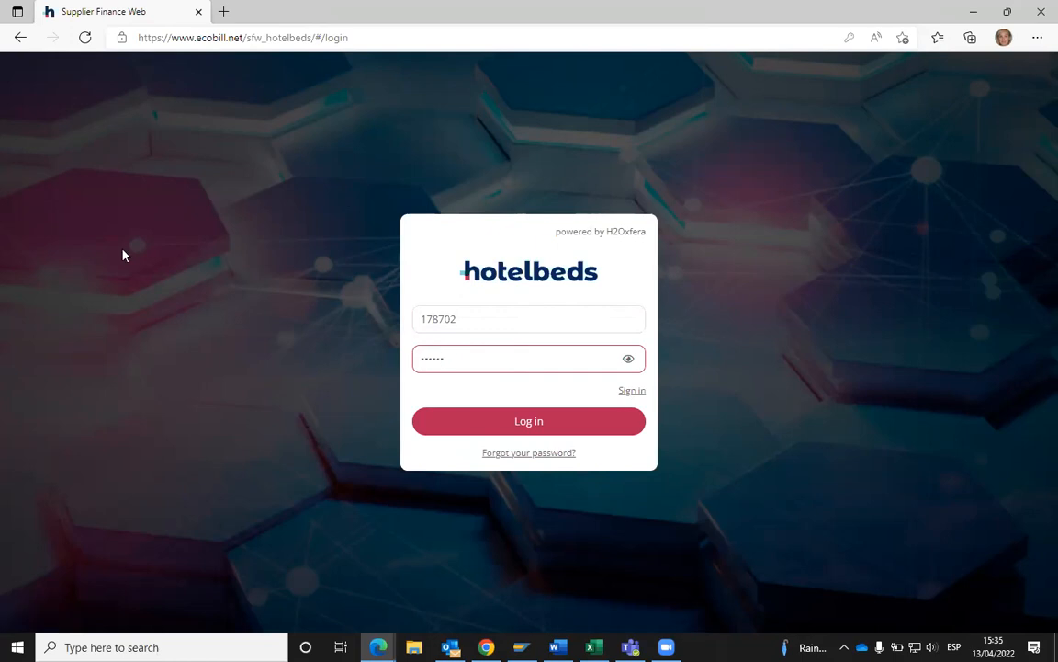
# - Log in to the supplier portal and close the New Feature announcement popup
pyautogui.click(533, 433)
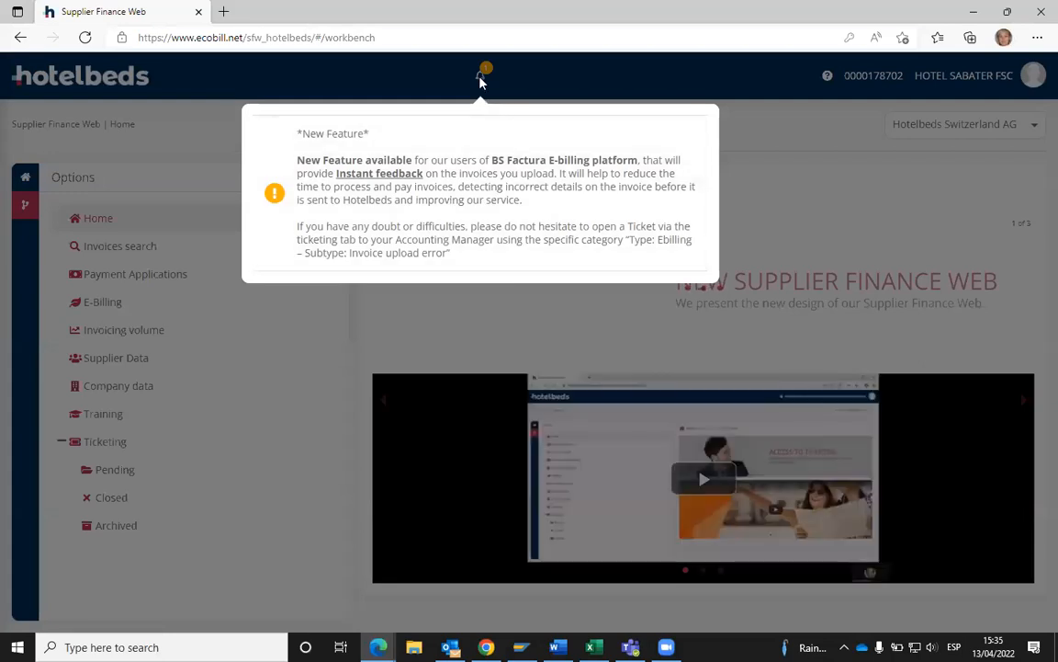
pyautogui.click(480, 79)
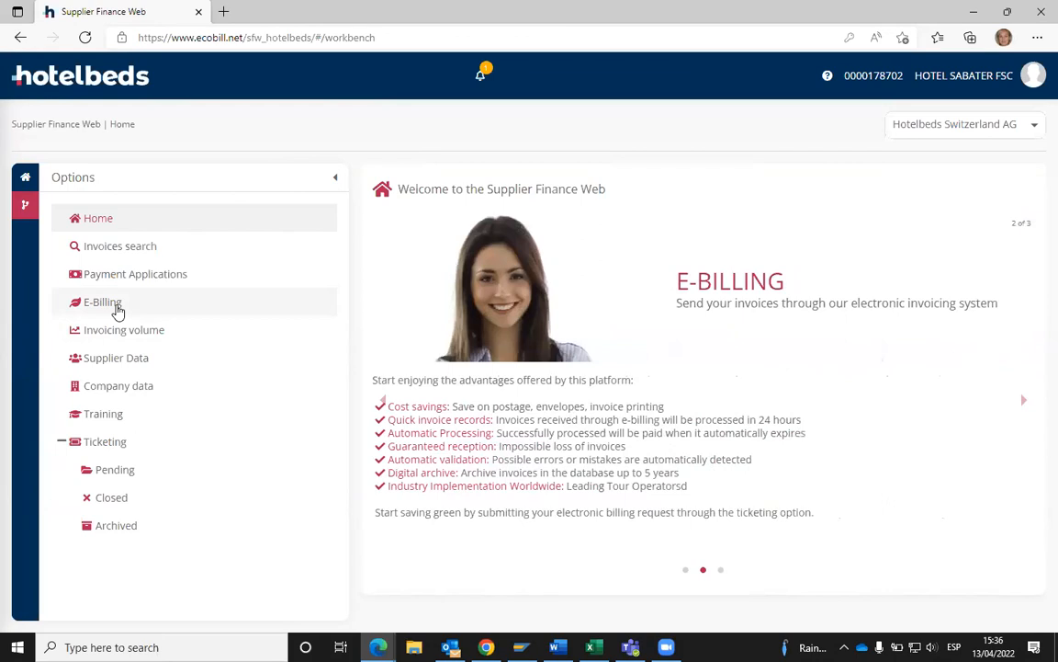
# - Go to the E-Billing section and launch the BSFactura portal via Access to e-billing
pyautogui.click(117, 311)
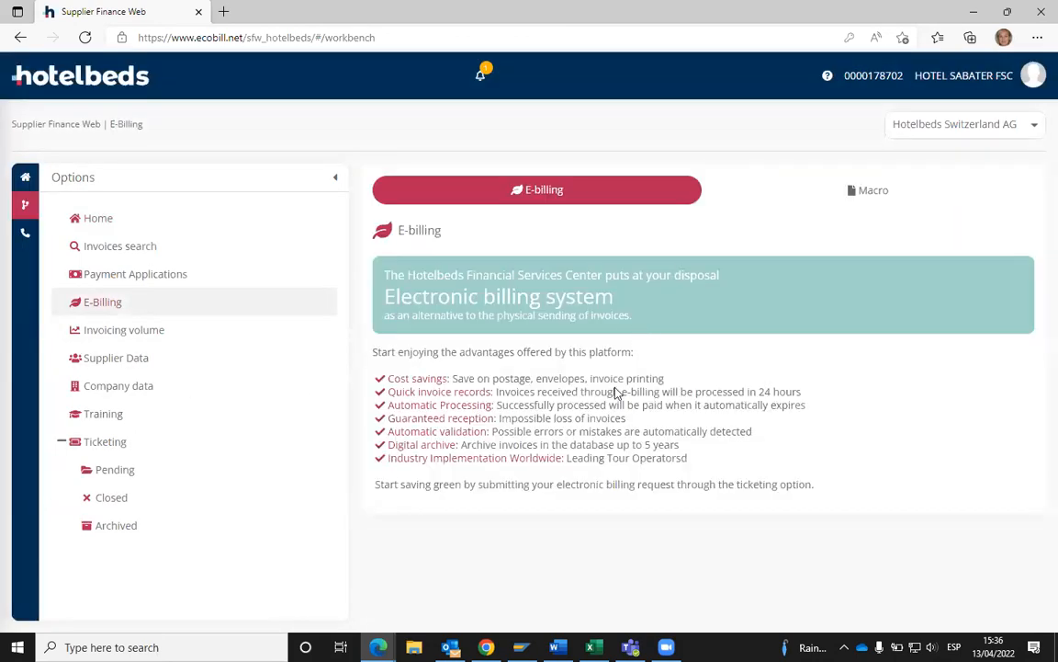
pyautogui.click(715, 350)
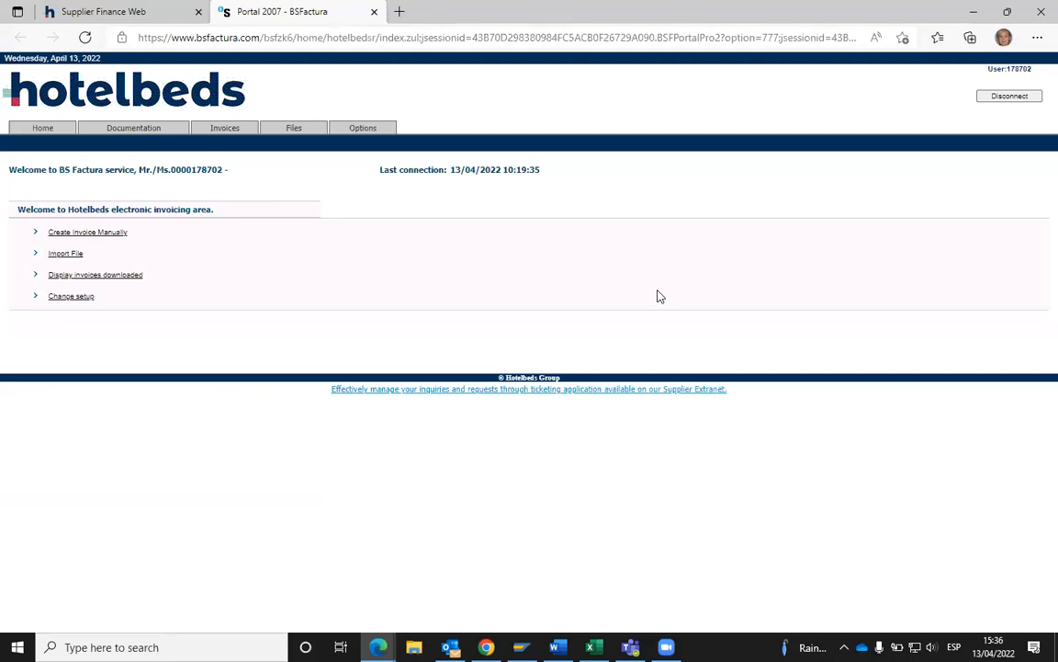
# - Load BSFactura's Interactive Invoice Creation form from the Invoices tab
pyautogui.click(229, 135)
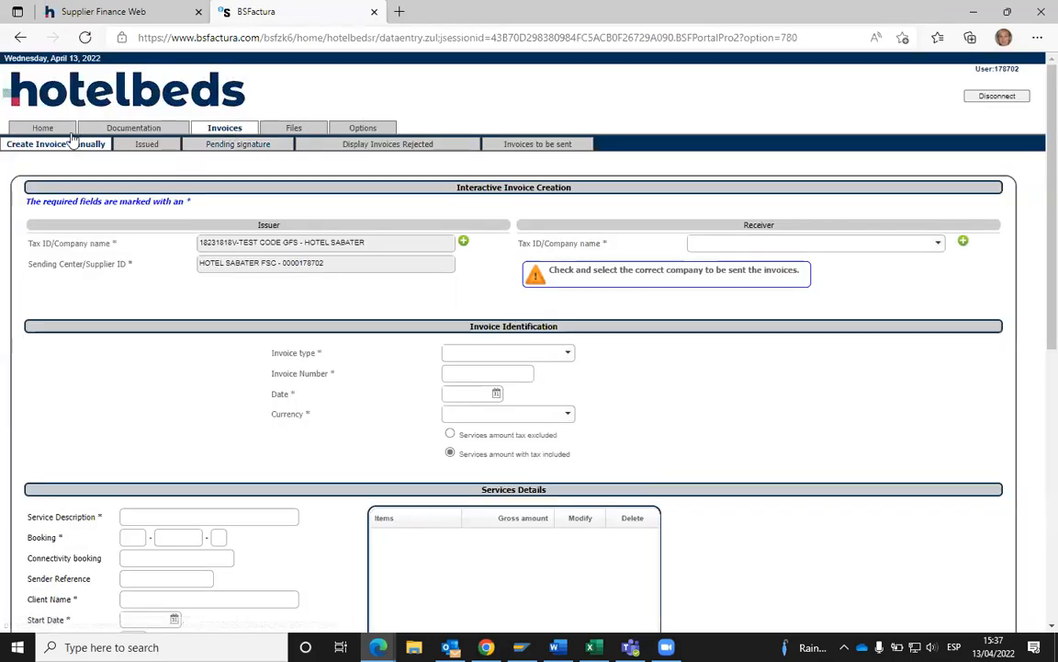
pyautogui.click(48, 119)
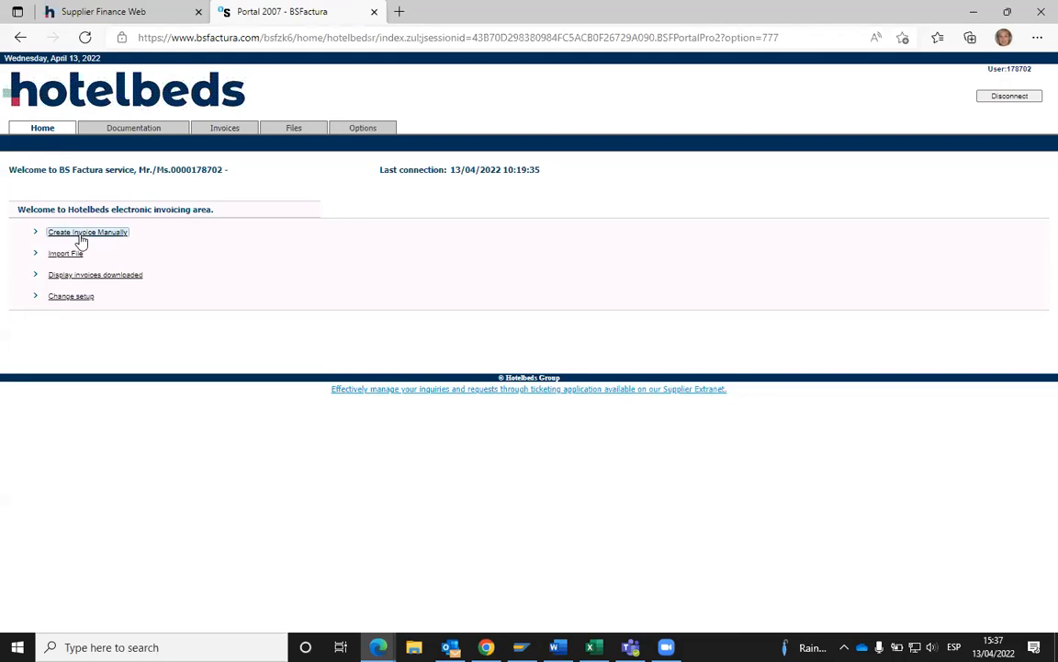
pyautogui.click(224, 135)
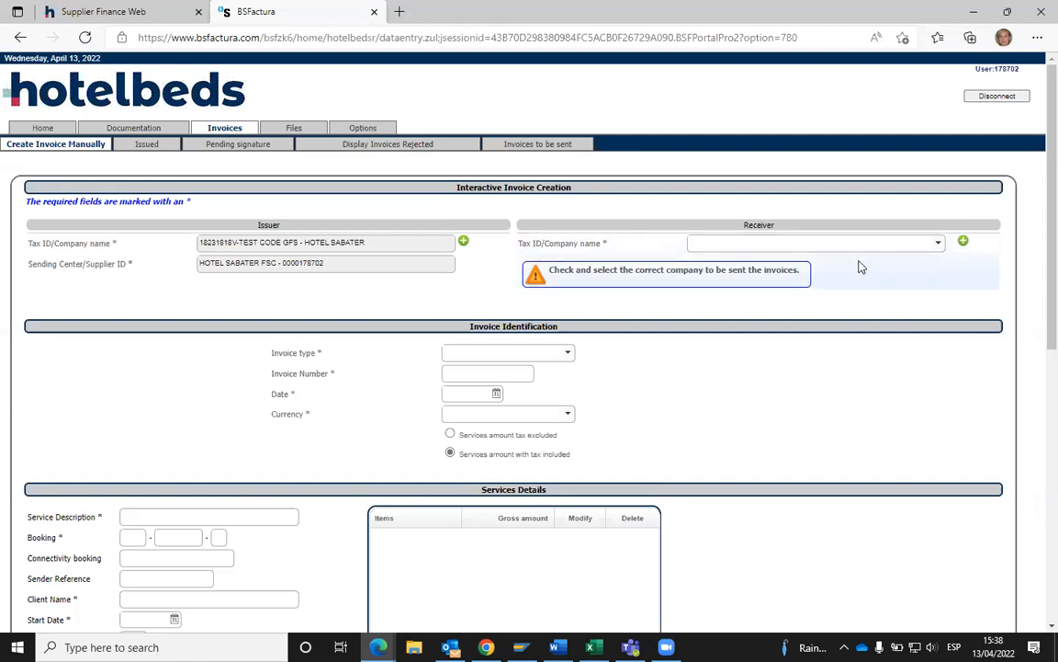
pyautogui.click(937, 245)
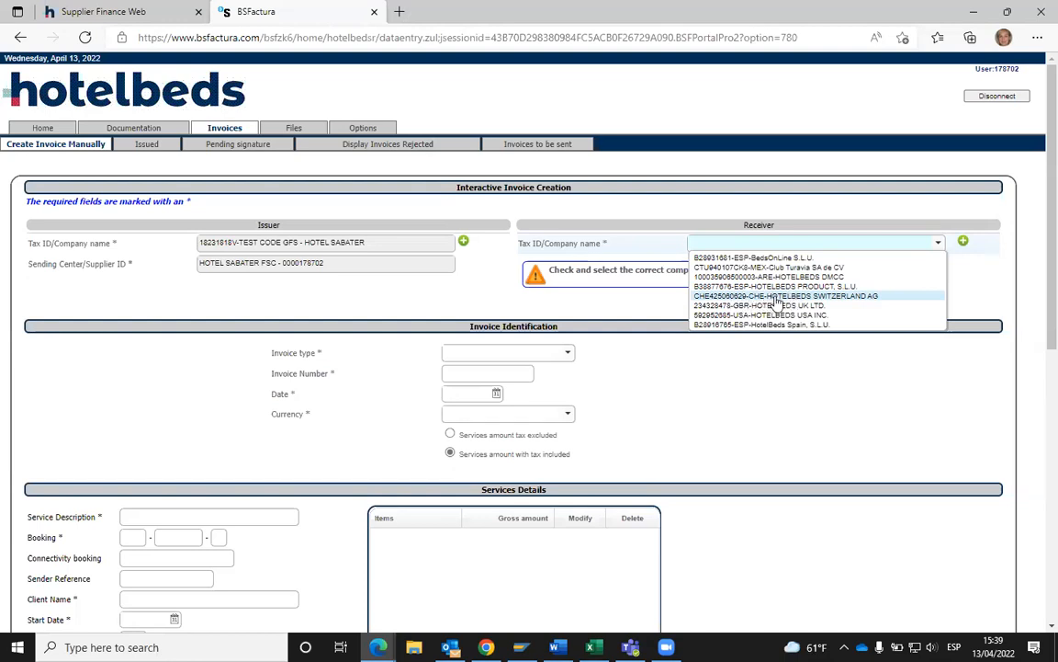
# - Select CHE-HOTELBEDS SWITZERLAND AG as the invoice receiver
pyautogui.click(772, 297)
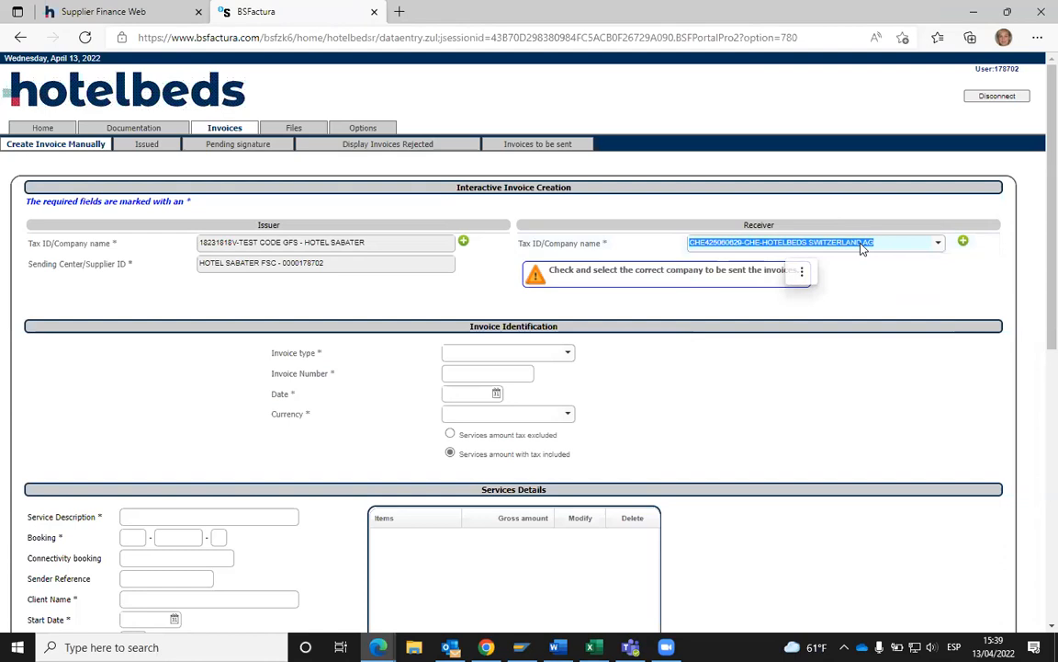
pyautogui.click(864, 292)
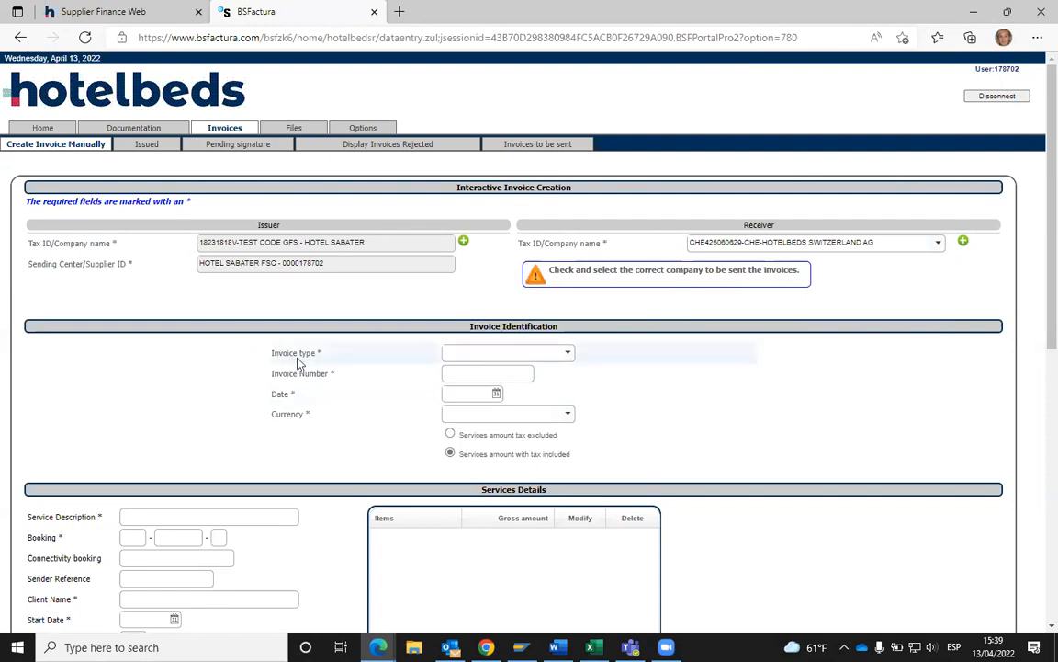
# - Set the invoice type to Original Invoice after trying Amended/Credit Invoice, dismissing the character warning
pyautogui.click(568, 356)
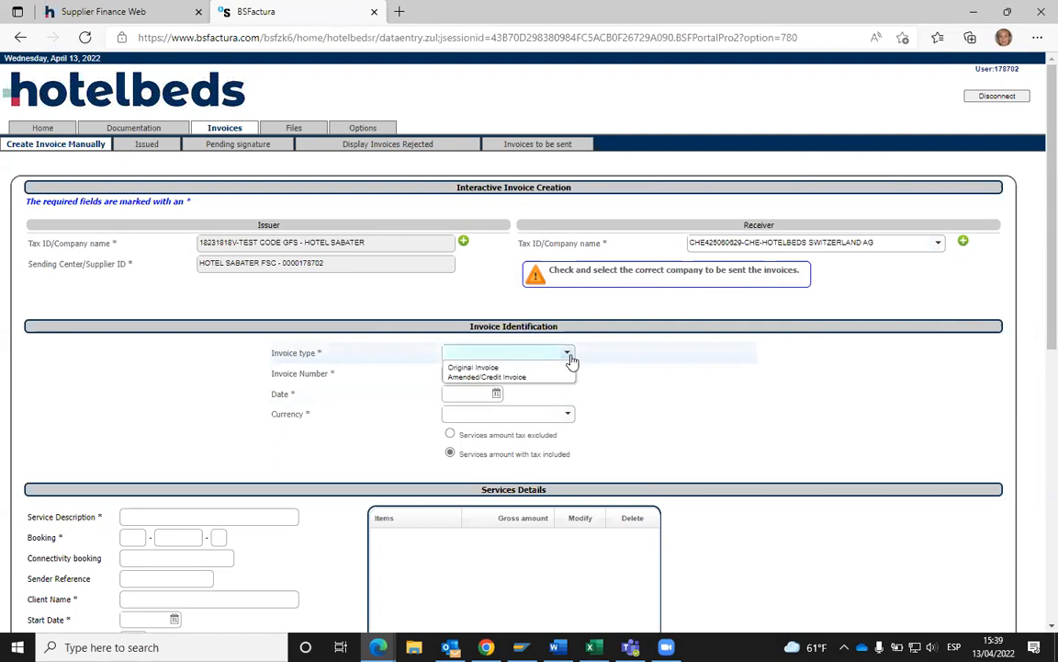
pyautogui.click(499, 369)
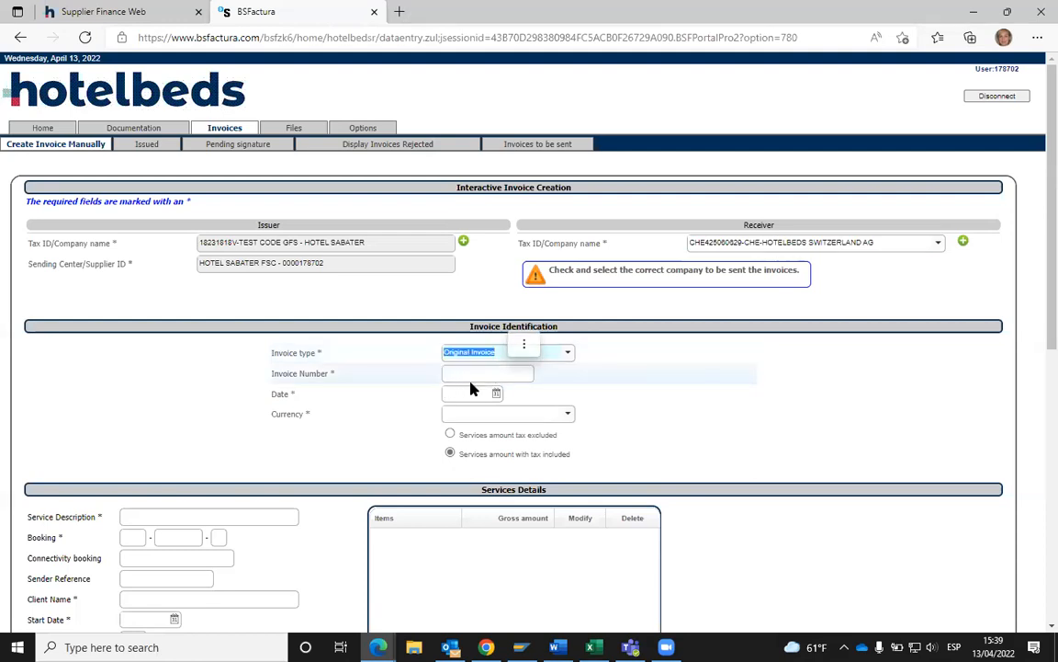
pyautogui.click(567, 353)
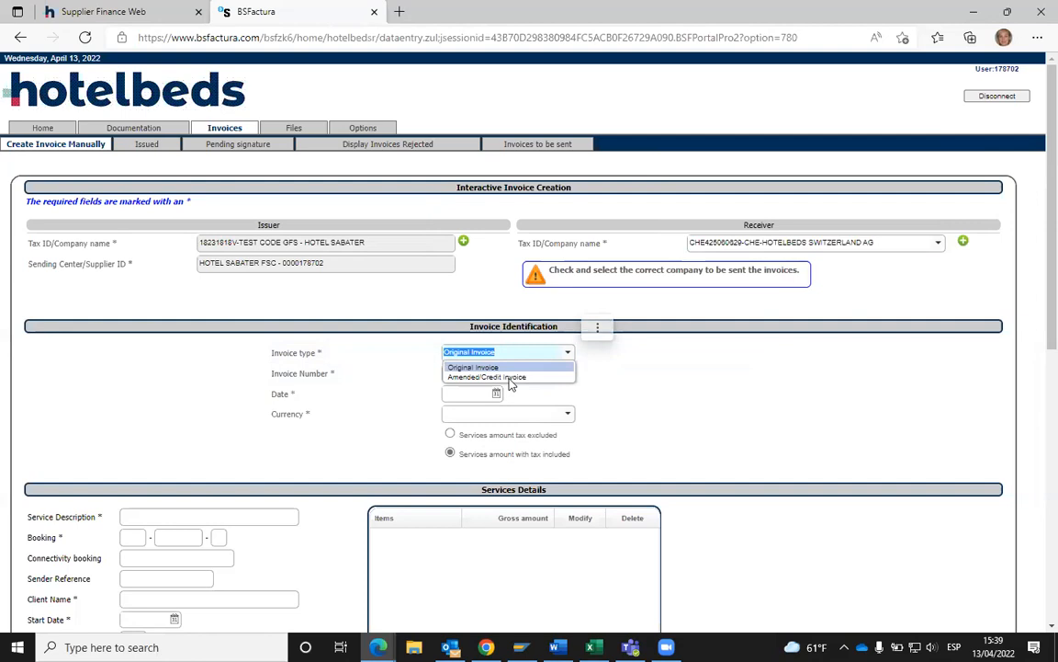
pyautogui.click(505, 384)
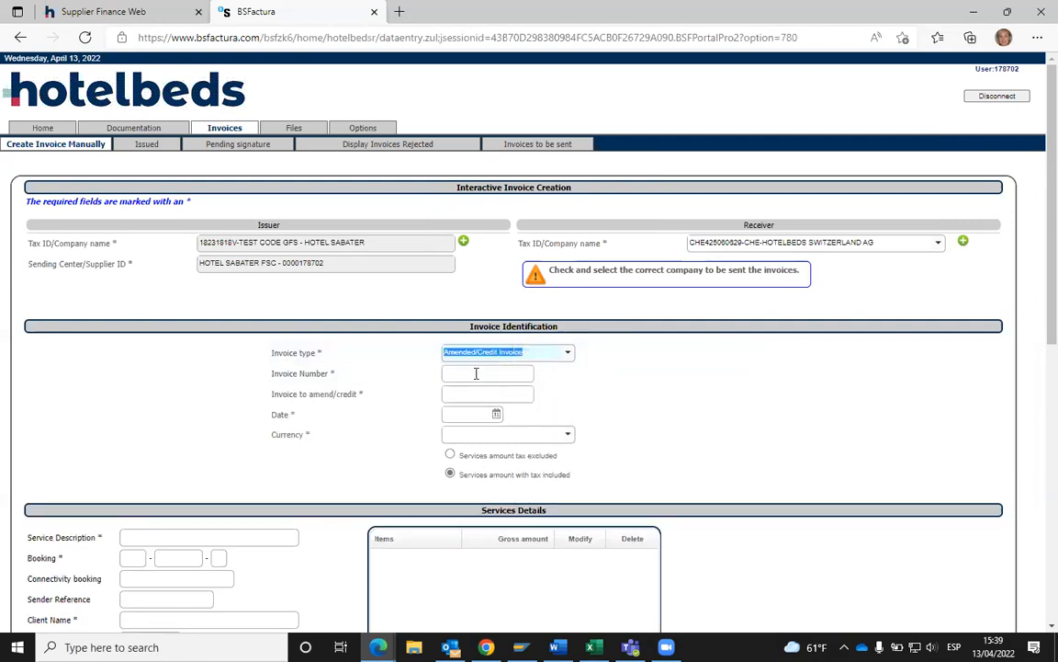
pyautogui.click(472, 375)
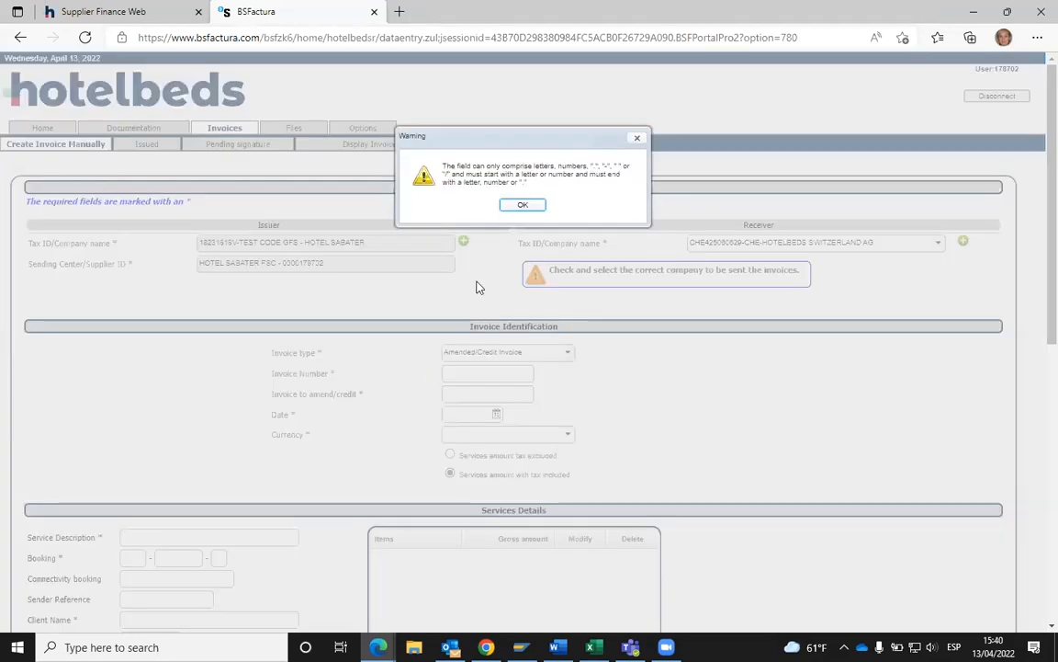
pyautogui.click(520, 203)
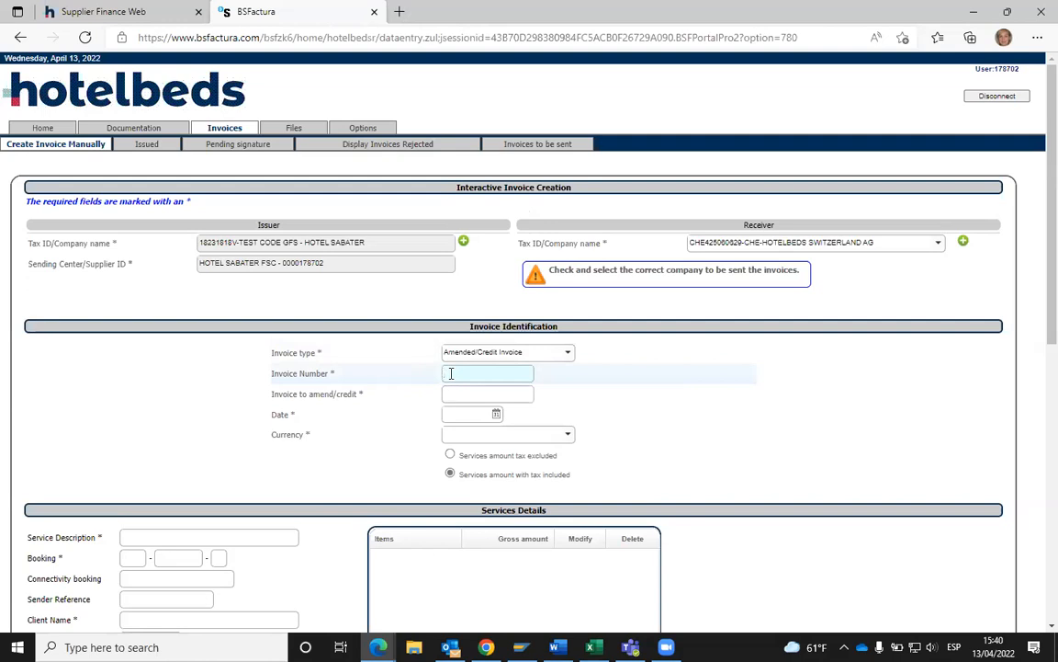
pyautogui.click(564, 356)
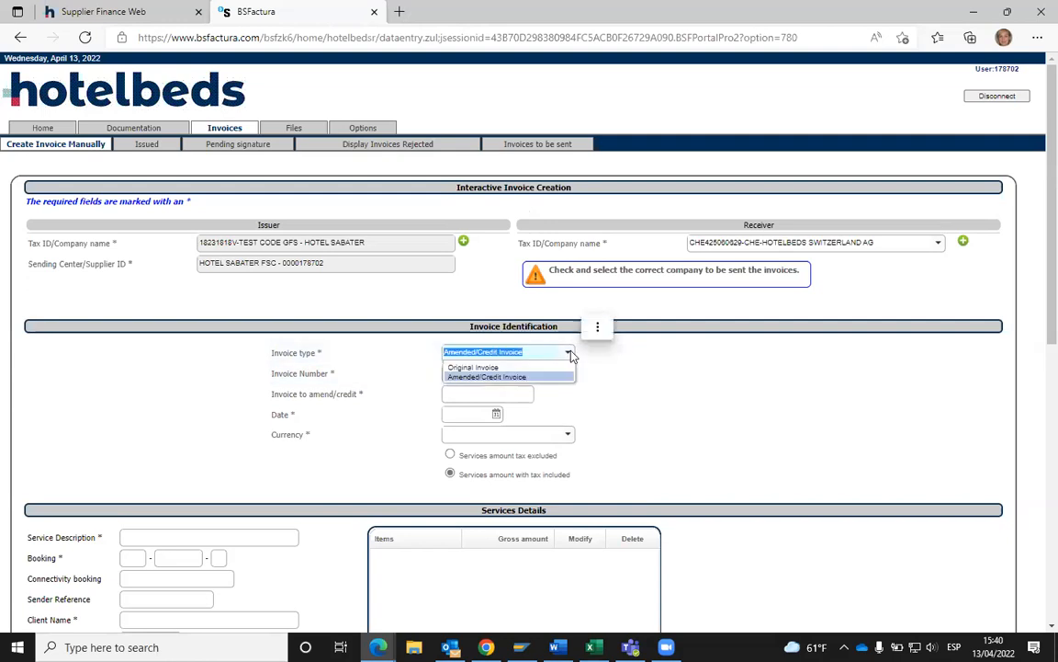
pyautogui.click(493, 368)
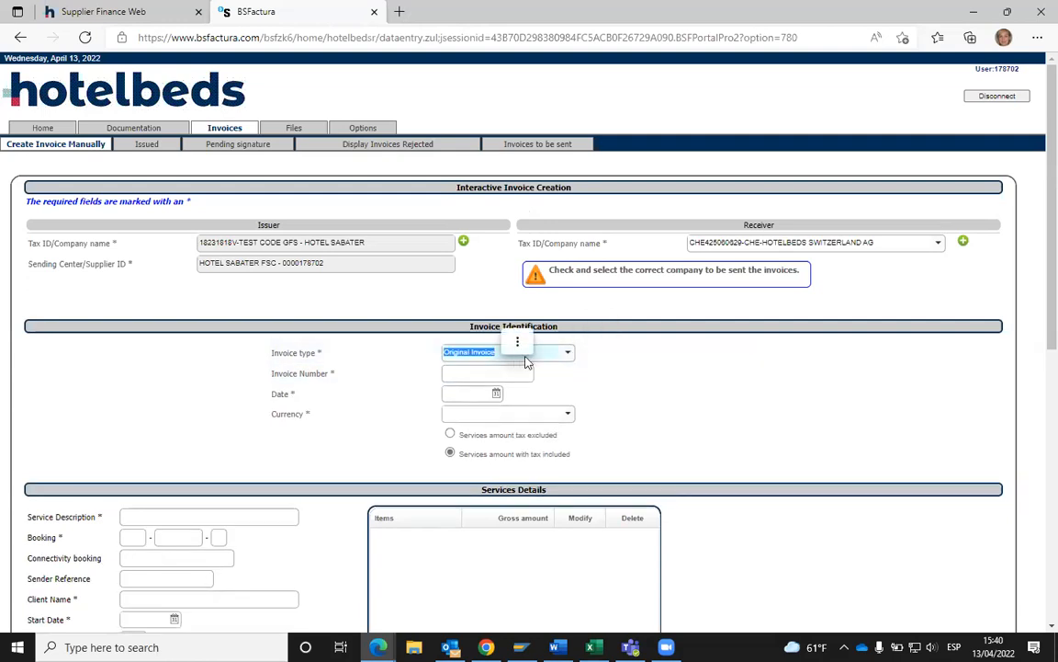
# - Start typing the invoice number TESTEU02 in the Invoice Number field
pyautogui.click(459, 372)
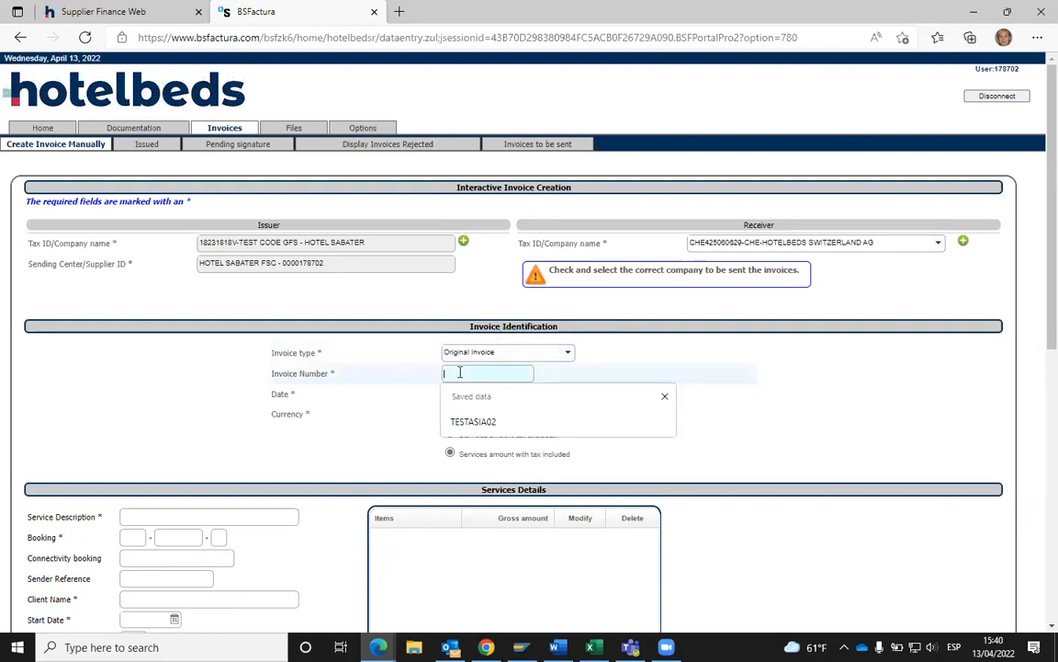
pyautogui.click(390, 375)
pyautogui.click(455, 373)
pyautogui.write('TESTEL')
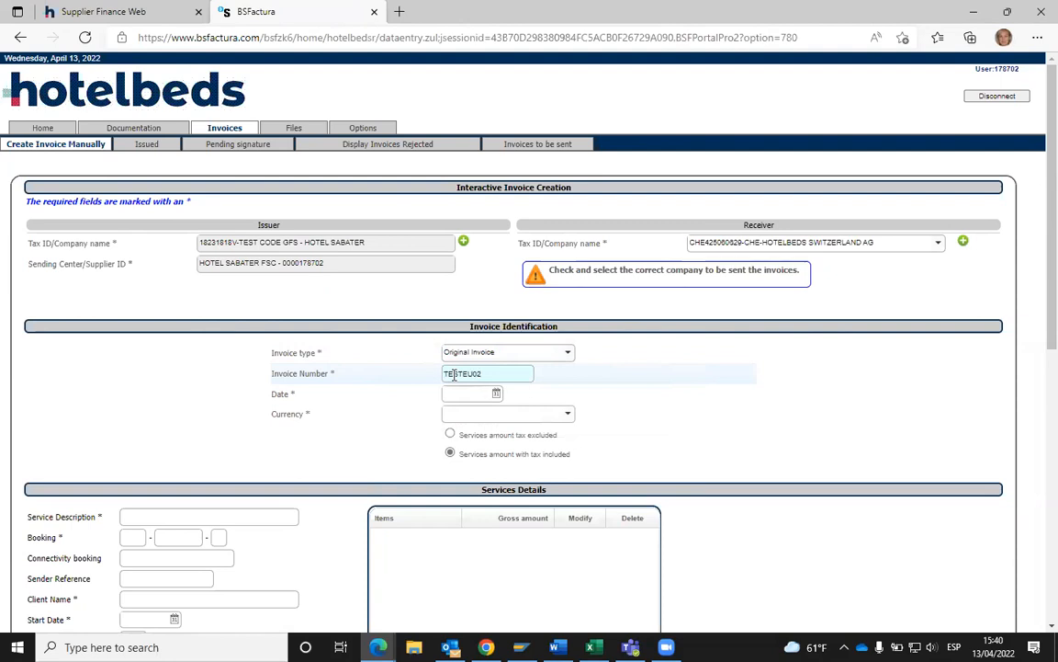
# - Pick 13 April 2022 as the invoice date and EUR (Euro) as the currency
pyautogui.click(496, 395)
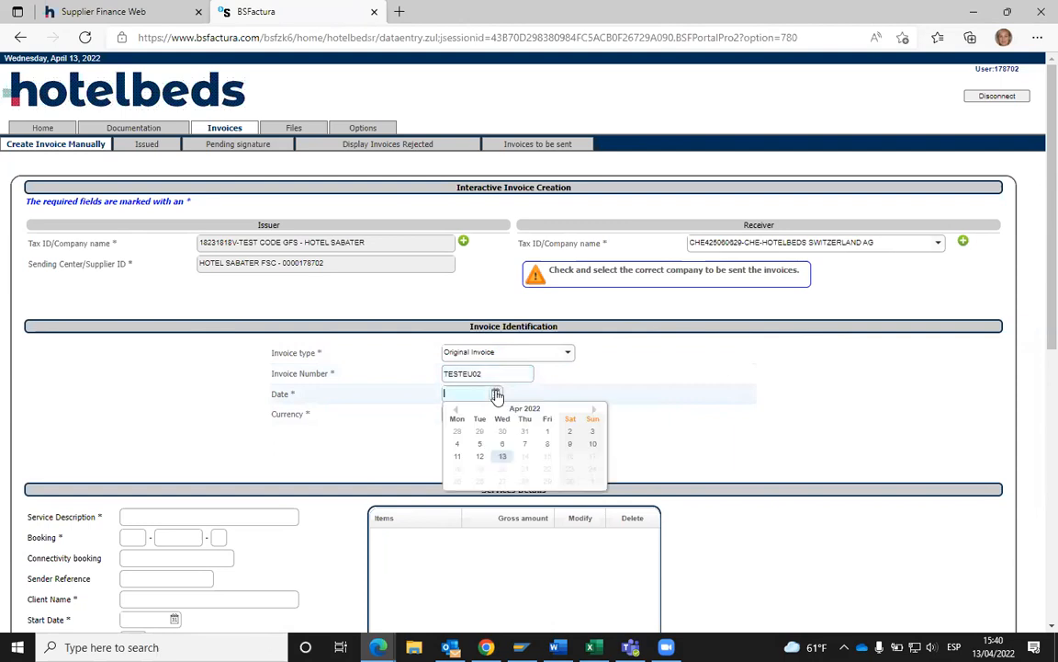
pyautogui.click(501, 459)
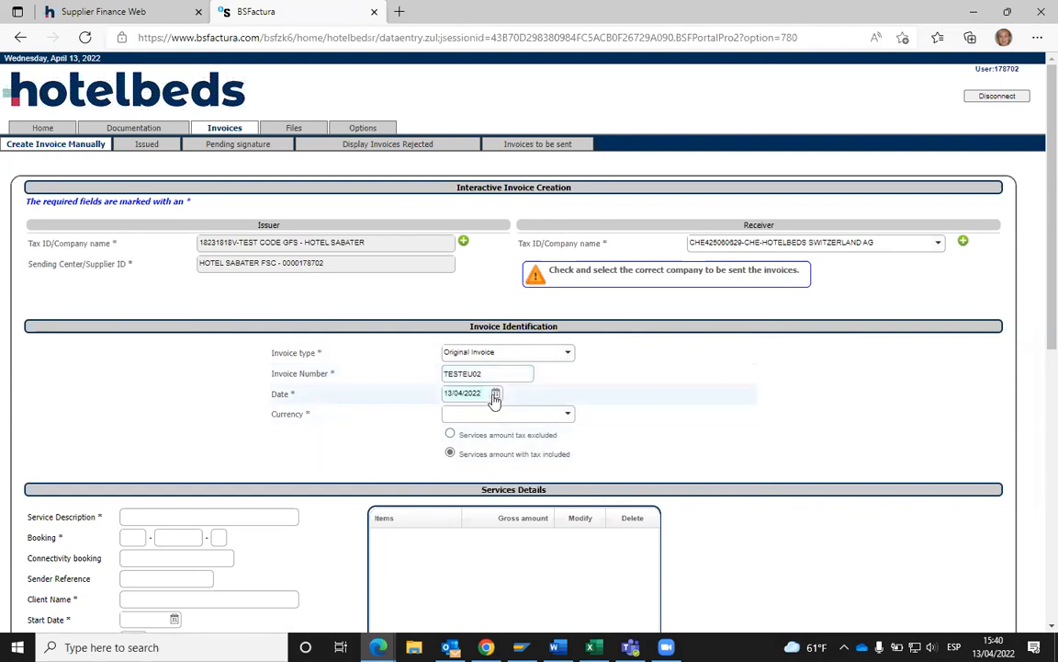
pyautogui.click(568, 415)
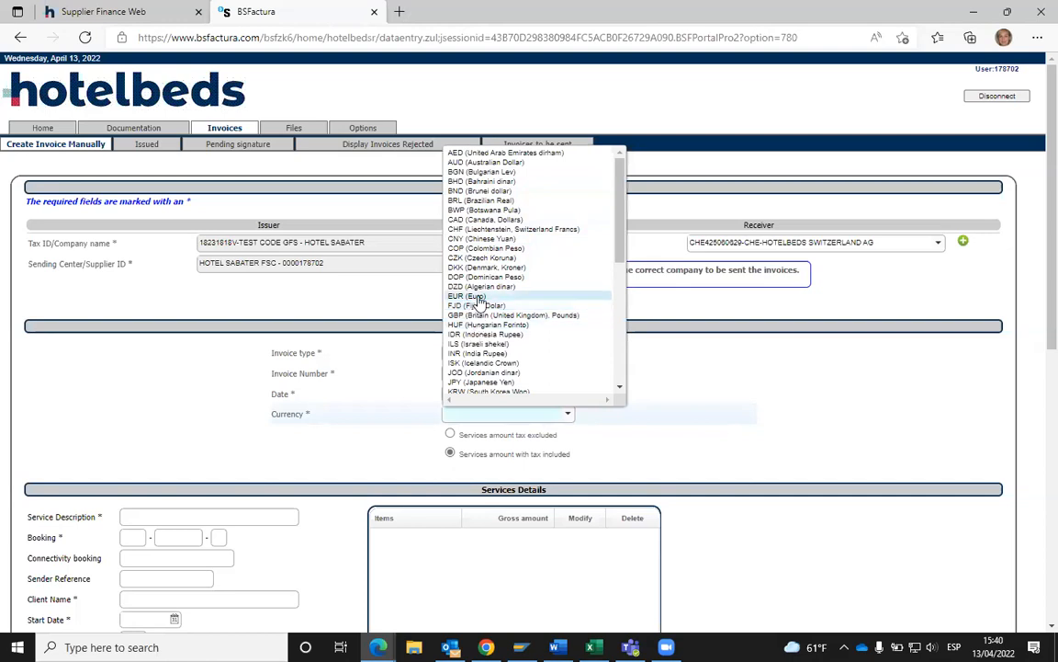
pyautogui.click(476, 298)
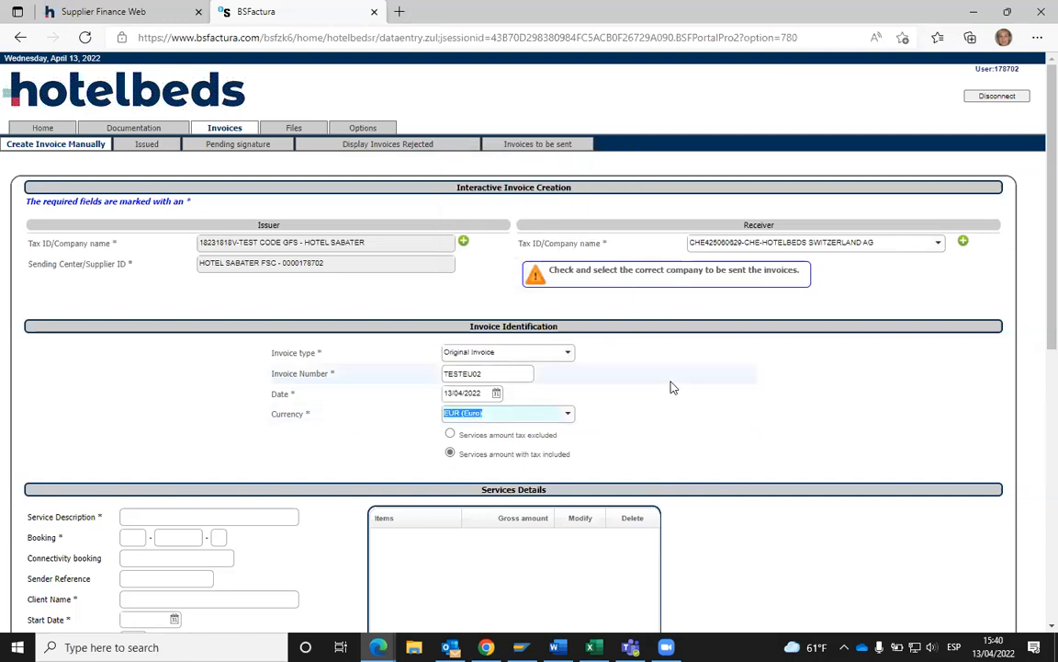
pyautogui.scroll(-1, 662, 390)
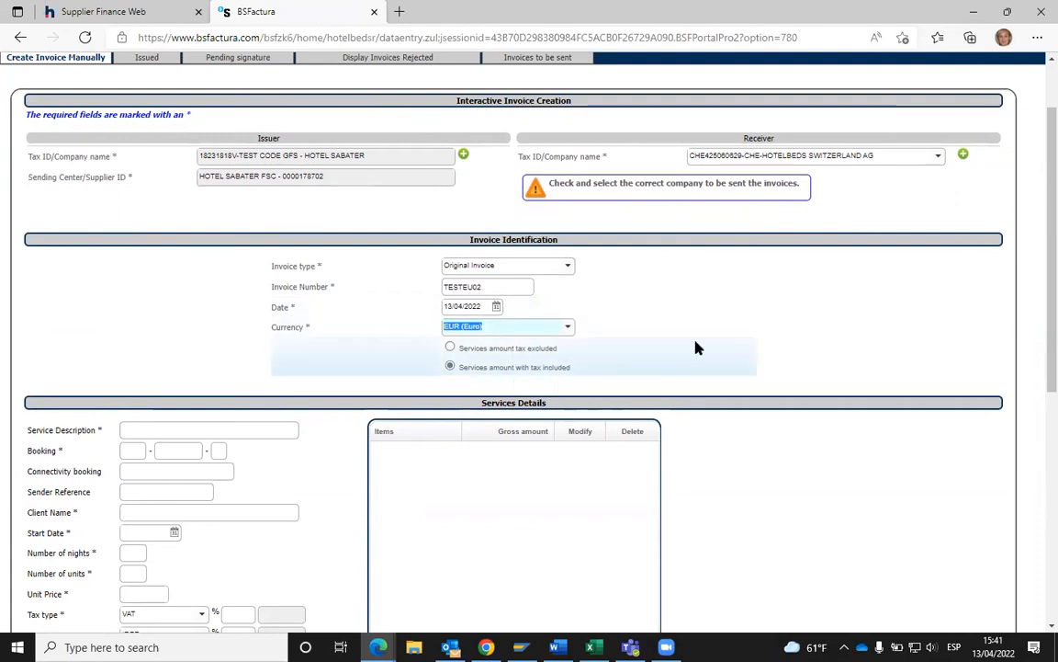
# - Choose the saved DOUBLE ROOM service description and enter the two-part booking reference
pyautogui.scroll(-1, 694, 345)
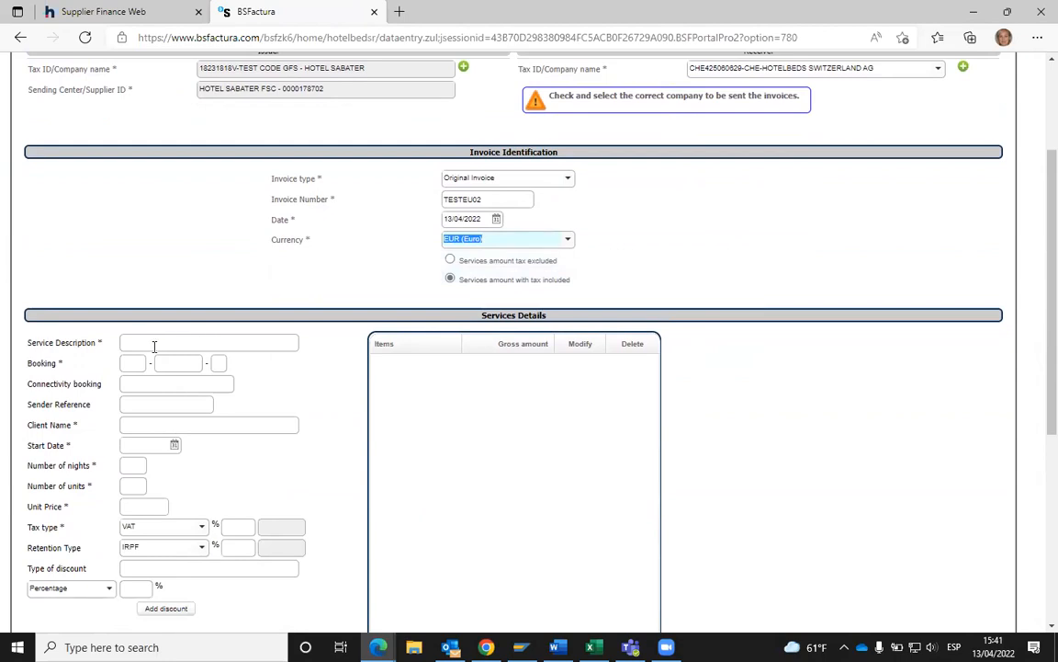
pyautogui.click(154, 346)
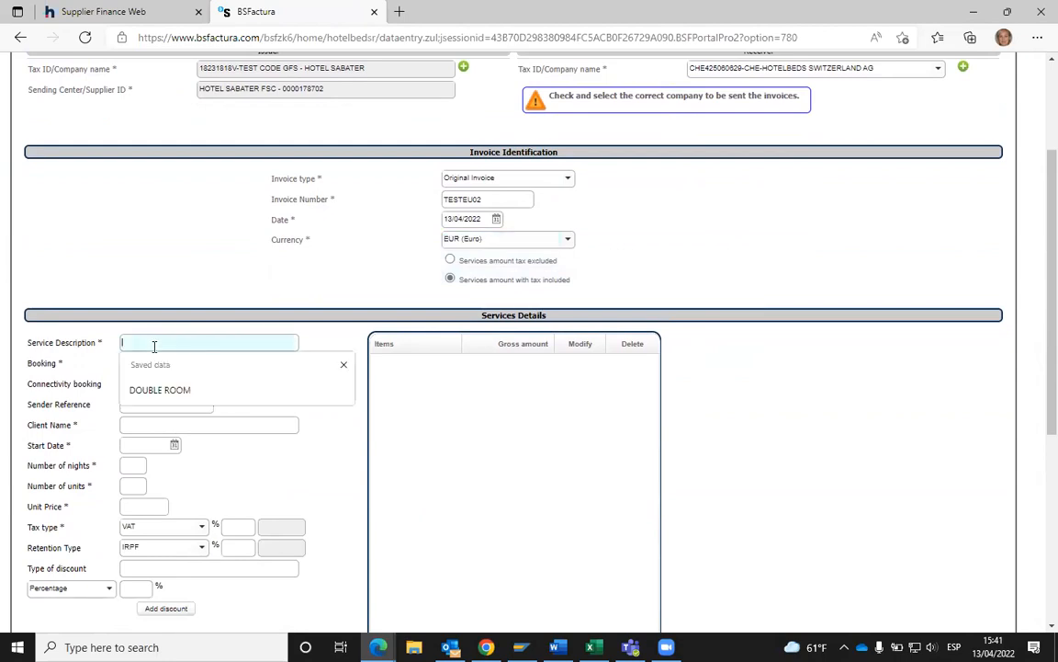
pyautogui.click(163, 395)
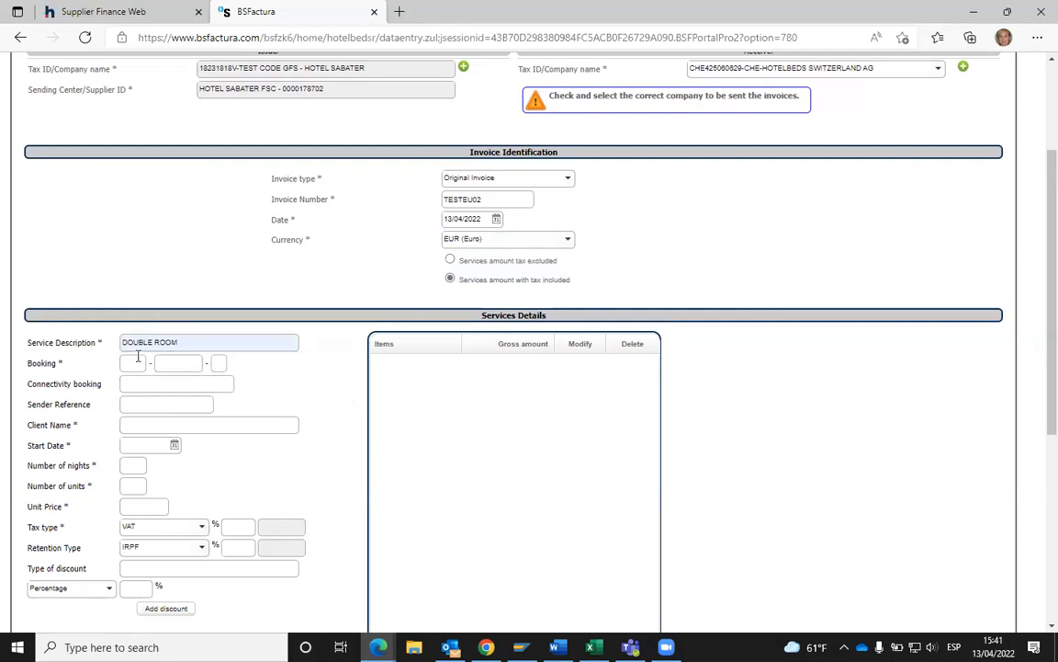
pyautogui.click(135, 364)
pyautogui.press('Tab')
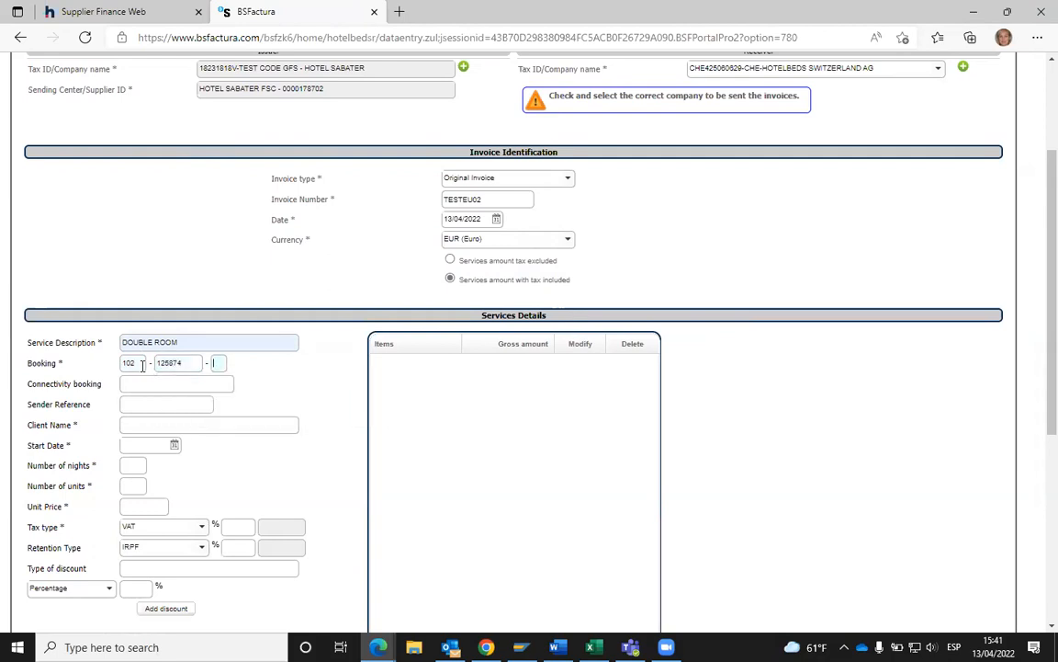
pyautogui.click(215, 362)
# - Clear the Connectivity booking field and enter the client's name
pyautogui.click(159, 381)
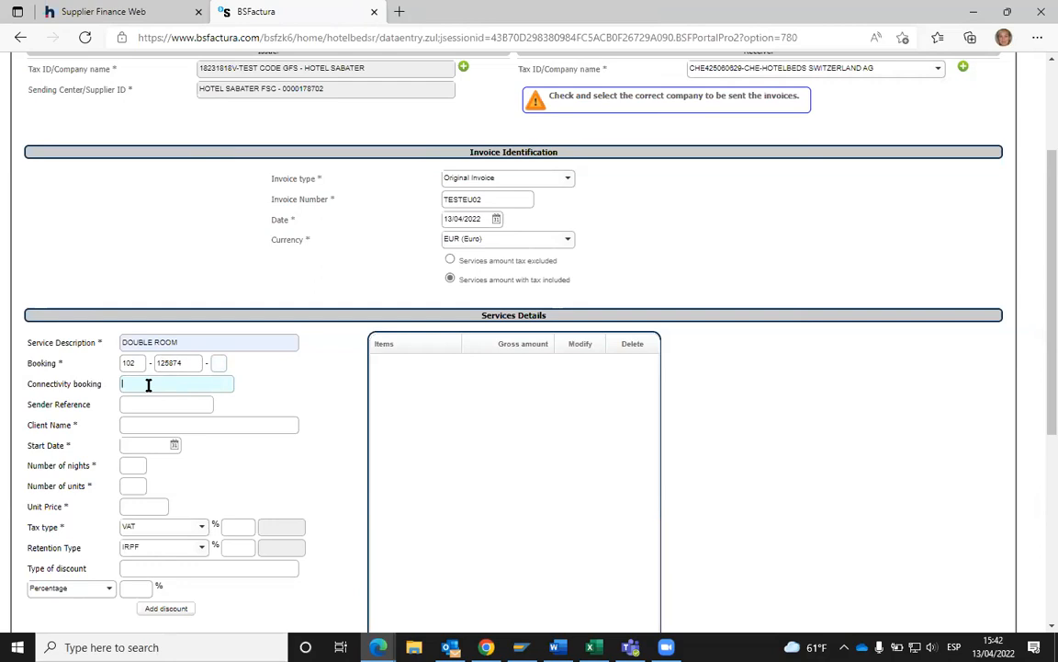
pyautogui.write('Y4RTY')
pyautogui.moveTo(158, 383); pyautogui.dragTo(108, 385)
pyautogui.press('BackSpace')
pyautogui.click(137, 406)
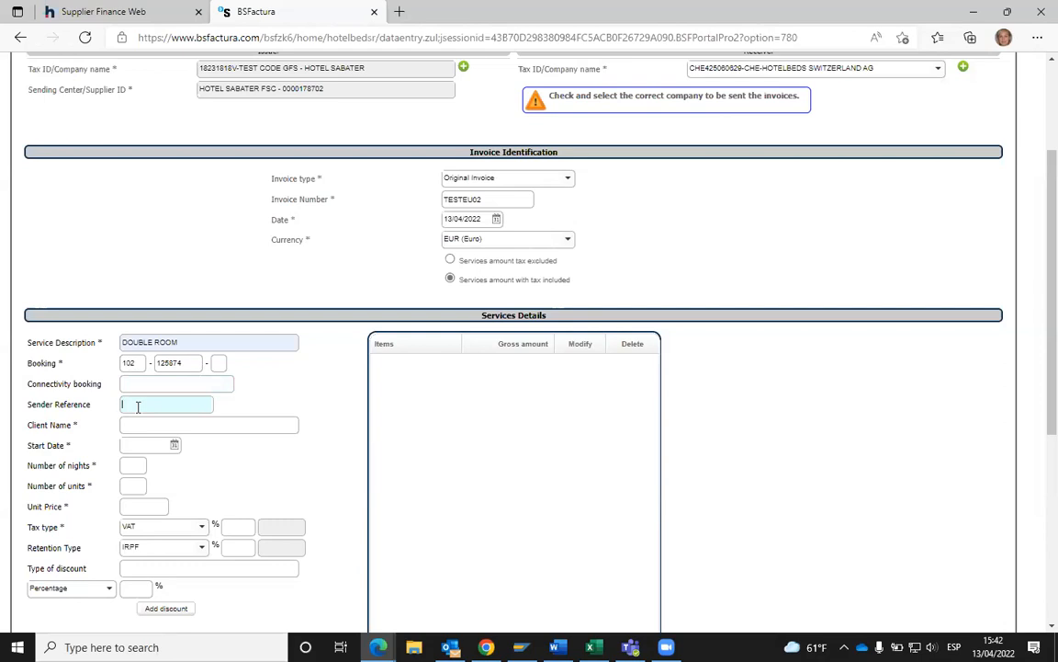
pyautogui.click(140, 423)
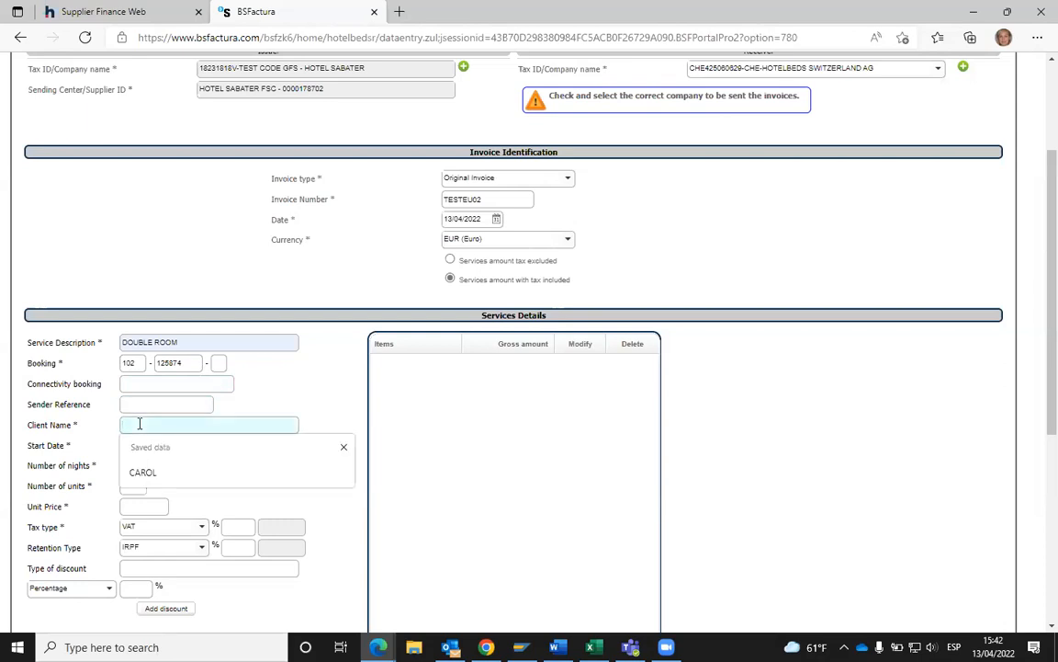
pyautogui.write('SOFIA')
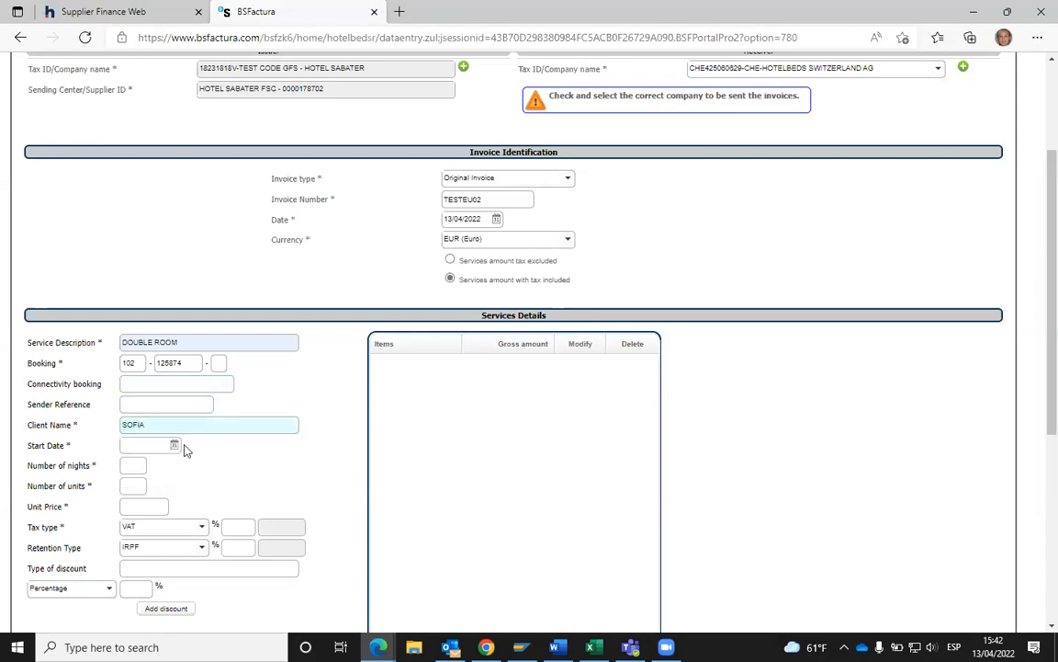
# - Set start date 01/04/2022, 1 night, 1 unit and unit price 100.00
pyautogui.click(173, 445)
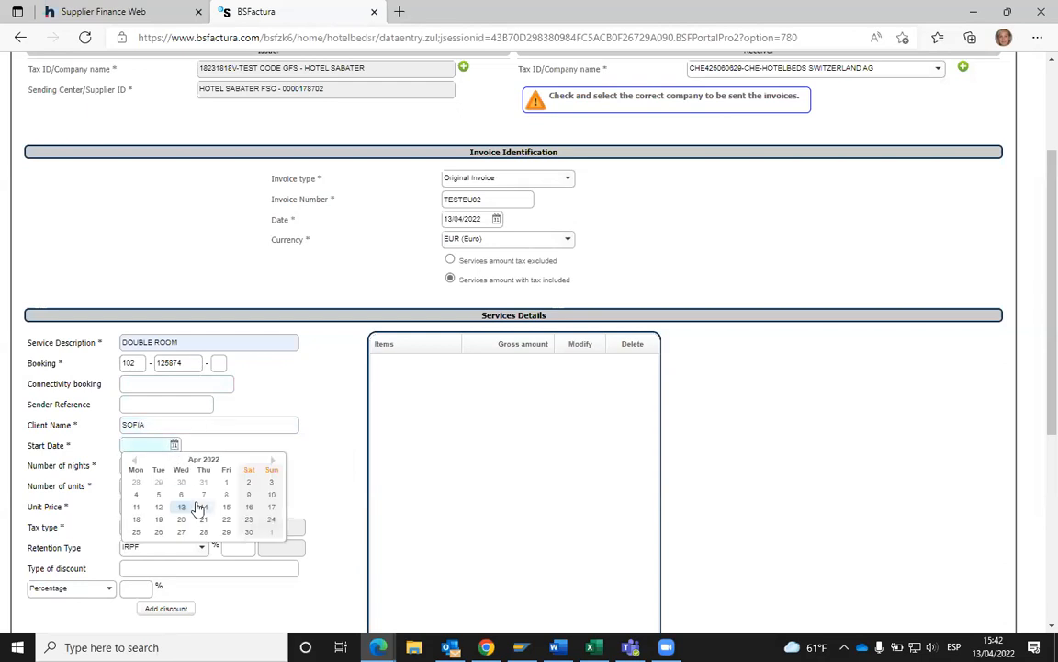
pyautogui.click(226, 482)
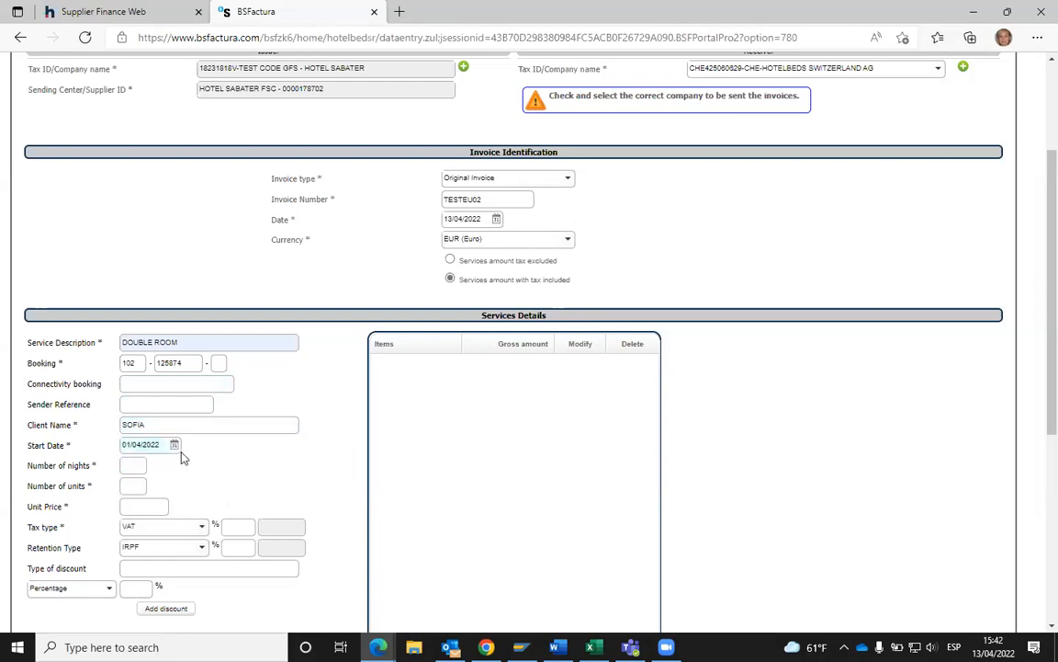
pyautogui.click(135, 467)
pyautogui.write('1')
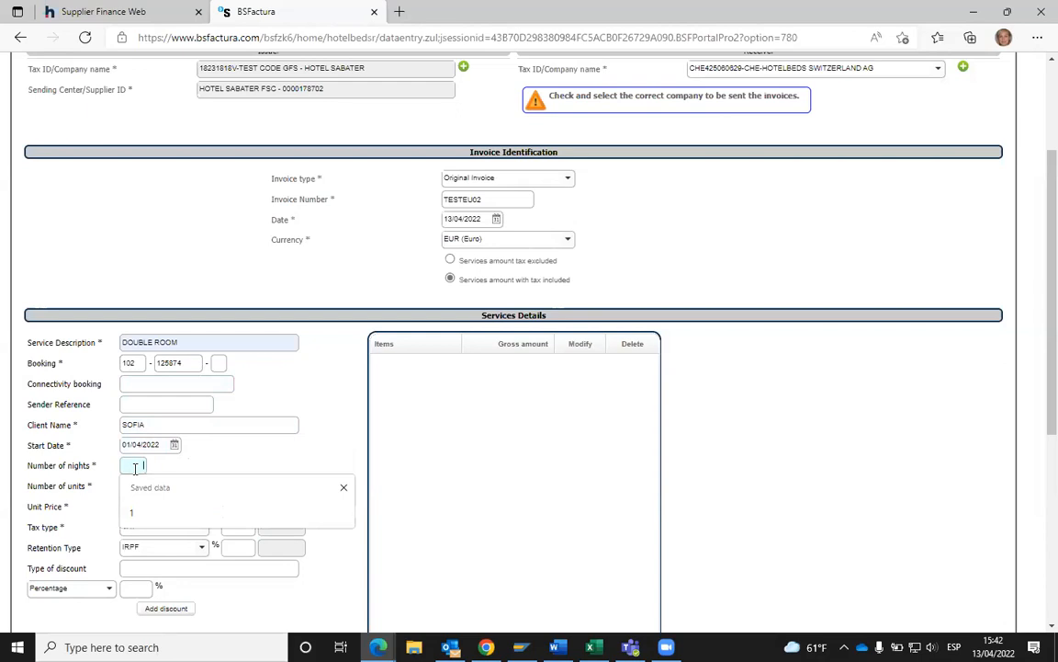
pyautogui.press('Tab')
pyautogui.write('1')
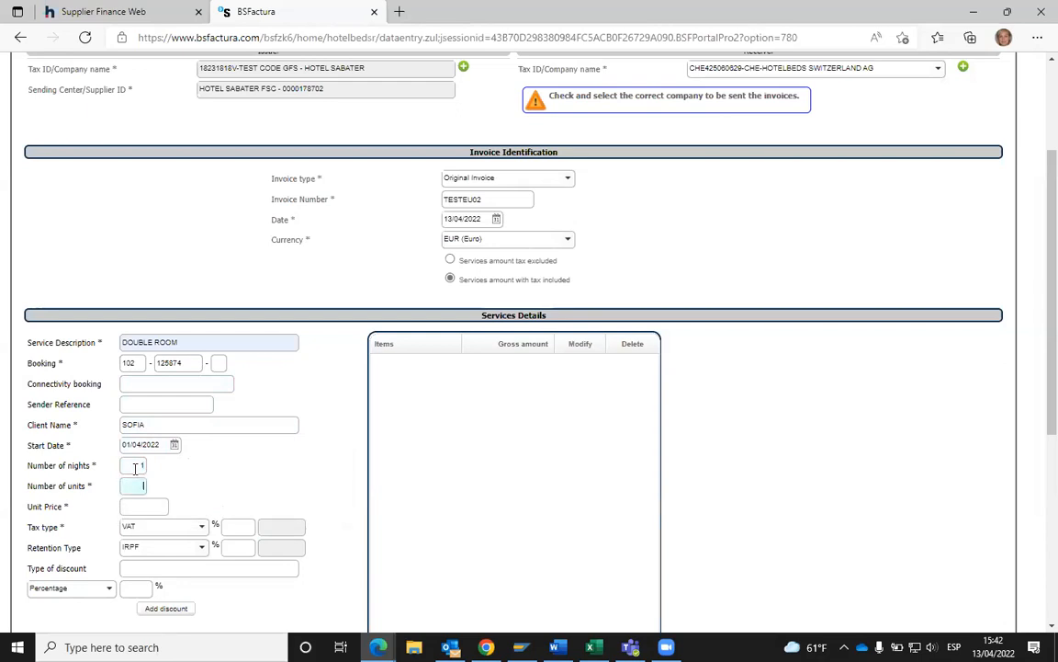
pyautogui.press('Tab')
pyautogui.write('100')
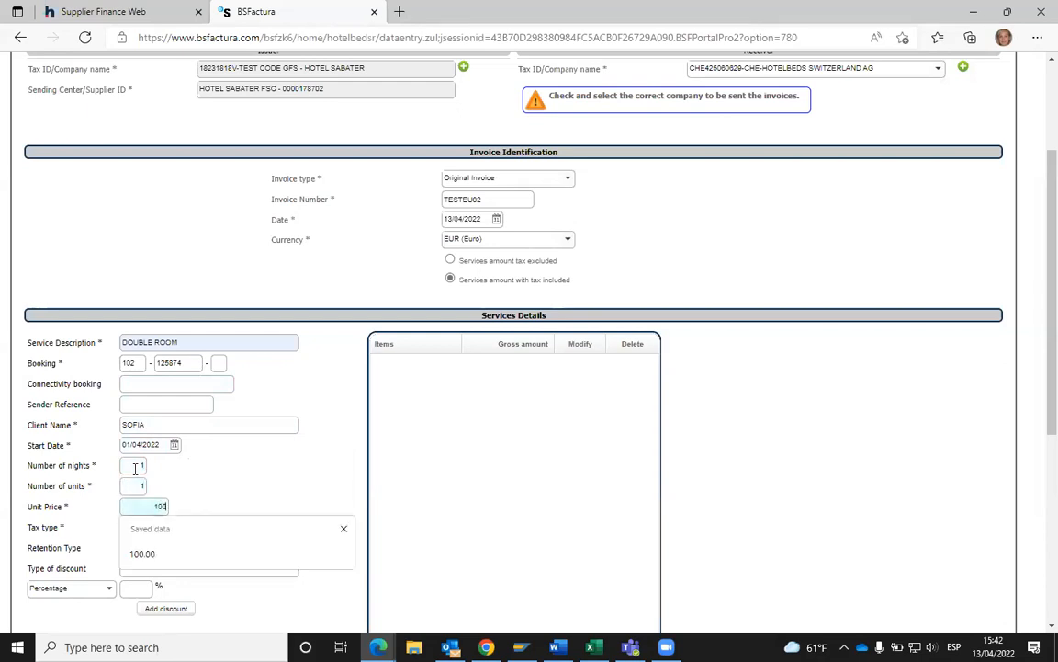
pyautogui.press('Tab')
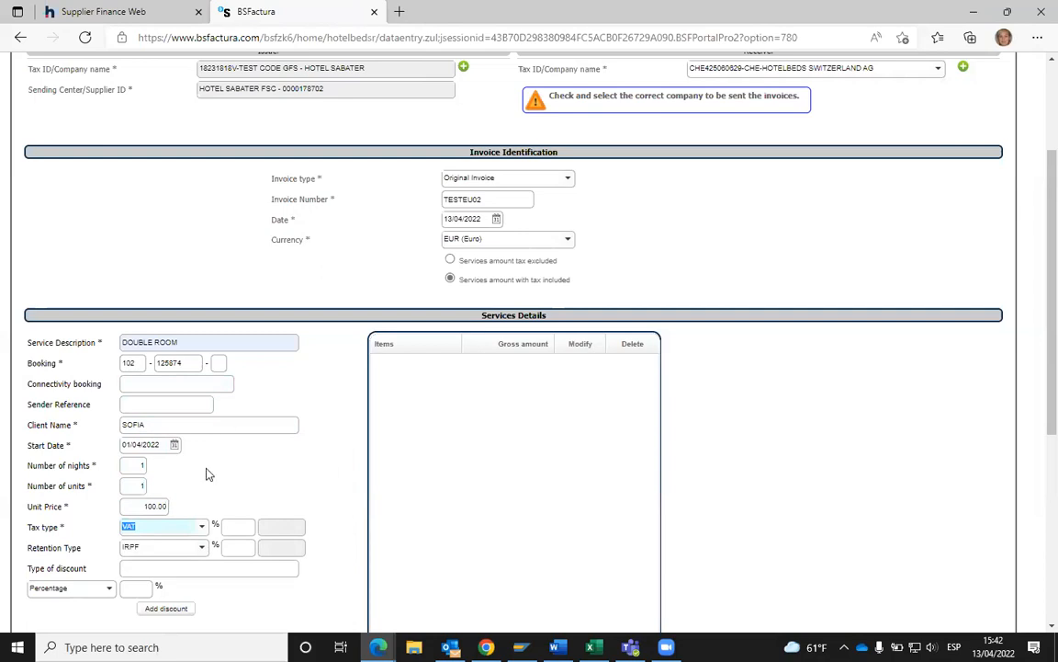
pyautogui.click(202, 528)
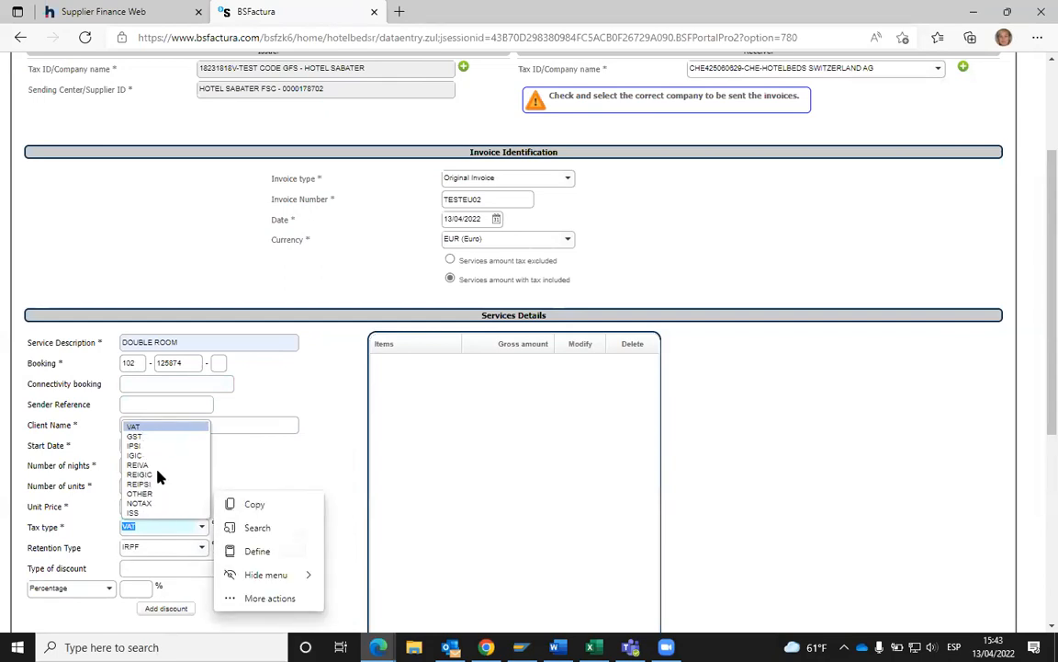
# - Keep VAT as tax type at 7.00%, giving 6.54 tax on a 93.46 net amount
pyautogui.click(293, 449)
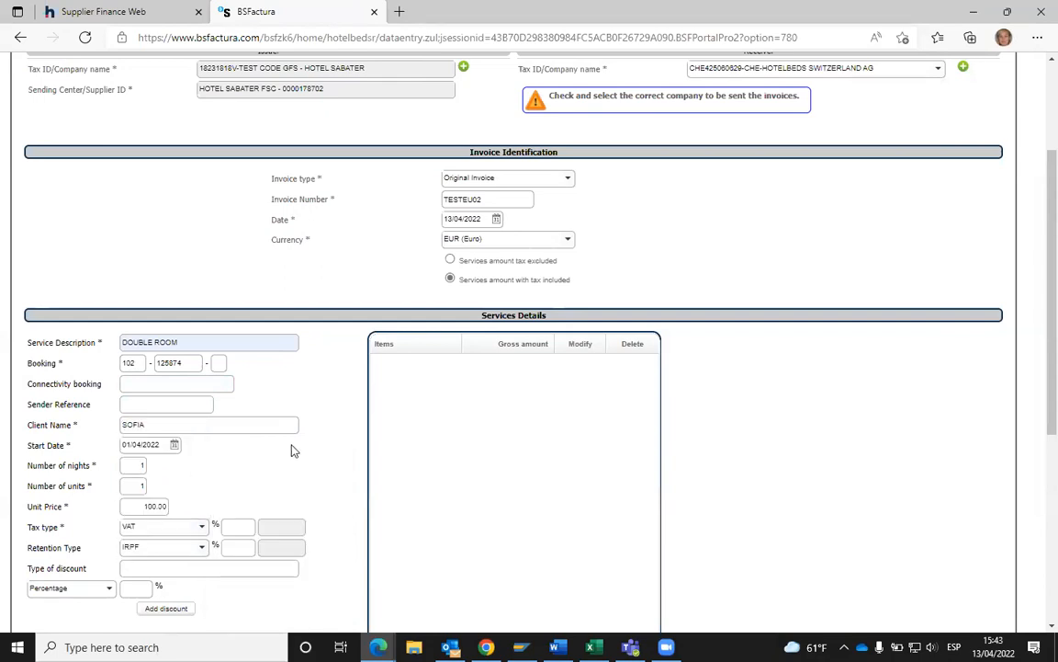
pyautogui.click(236, 527)
pyautogui.write('1')
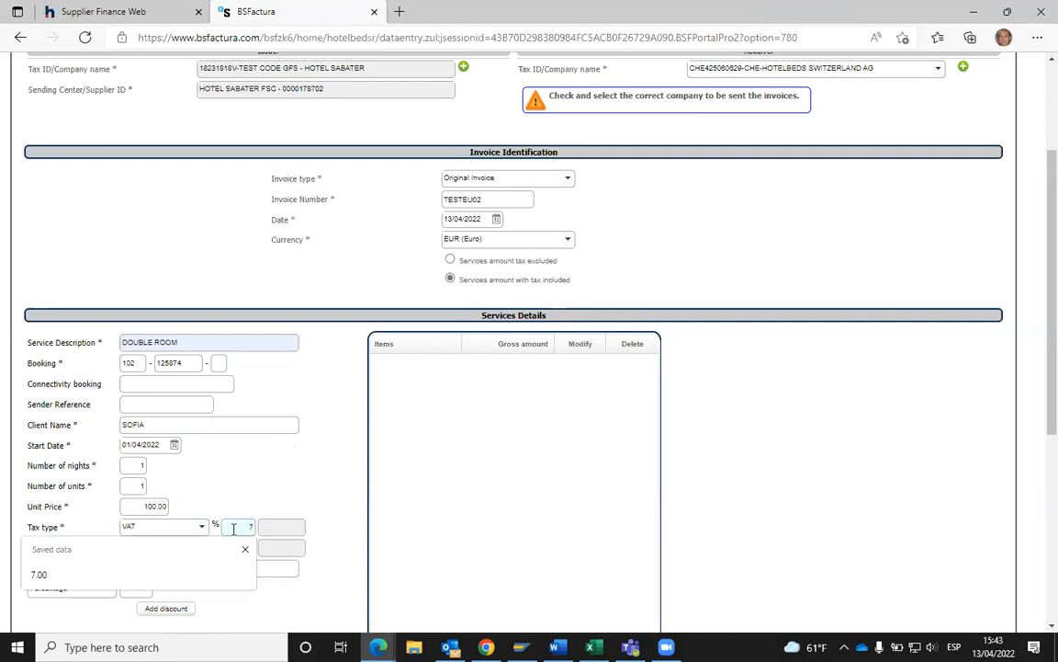
pyautogui.press('Tab')
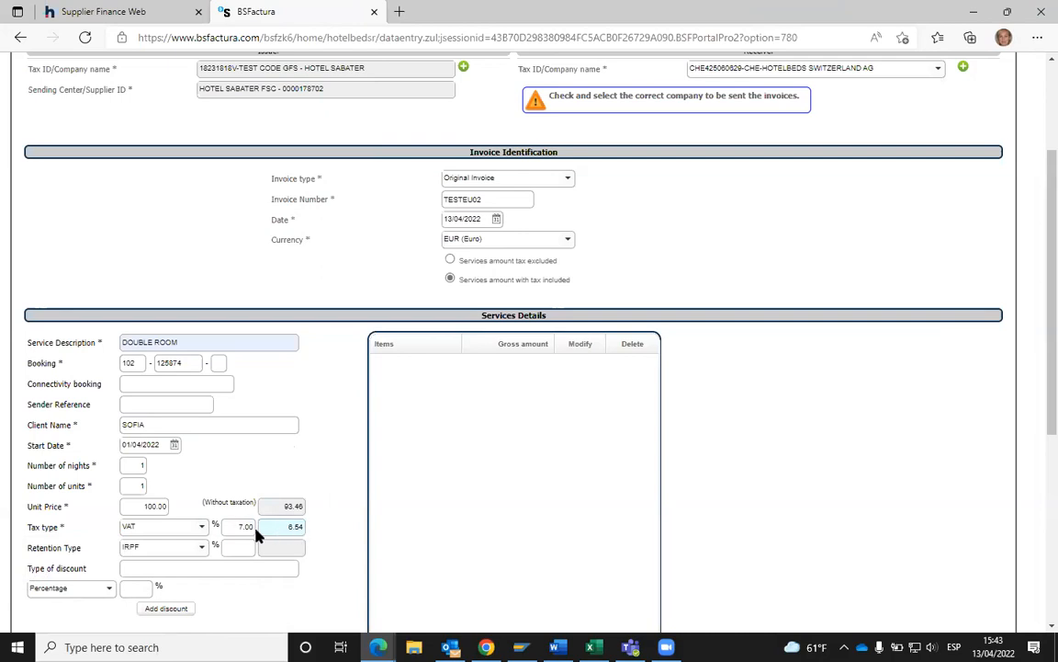
pyautogui.scroll(-1, 230, 529)
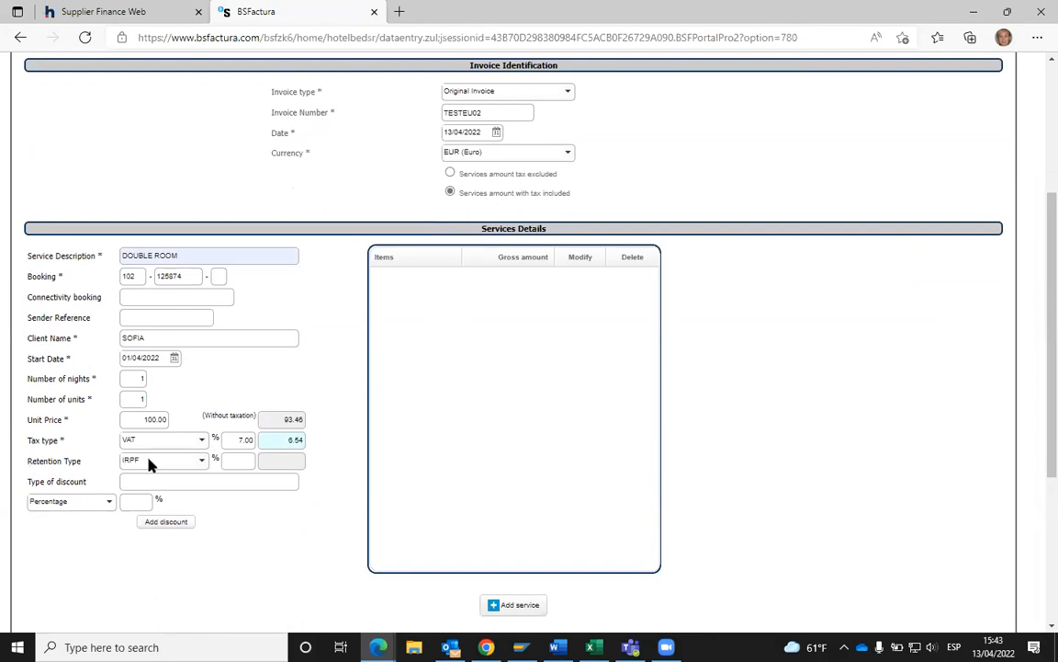
pyautogui.click(195, 469)
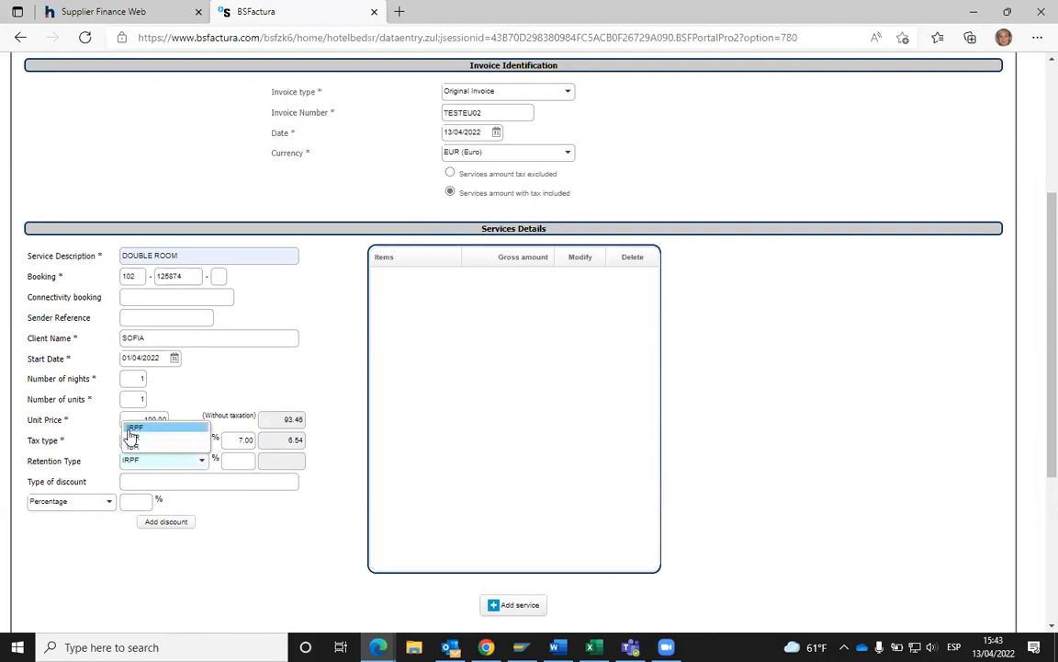
# - Keep IRPF as the retention and add a 10.00% EARLY BOOKING discount, giving an 84.11 item total
pyautogui.click(244, 379)
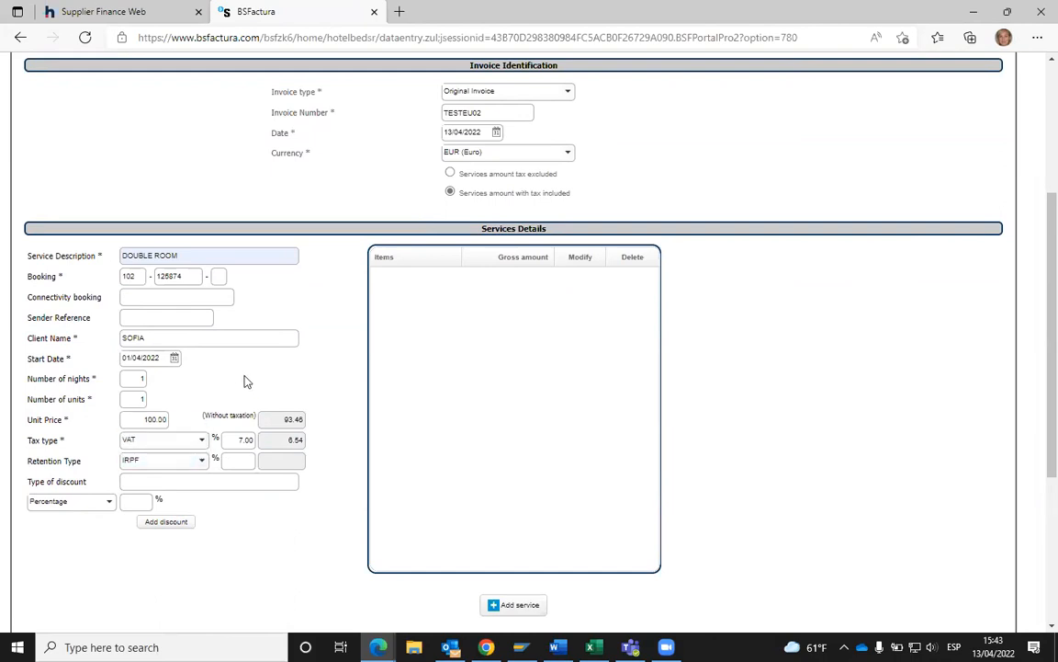
pyautogui.click(160, 481)
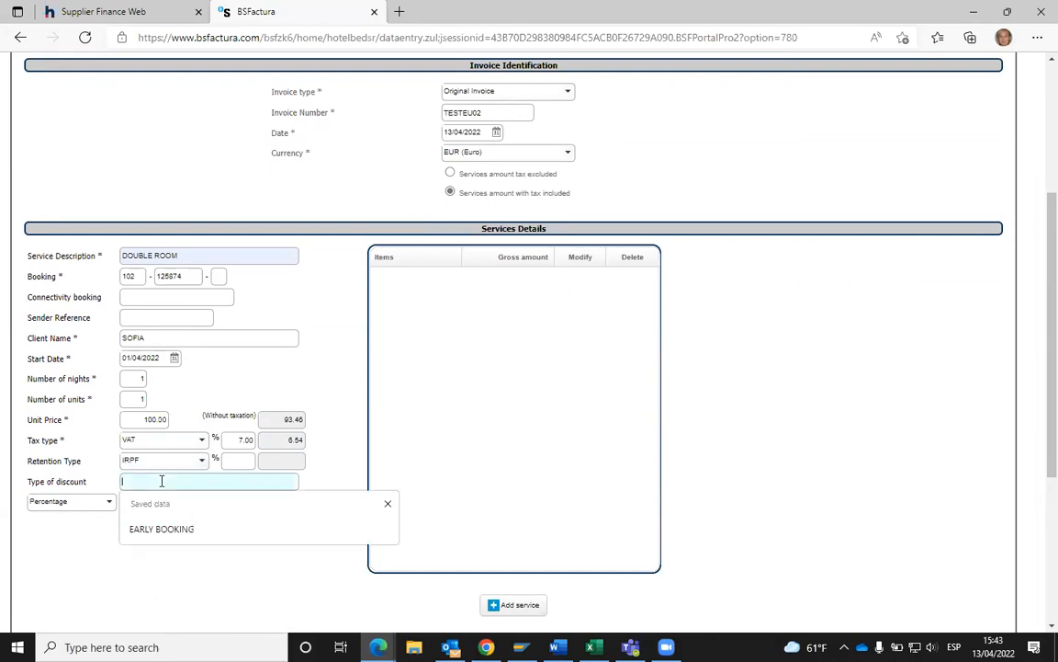
pyautogui.click(164, 531)
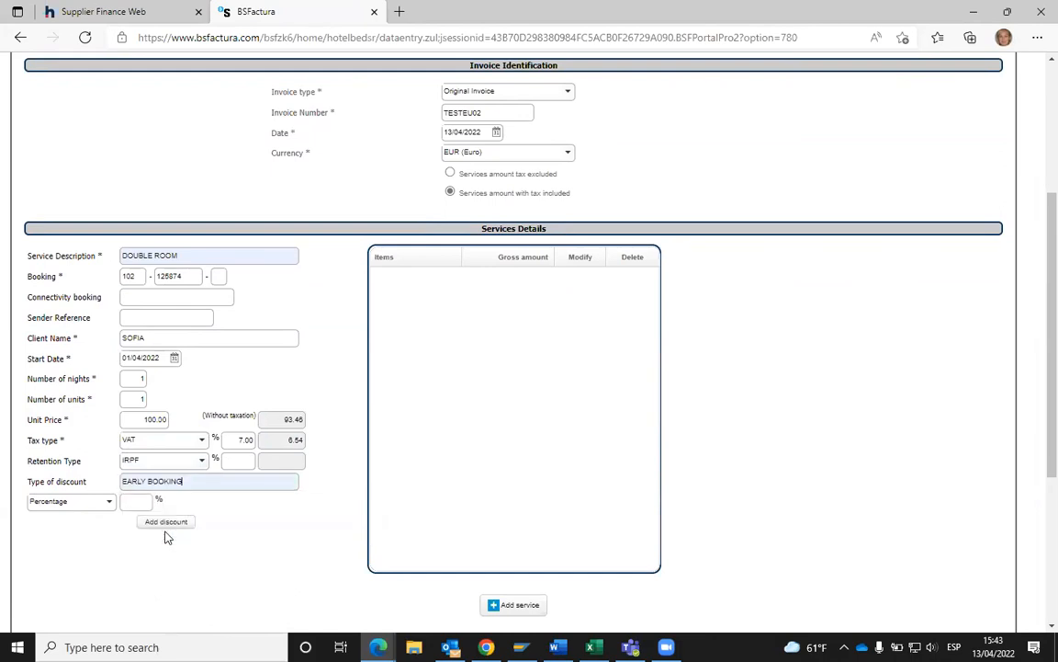
pyautogui.click(134, 500)
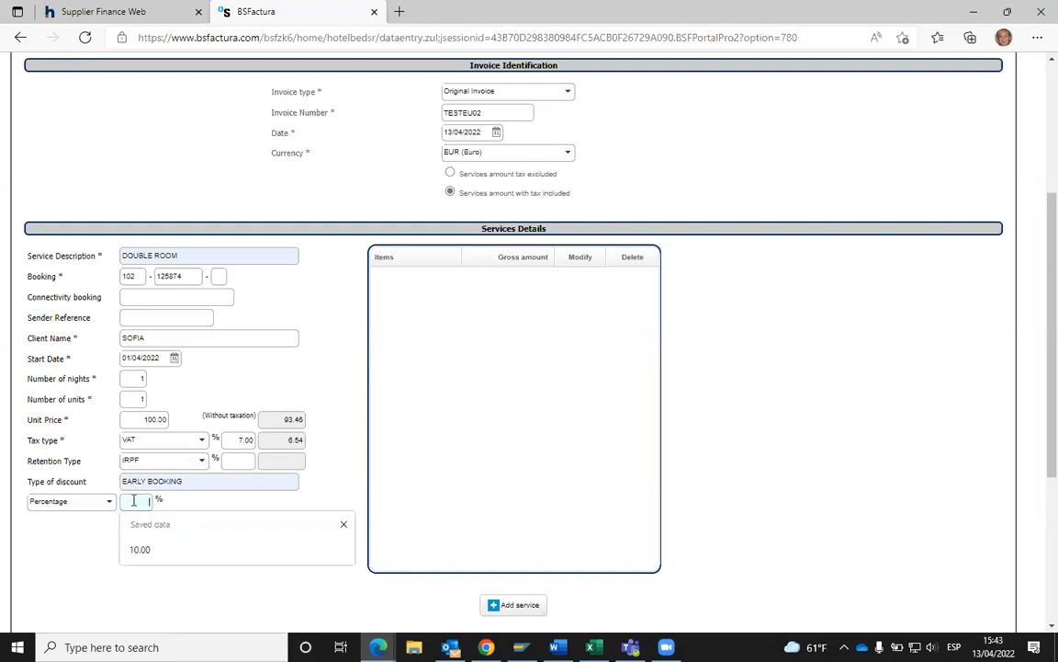
pyautogui.click(145, 551)
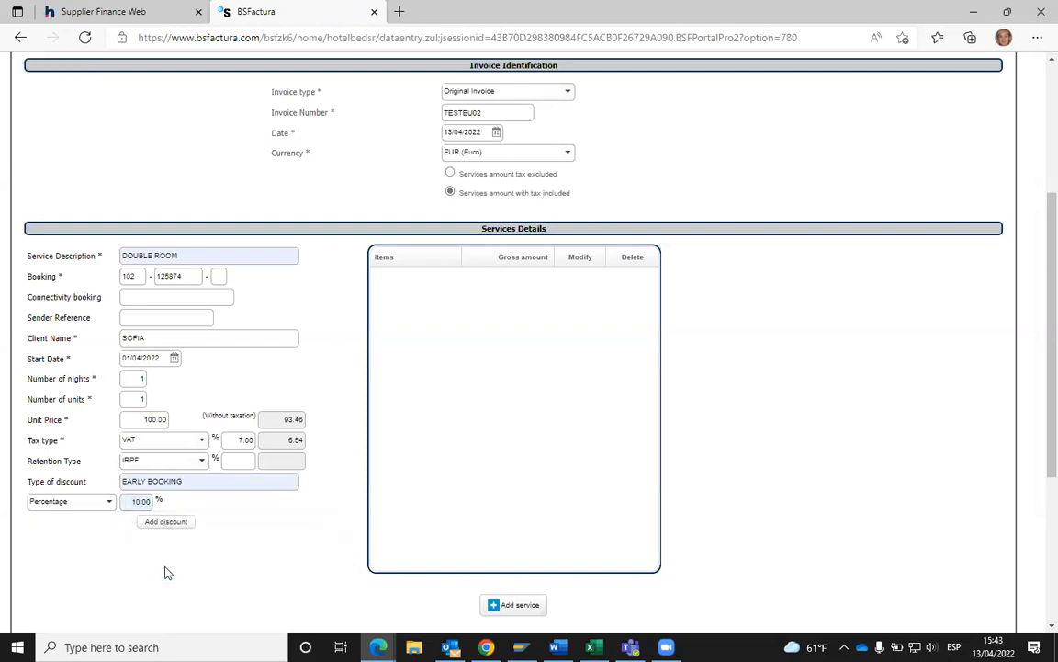
pyautogui.click(164, 523)
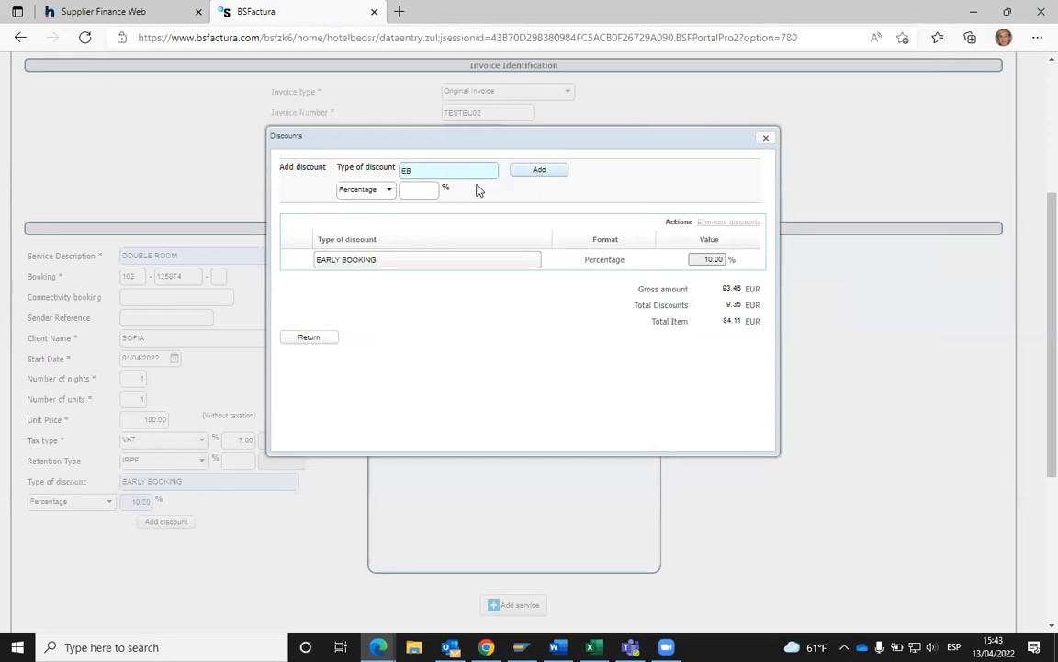
# - Add an EB discount at 10.00 percent in Percentage format, then close the Discounts list
pyautogui.click(388, 190)
pyautogui.click(375, 205)
pyautogui.click(379, 193)
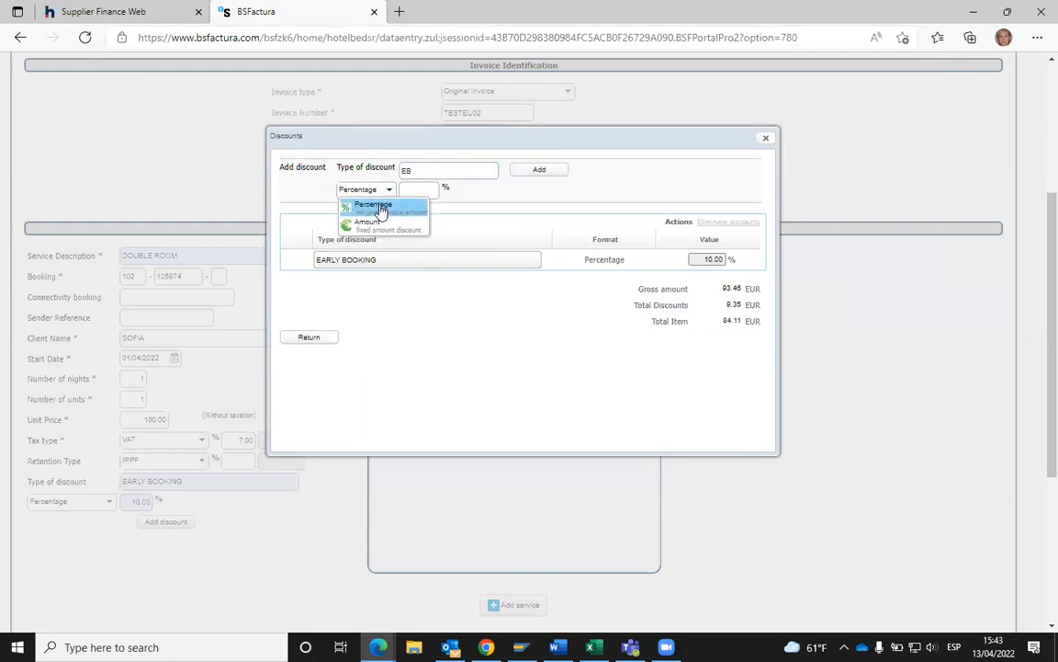
pyautogui.click(397, 208)
pyautogui.click(426, 191)
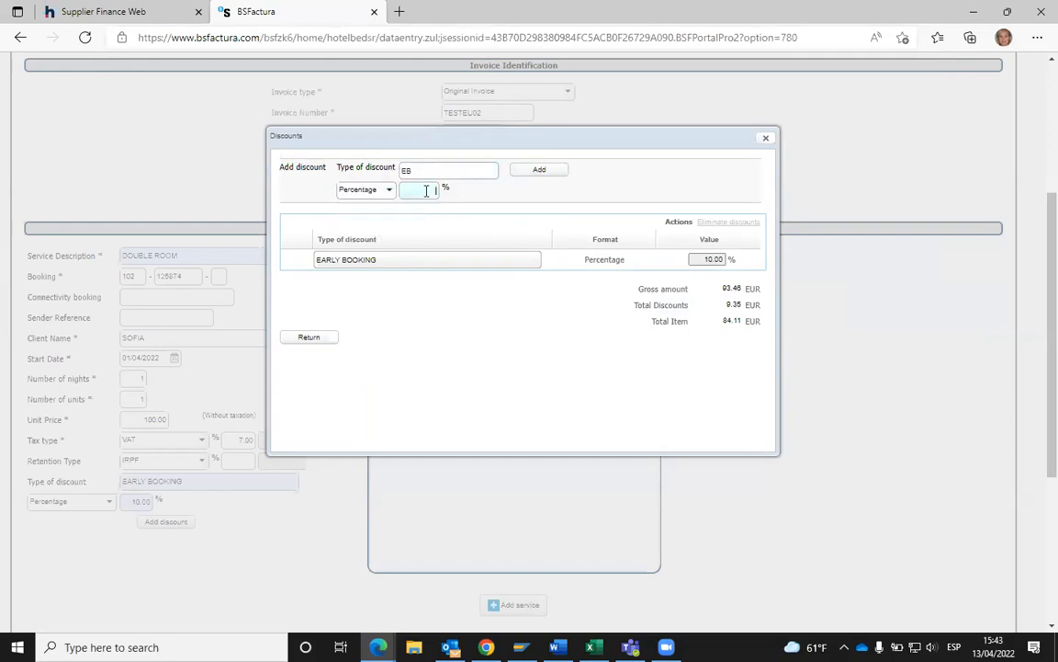
pyautogui.click(571, 200)
pyautogui.click(538, 170)
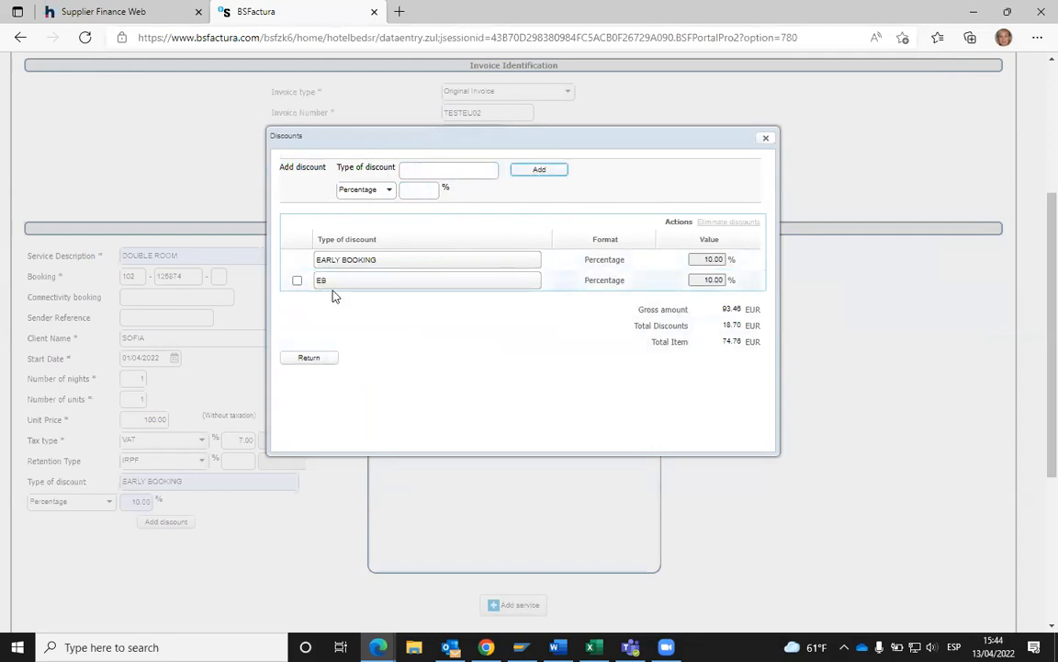
pyautogui.click(765, 139)
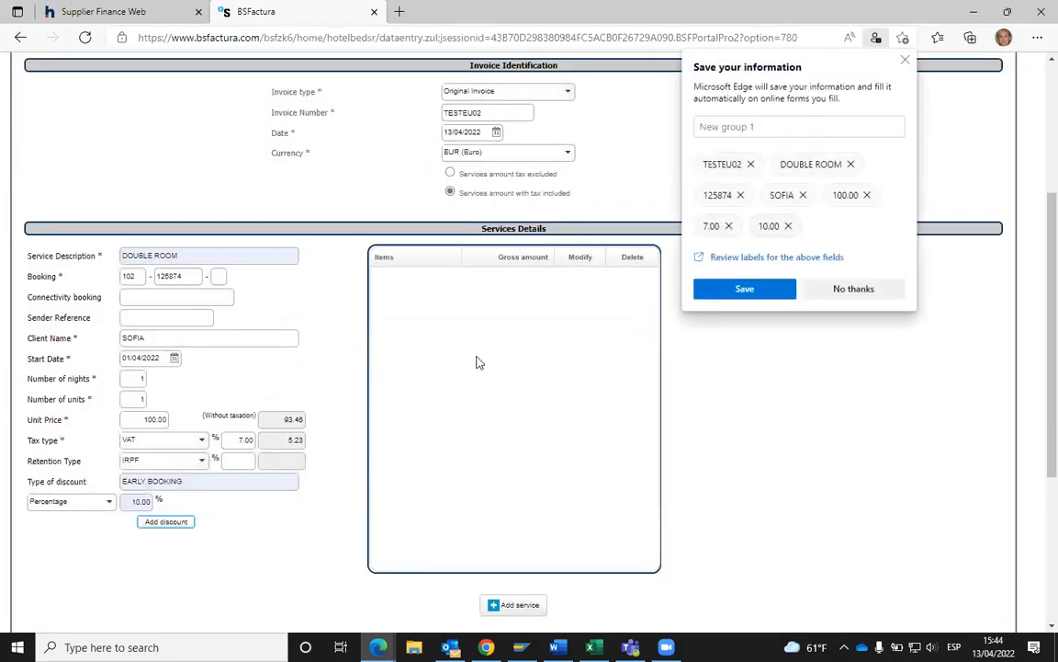
# - Dismiss Edge's 'Save your information' popup over the DOUBLE ROOM service form
pyautogui.click(906, 63)
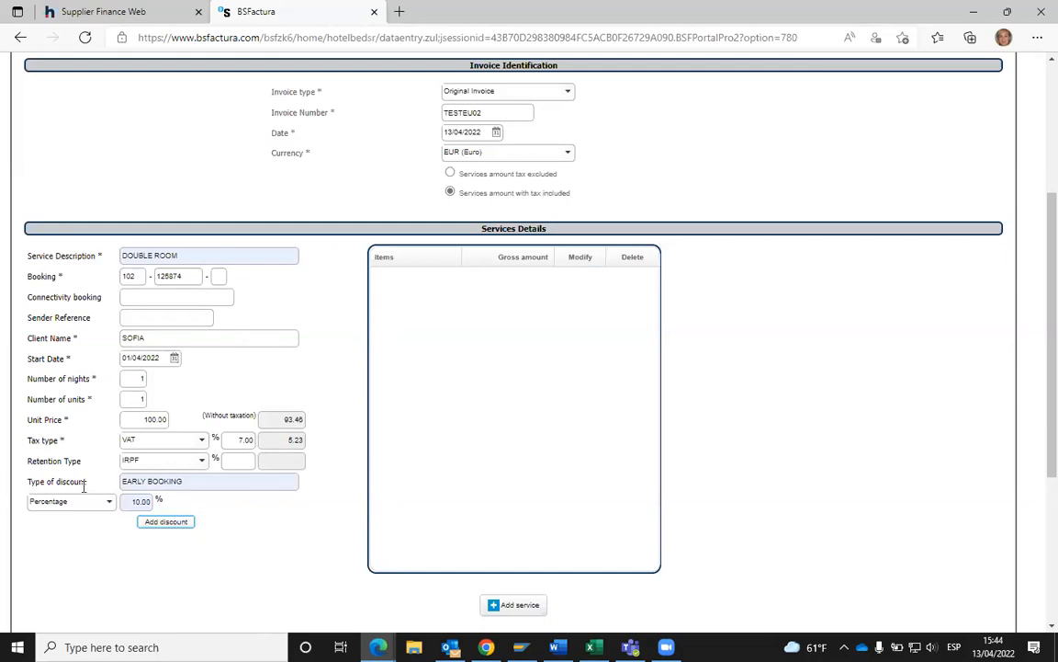
# - Add the DOUBLE ROOM service to the items list at 74.76 gross, acknowledging the invoicing-type warning
pyautogui.click(517, 605)
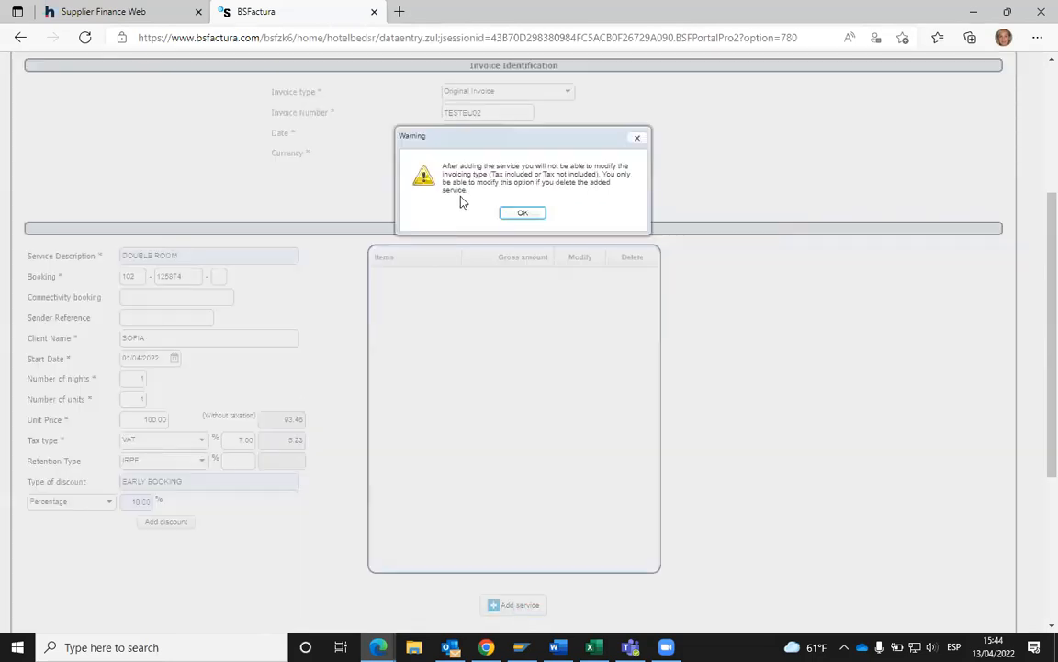
pyautogui.moveTo(531, 144); pyautogui.dragTo(512, 244)
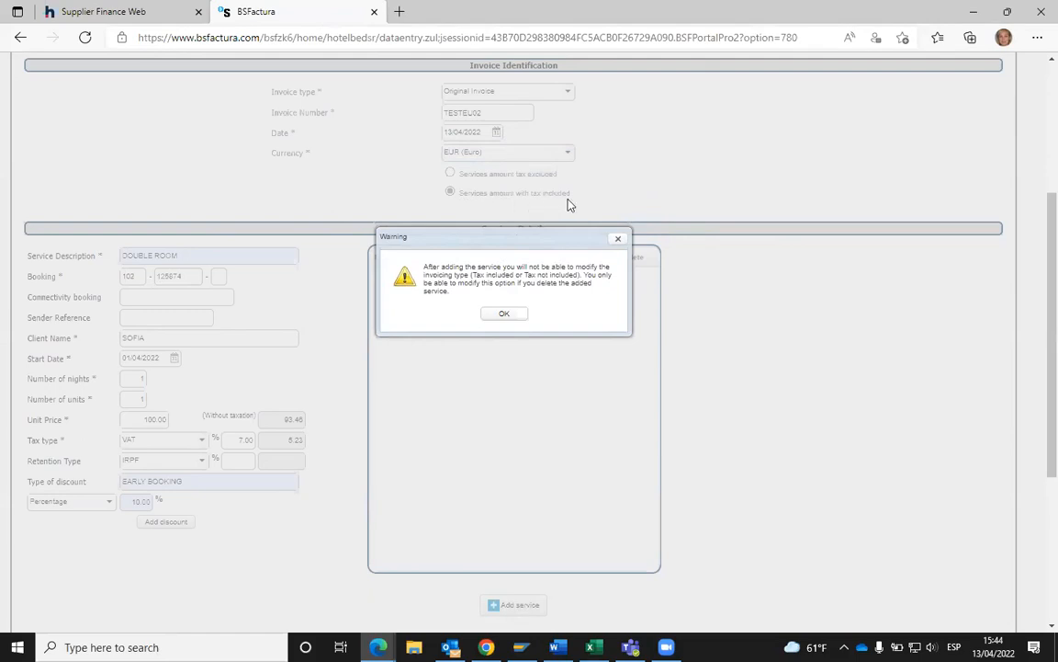
pyautogui.click(509, 315)
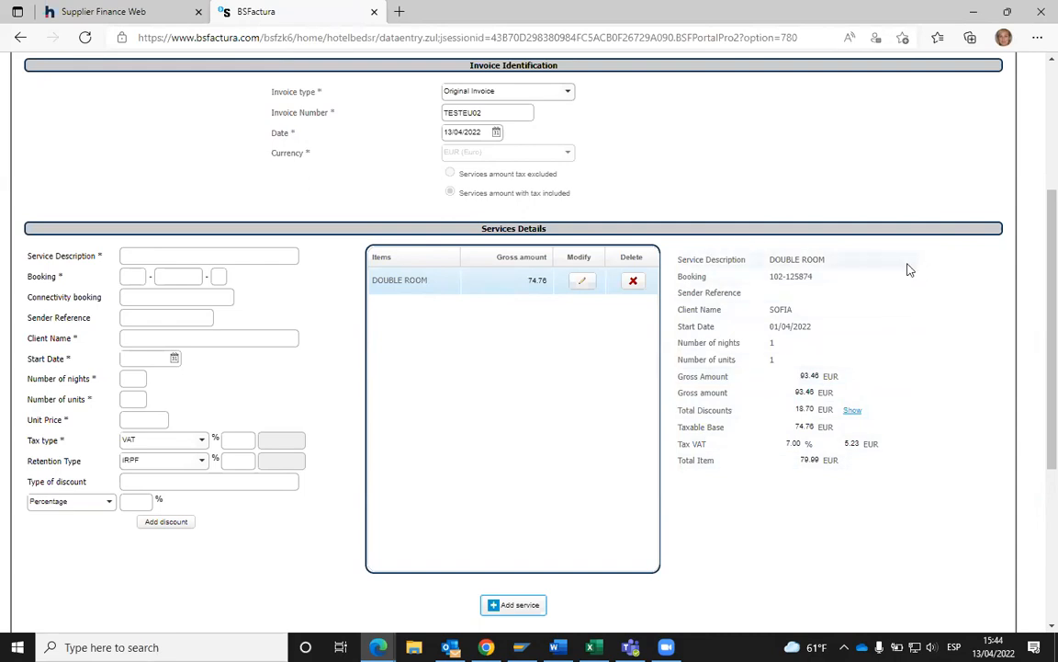
pyautogui.scroll(-2, 908, 269)
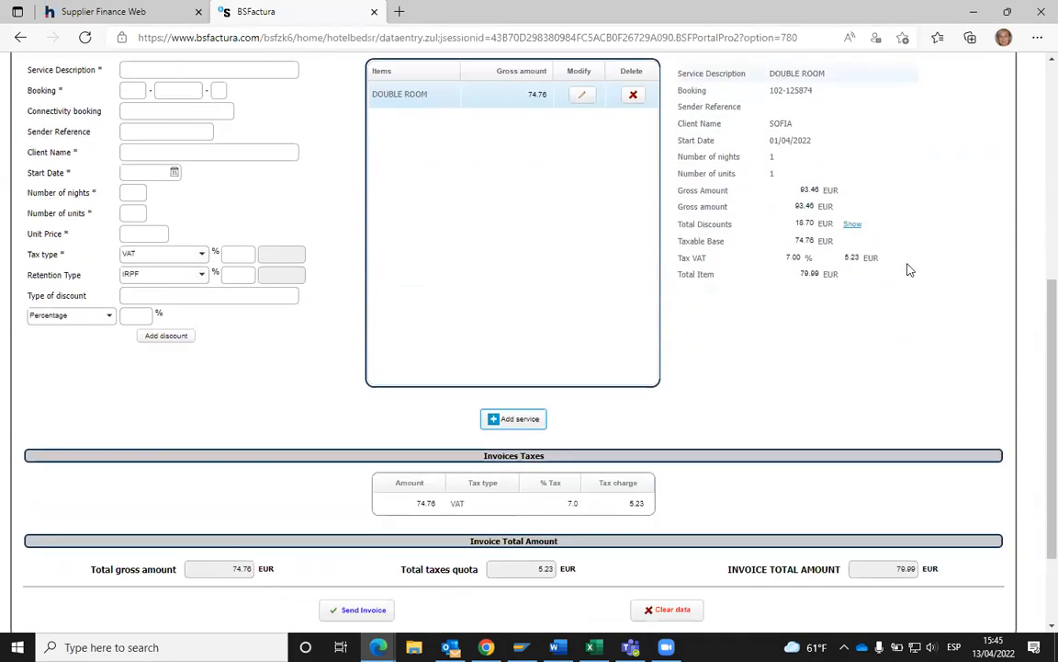
pyautogui.scroll(3, 909, 267)
pyautogui.scroll(-1, 908, 270)
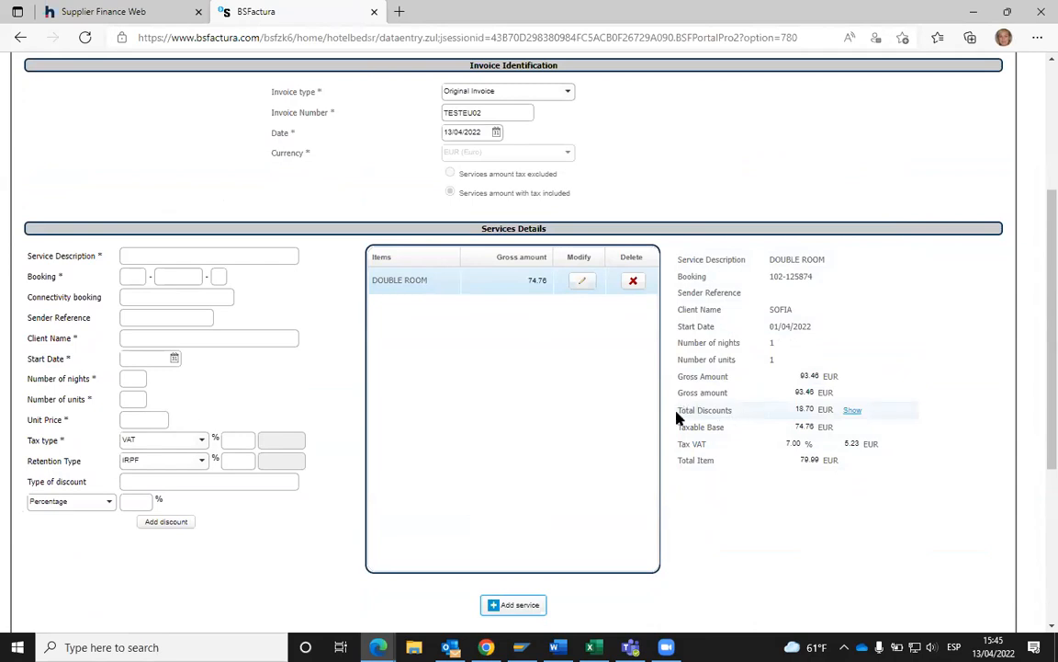
pyautogui.moveTo(677, 416); pyautogui.dragTo(732, 412)
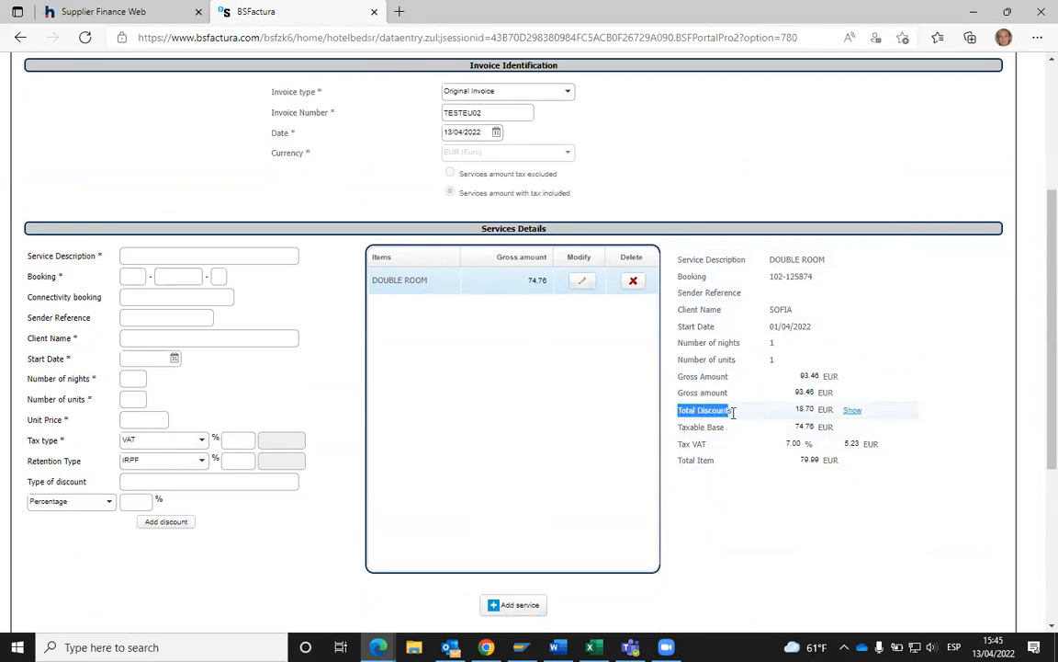
# - Reopen the DOUBLE ROOM item and delete its duplicate EB discount, keeping only EARLY BOOKING 10.00%
pyautogui.click(585, 288)
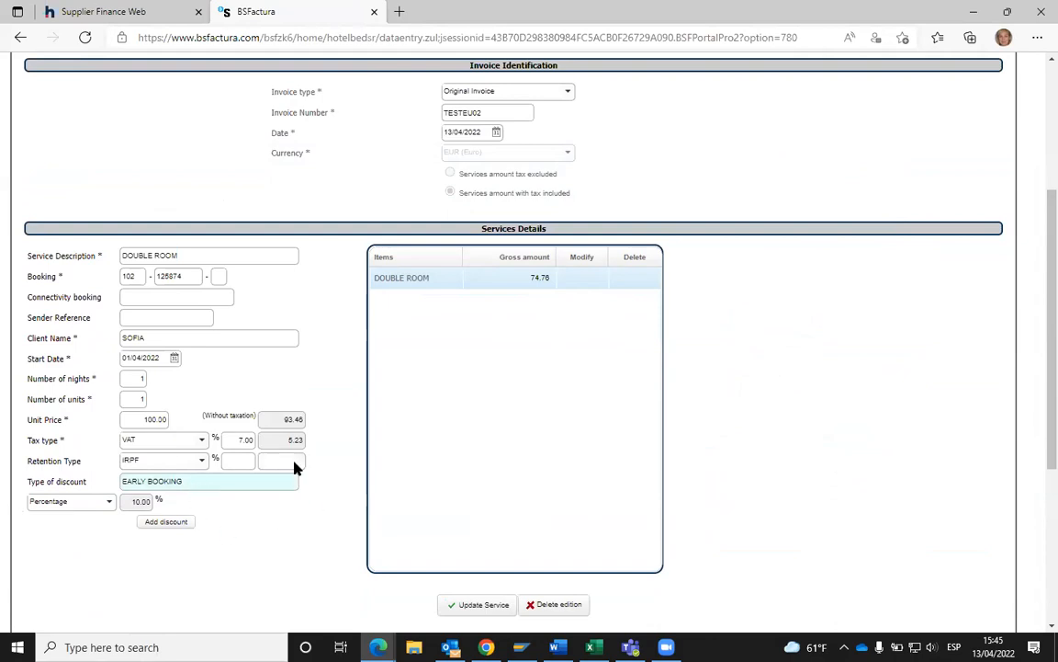
pyautogui.scroll(-3, 236, 442)
pyautogui.scroll(1, 181, 293)
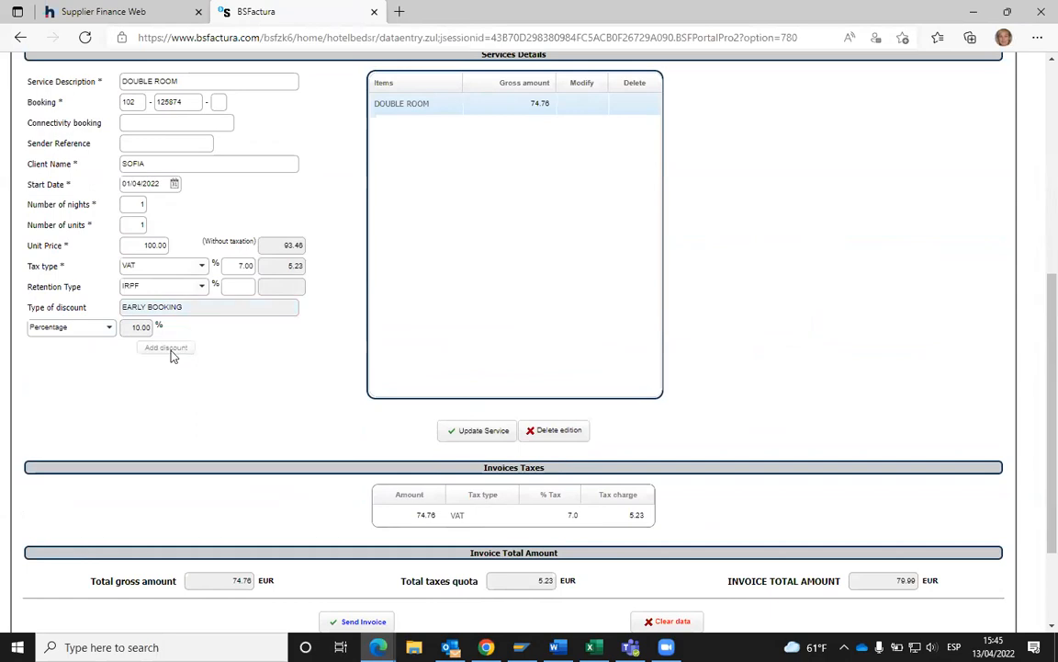
pyautogui.click(169, 350)
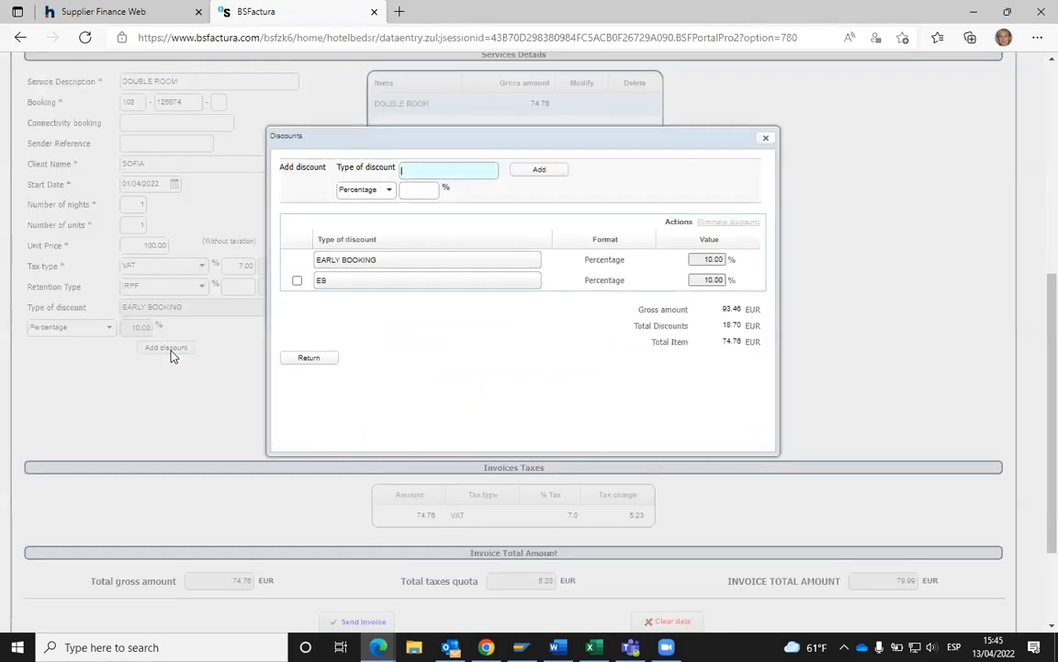
pyautogui.click(297, 282)
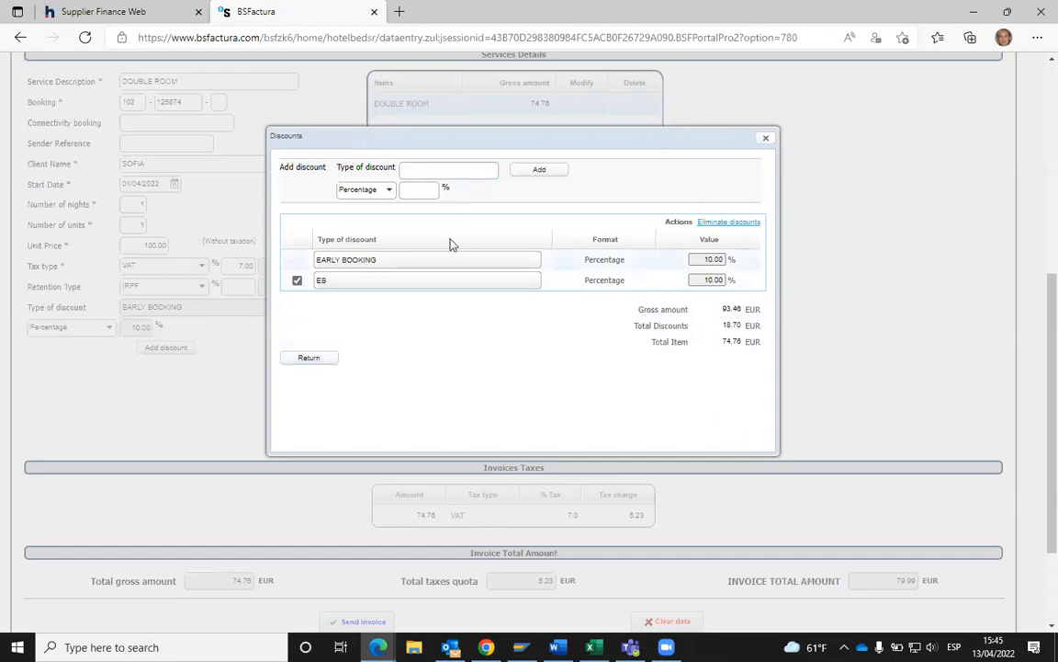
pyautogui.click(726, 223)
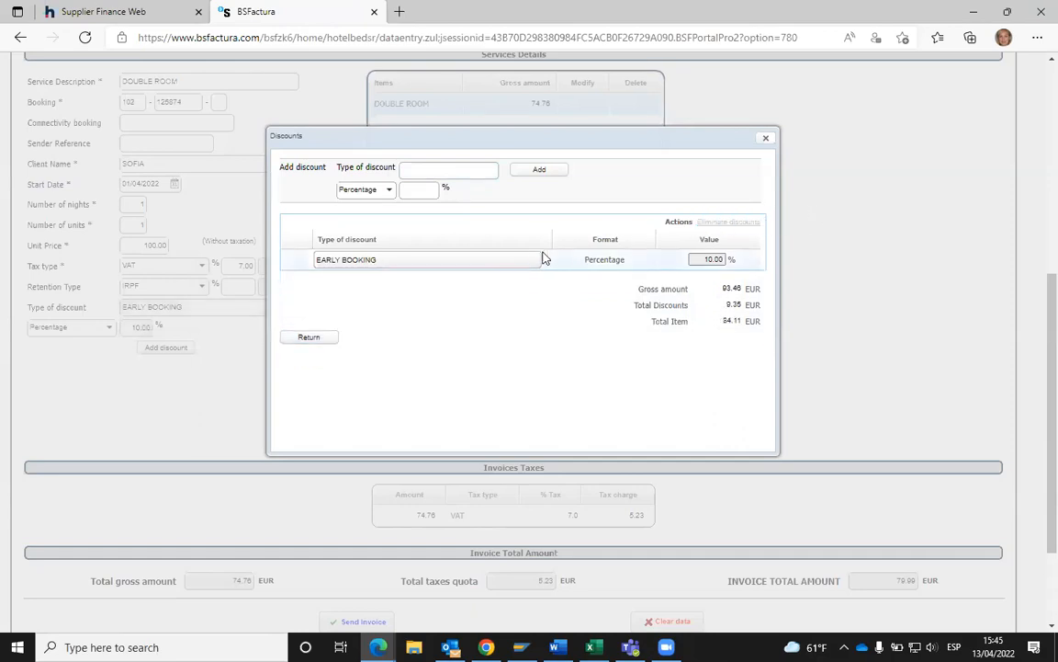
pyautogui.click(767, 139)
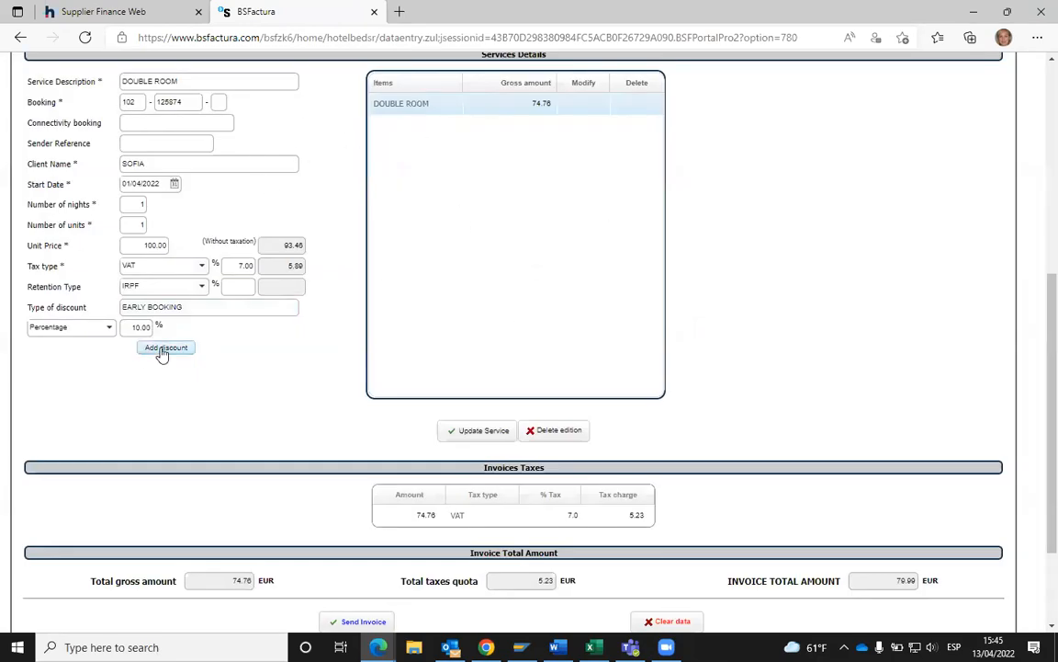
# - Switch the service's tax type to NOTAX and then back to VAT
pyautogui.click(273, 377)
pyautogui.scroll(1, 337, 322)
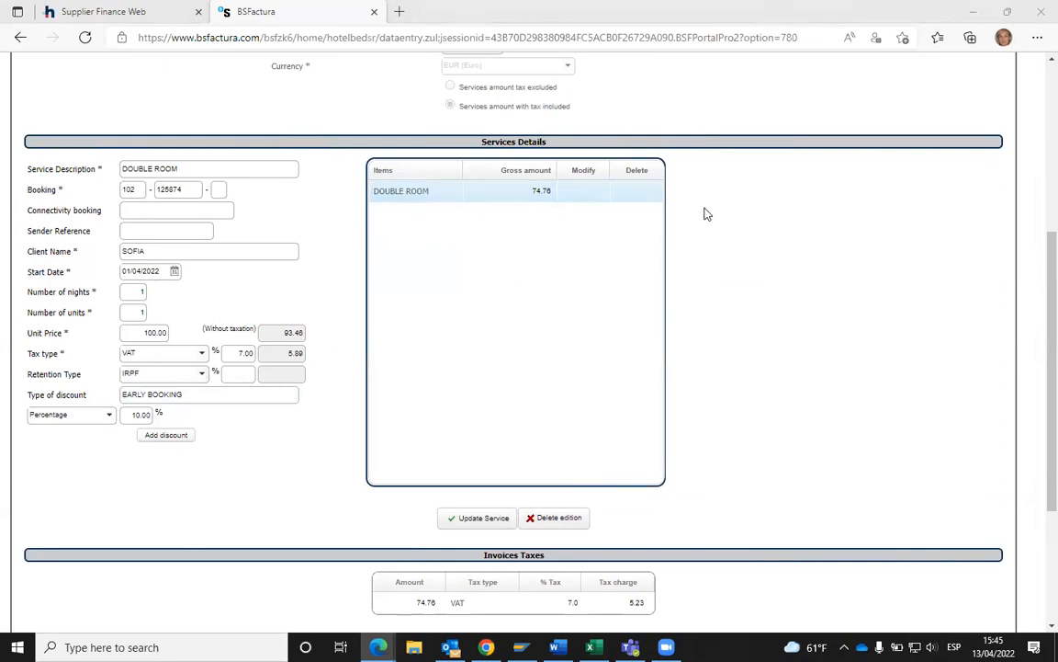
pyautogui.click(201, 354)
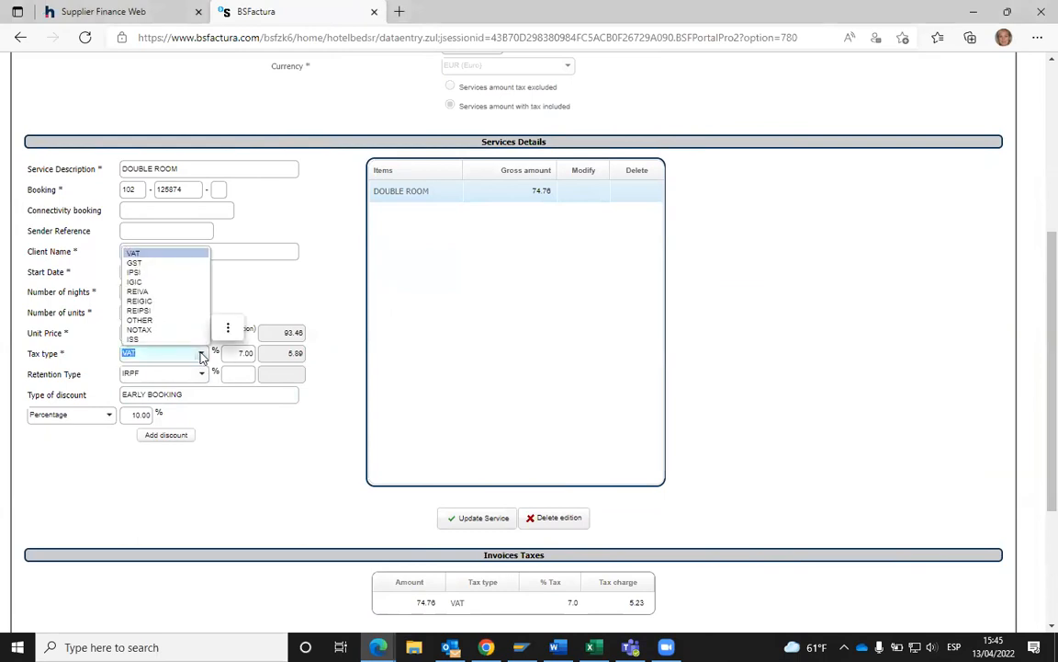
pyautogui.click(140, 331)
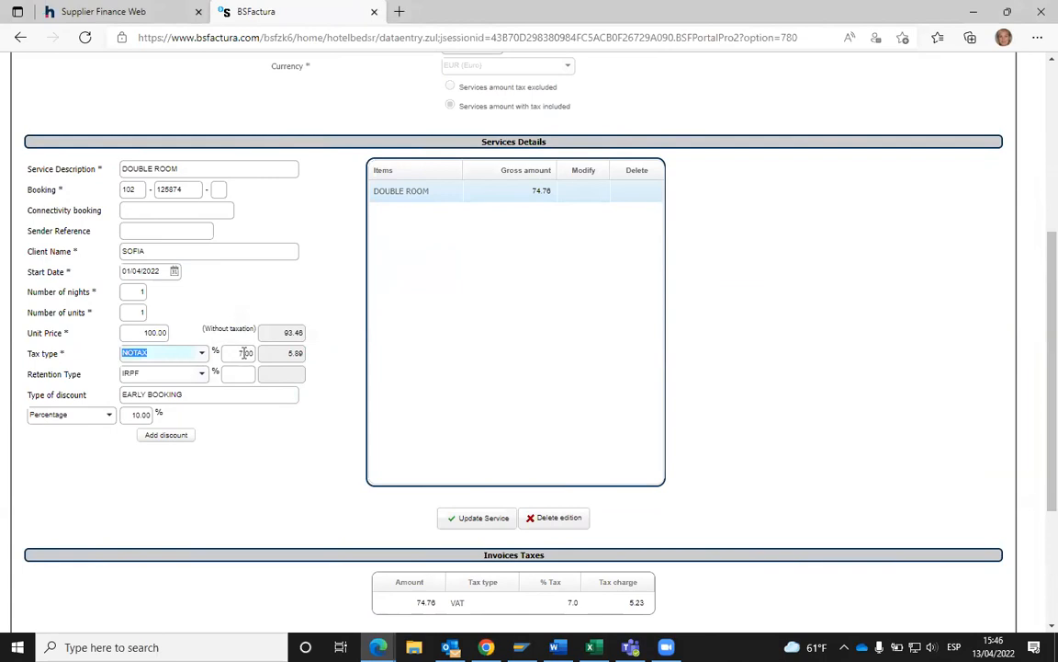
pyautogui.click(203, 355)
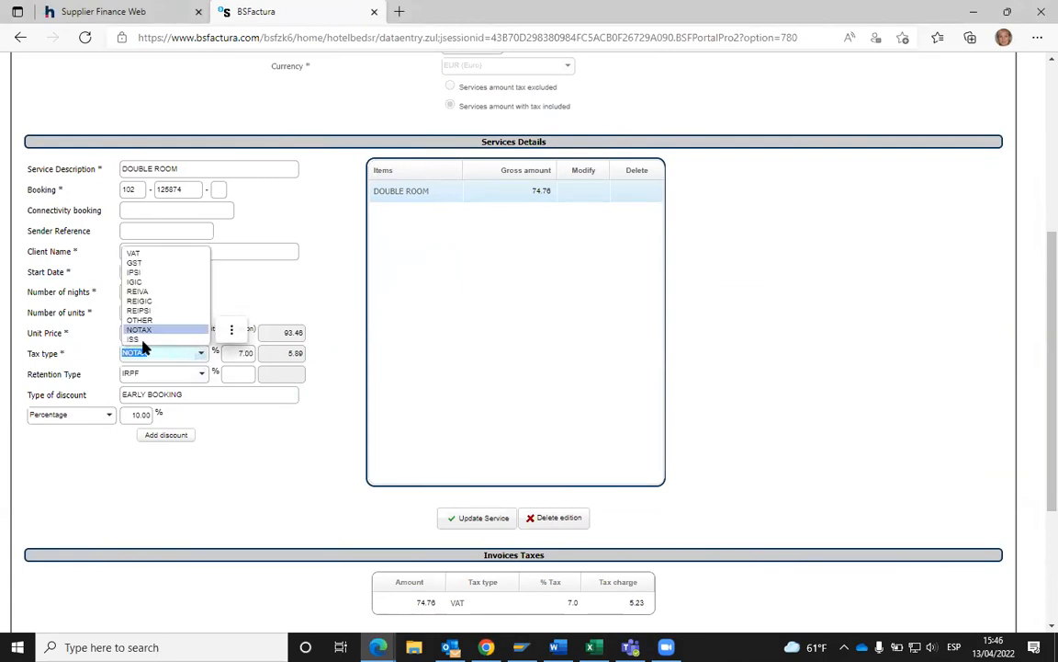
pyautogui.click(134, 255)
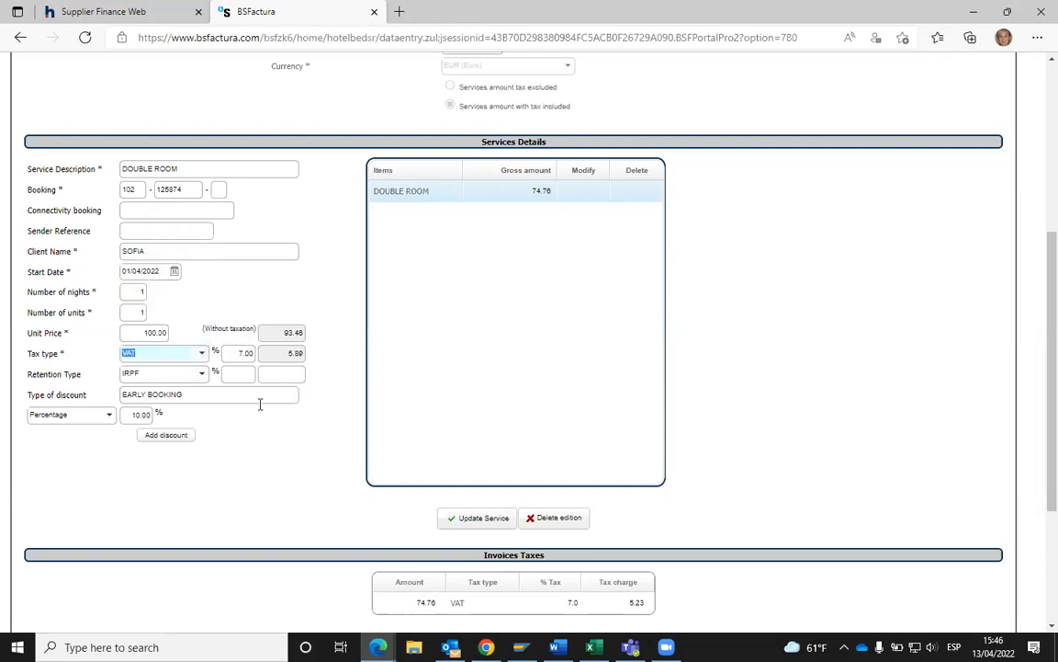
# - Set the discount percentage to 0 and delete the EARLY BOOKING discount name
pyautogui.moveTo(133, 414); pyautogui.dragTo(157, 415)
pyautogui.write('0')
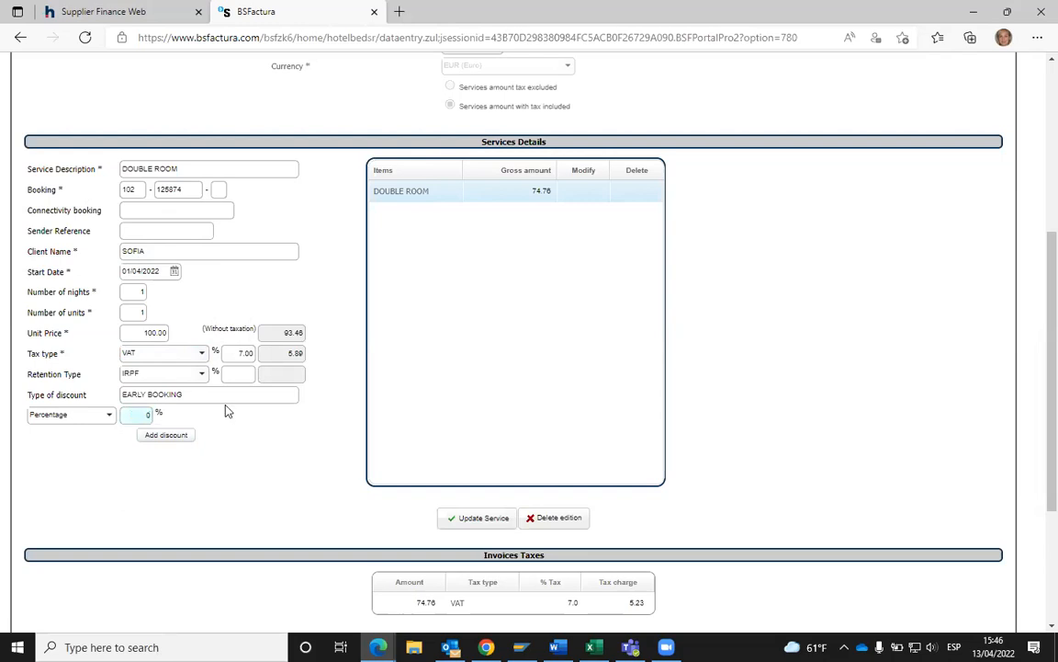
pyautogui.moveTo(220, 395); pyautogui.dragTo(94, 396)
pyautogui.press('BackSpace')
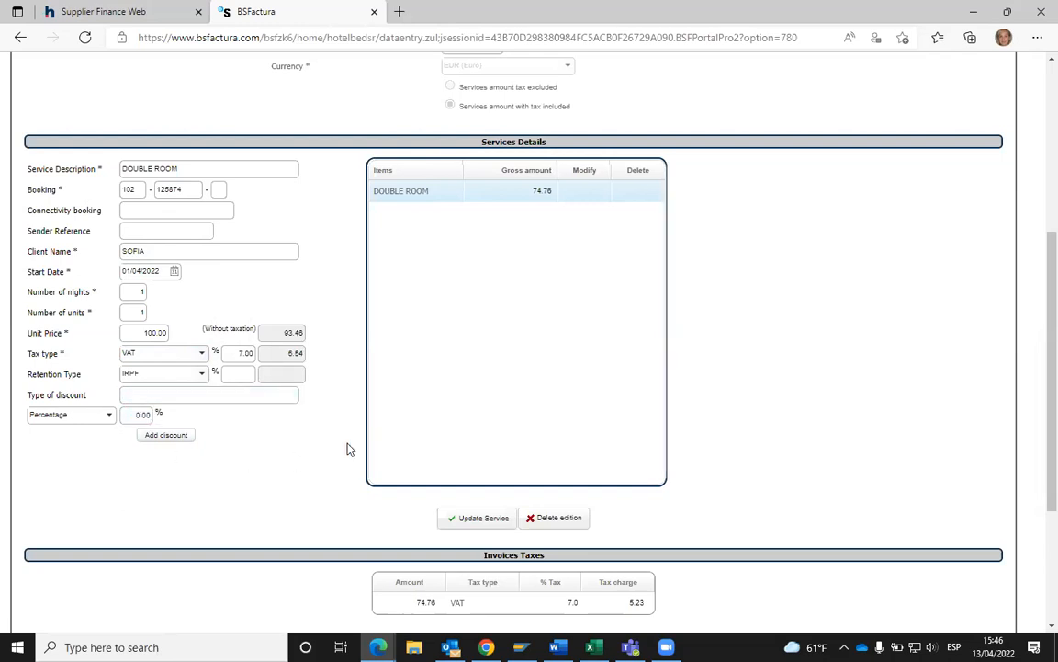
# - Try saving the service and adding a discount, dismissing each discount-type warning
pyautogui.click(491, 519)
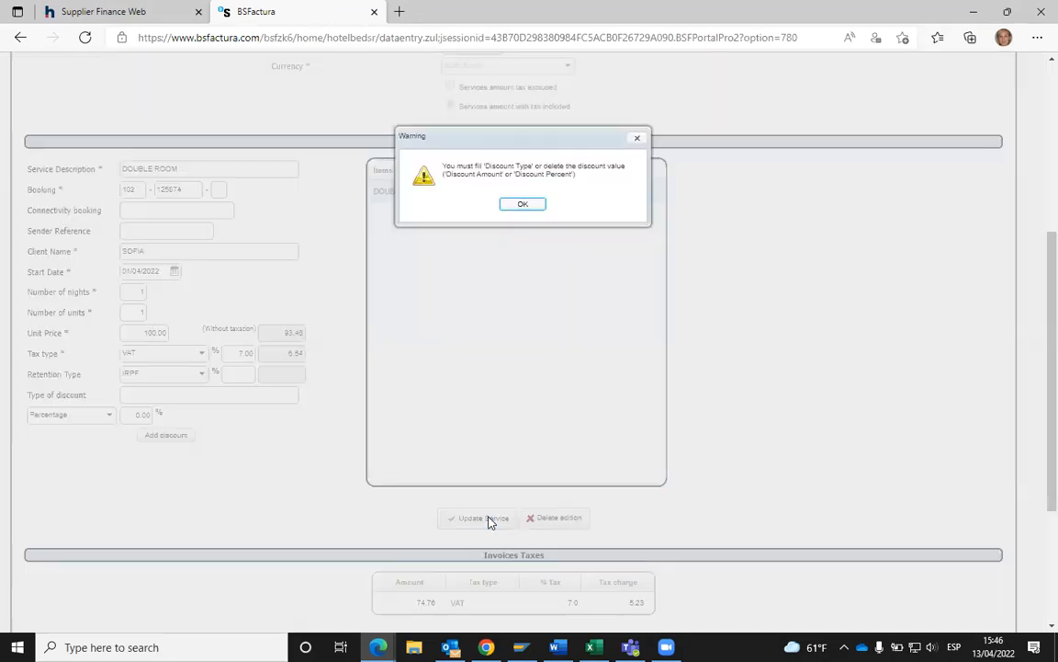
pyautogui.click(524, 206)
pyautogui.click(166, 437)
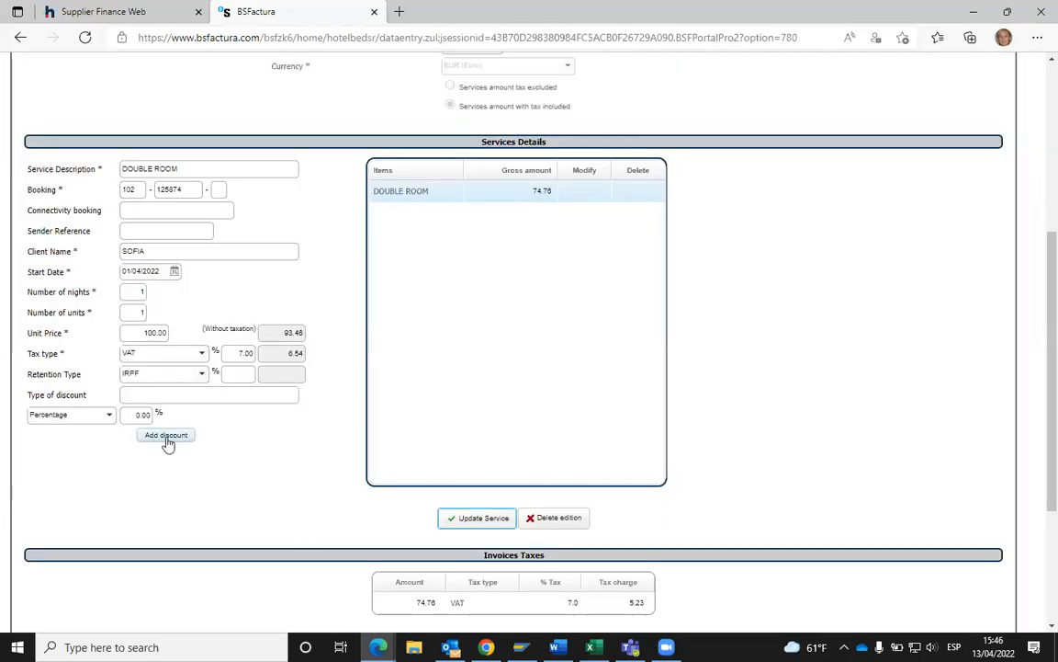
pyautogui.click(475, 524)
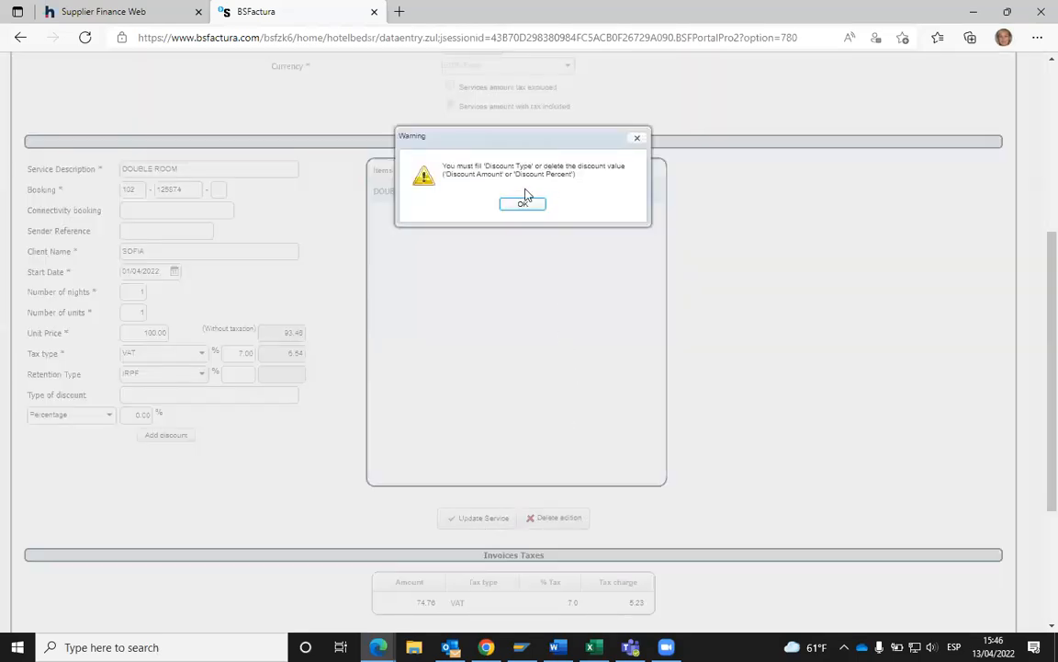
pyautogui.click(524, 206)
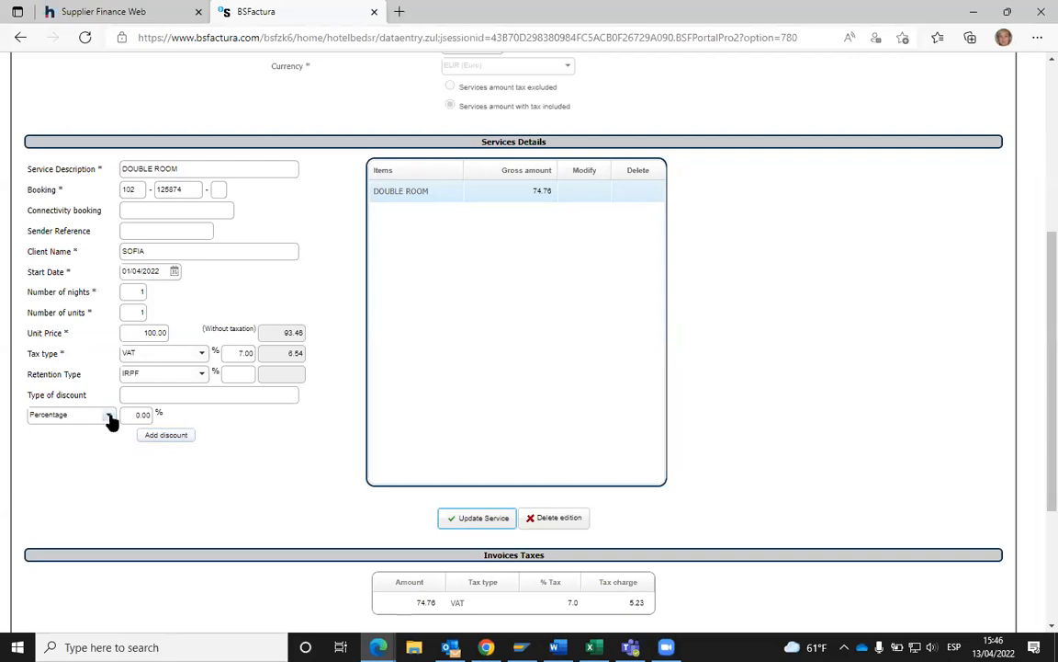
pyautogui.click(108, 414)
pyautogui.click(154, 435)
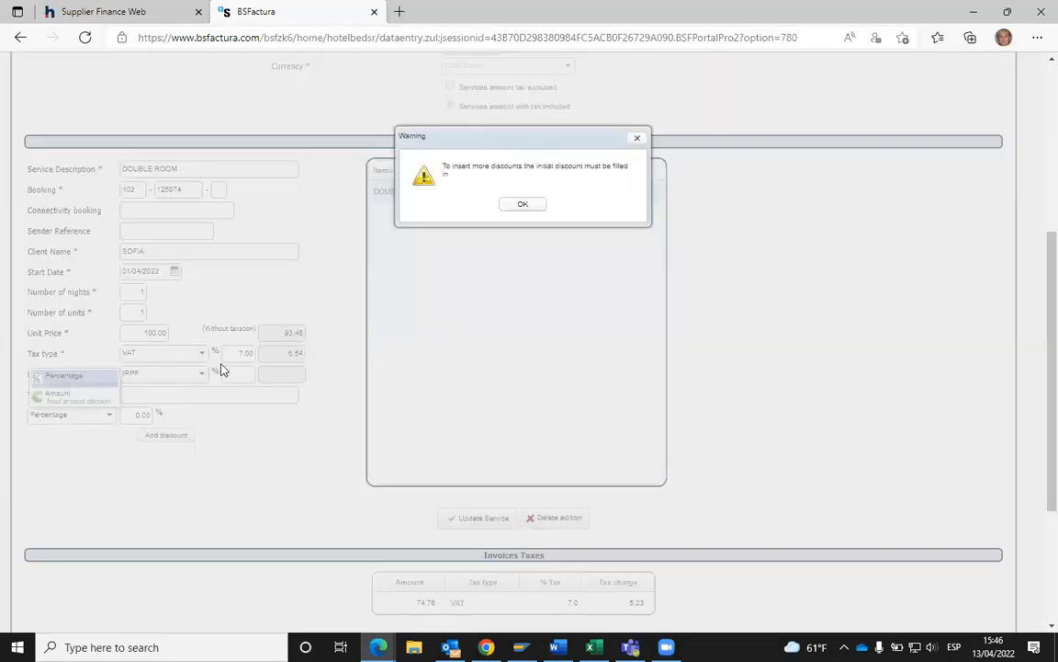
pyautogui.click(524, 206)
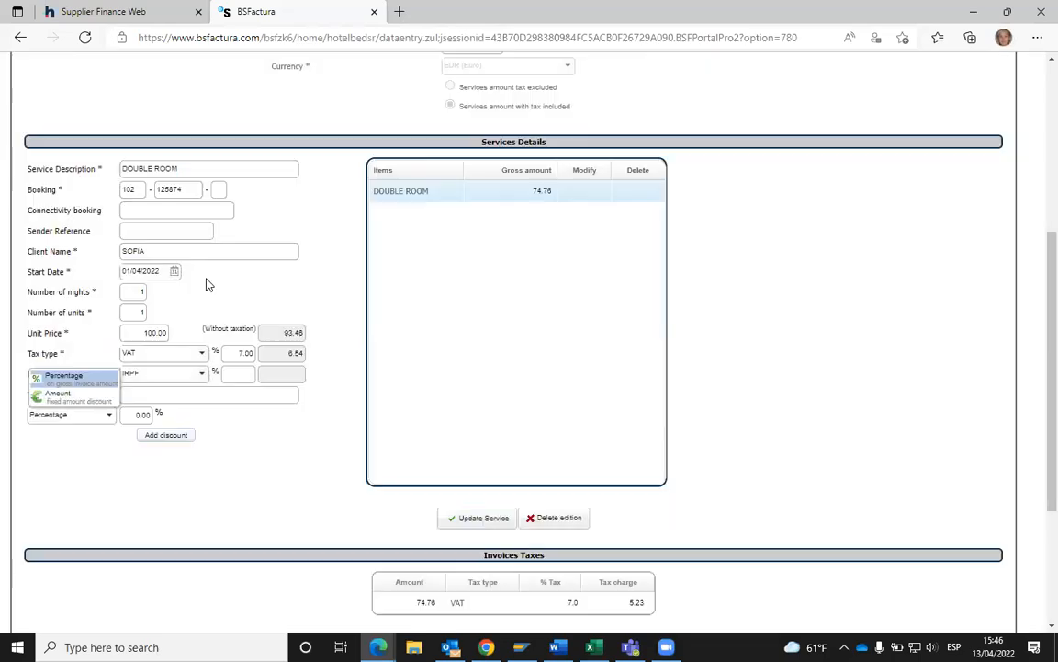
# - Add an EARLY BOOKING discount at 0.00% and return from the Discounts dialog
pyautogui.click(140, 393)
pyautogui.click(154, 442)
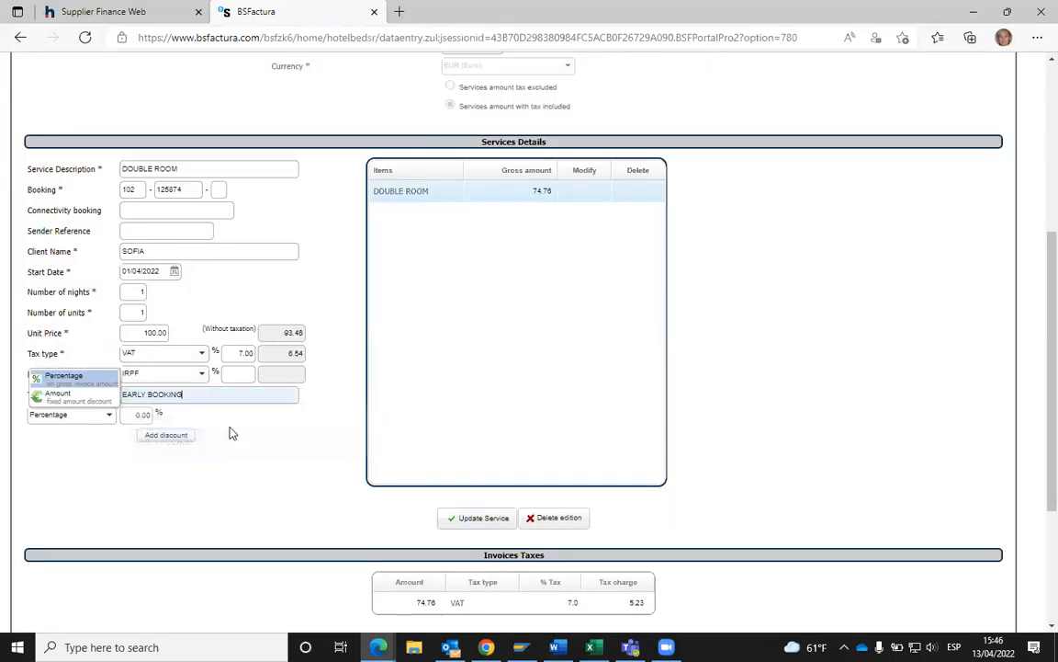
pyautogui.click(168, 437)
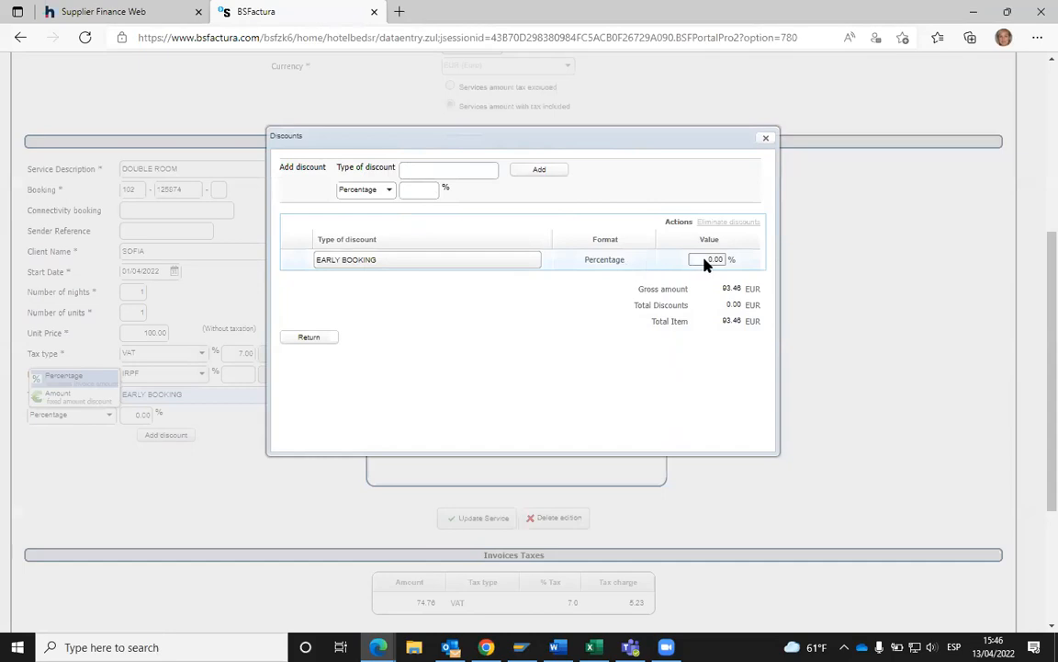
pyautogui.click(432, 170)
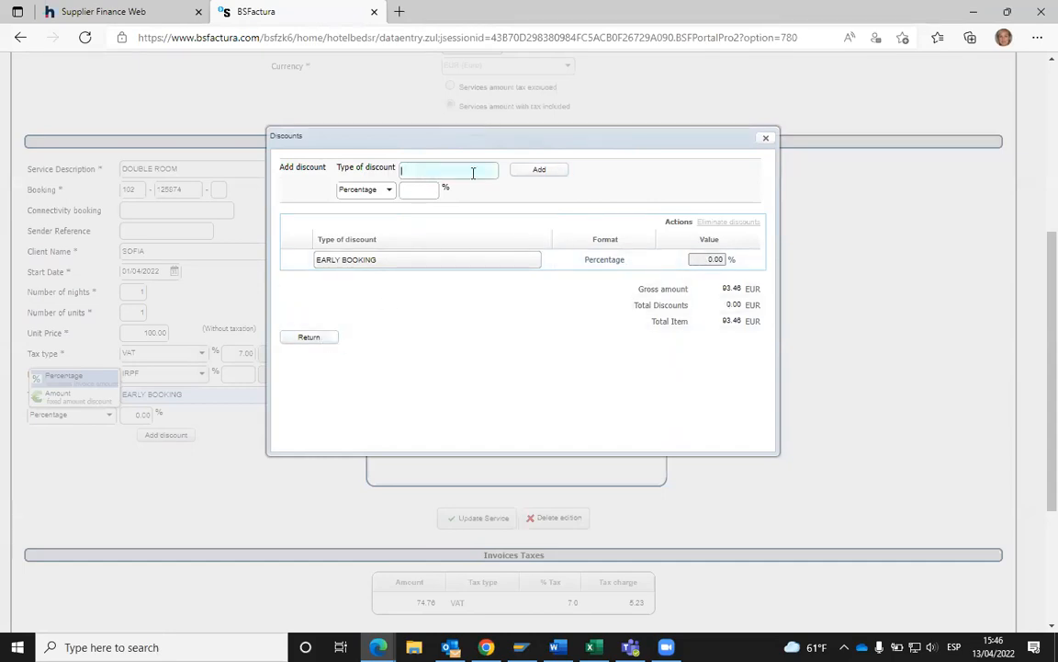
pyautogui.click(307, 339)
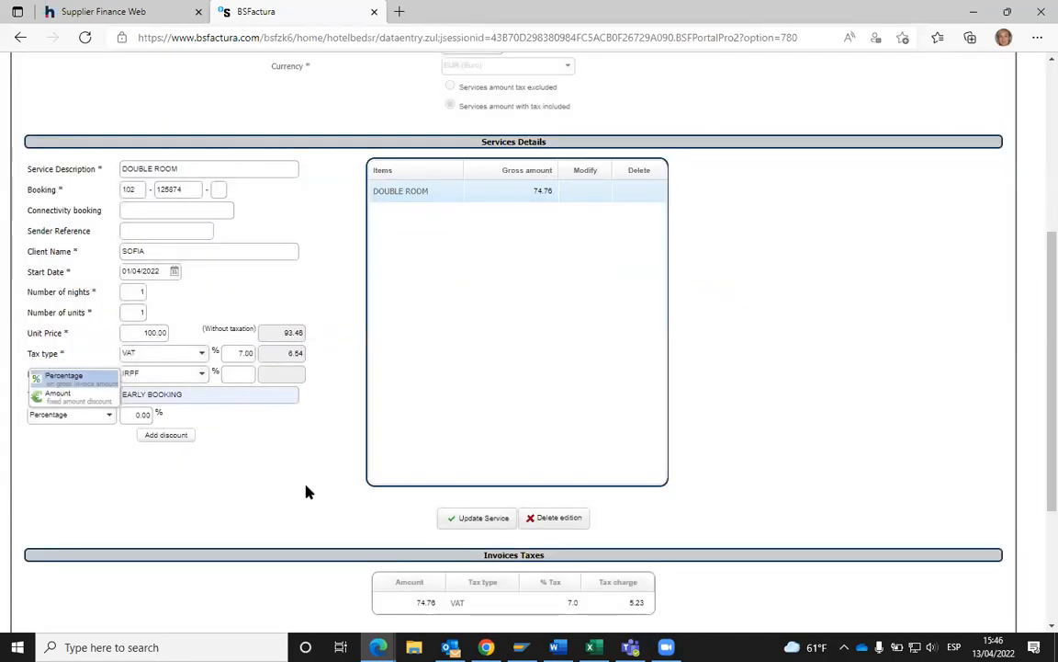
# - Update the DOUBLE ROOM service and dismiss the saved service description suggestions
pyautogui.click(483, 520)
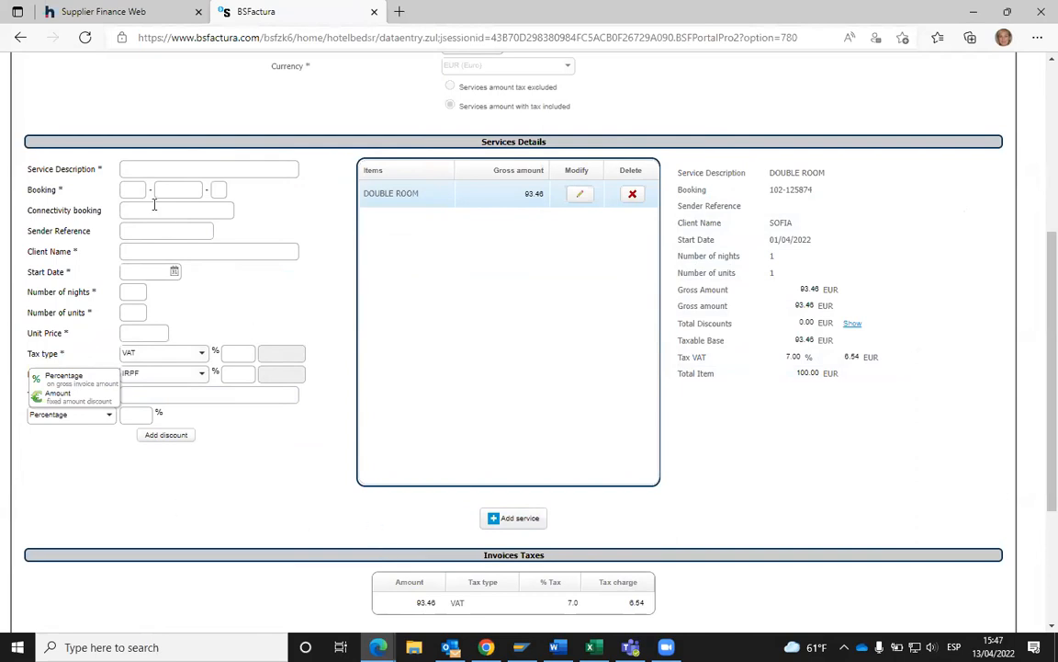
pyautogui.click(139, 170)
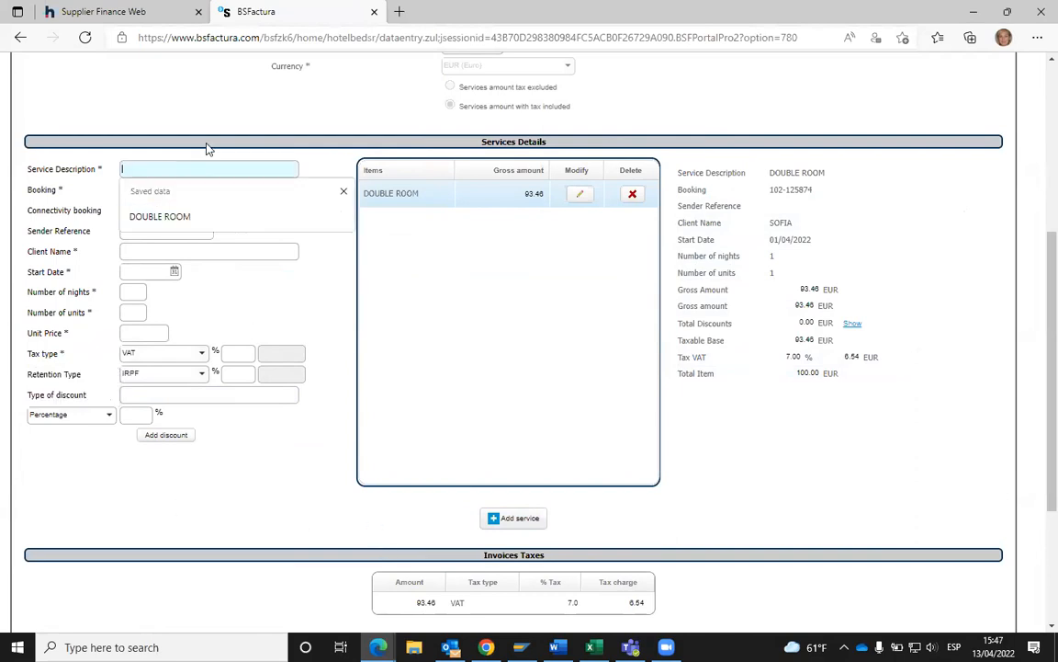
pyautogui.click(163, 134)
pyautogui.click(180, 147)
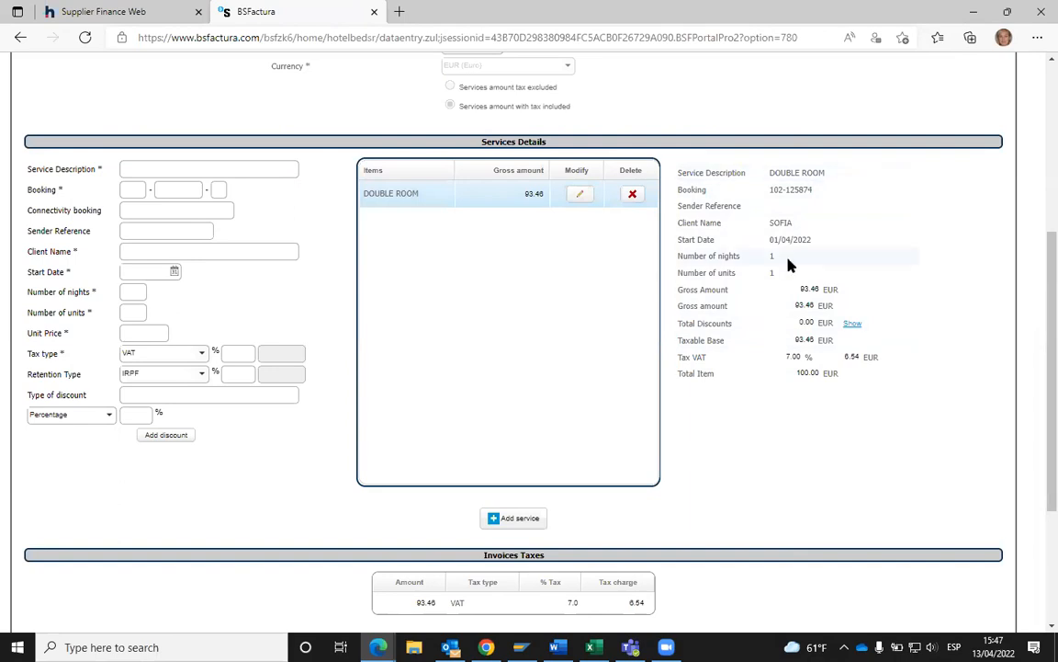
# - Scroll through the form to check the 93.46 gross, 6.54 VAT and 100.00 EUR totals
pyautogui.scroll(-3, 787, 257)
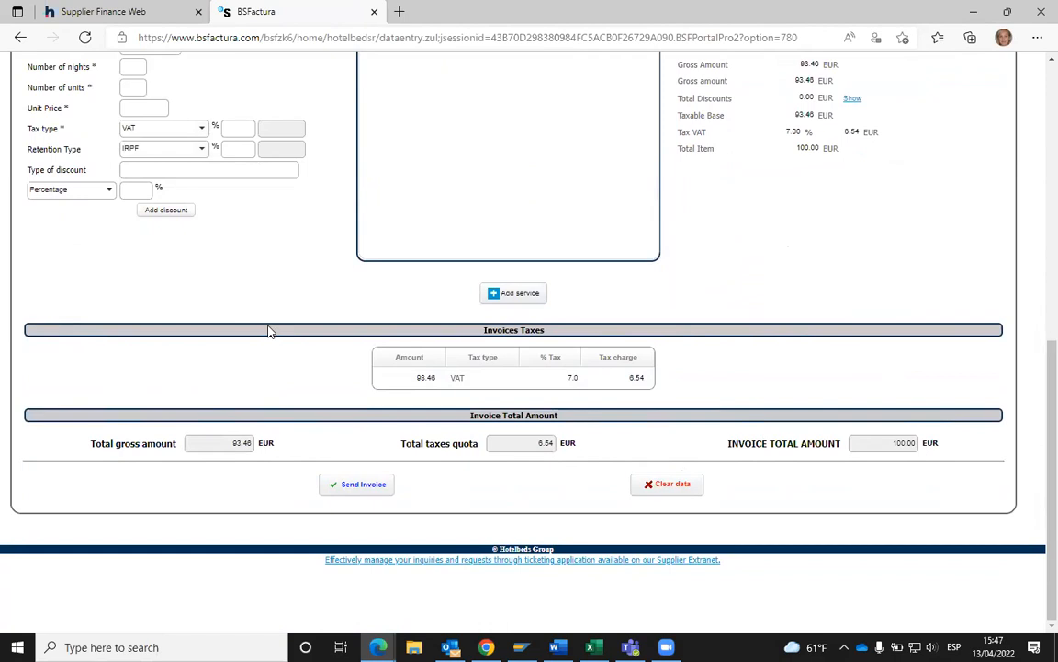
pyautogui.scroll(3, 268, 314)
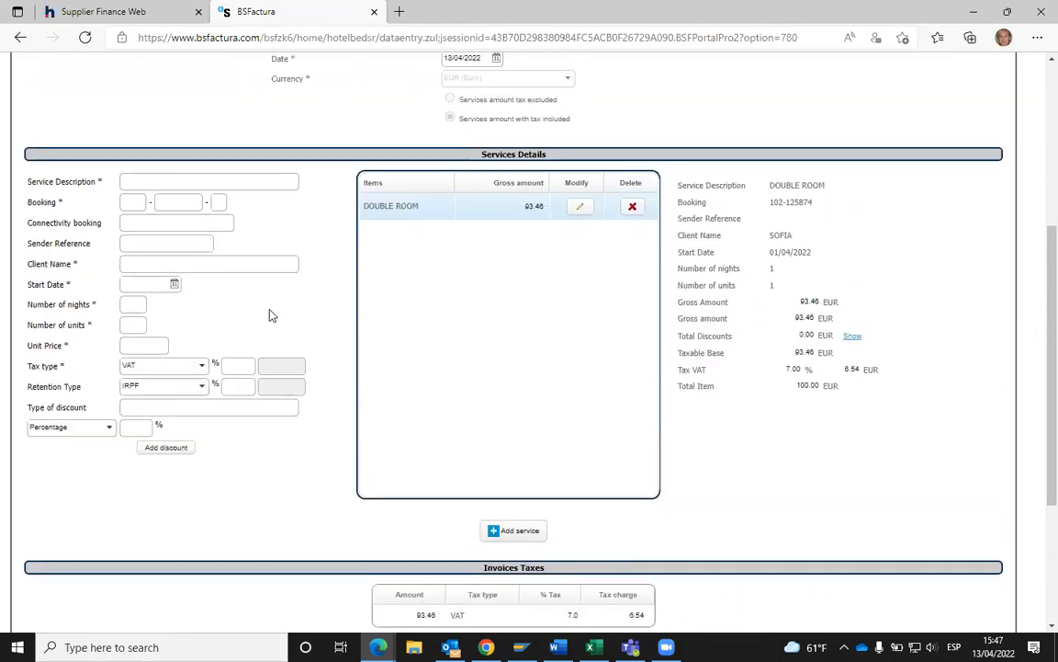
pyautogui.scroll(3, 269, 316)
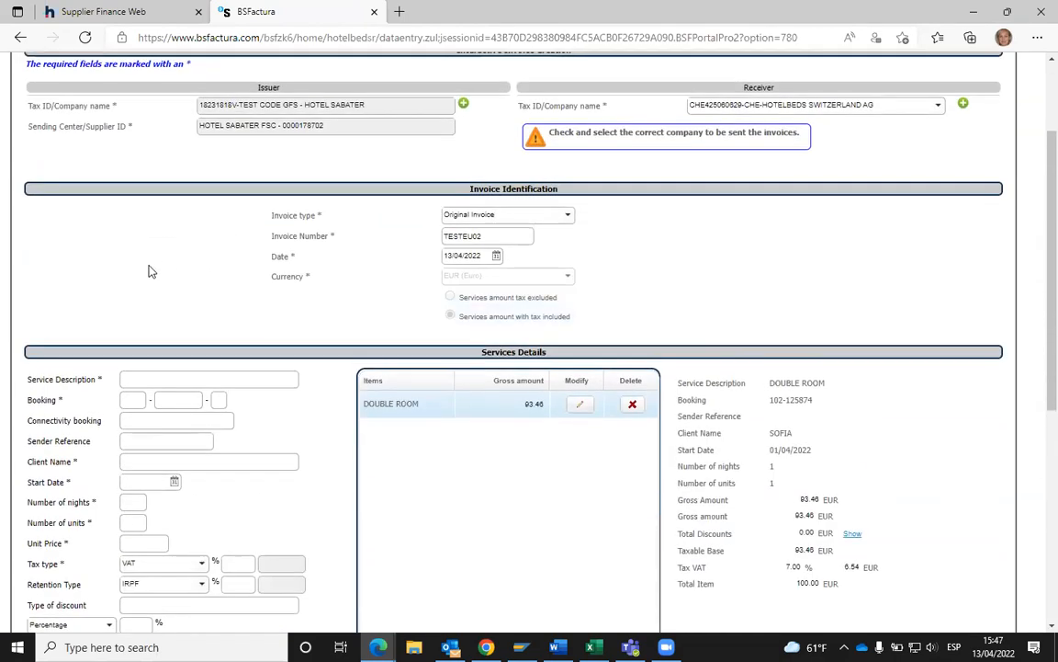
pyautogui.scroll(-3, 150, 270)
pyautogui.scroll(-1, 303, 264)
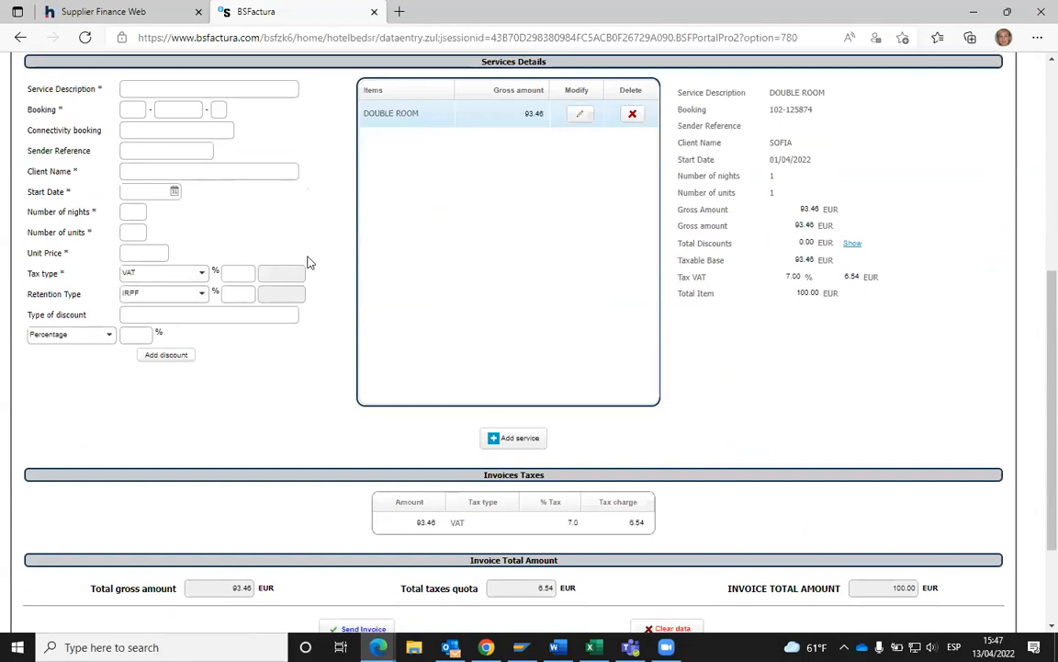
pyautogui.scroll(-2, 306, 261)
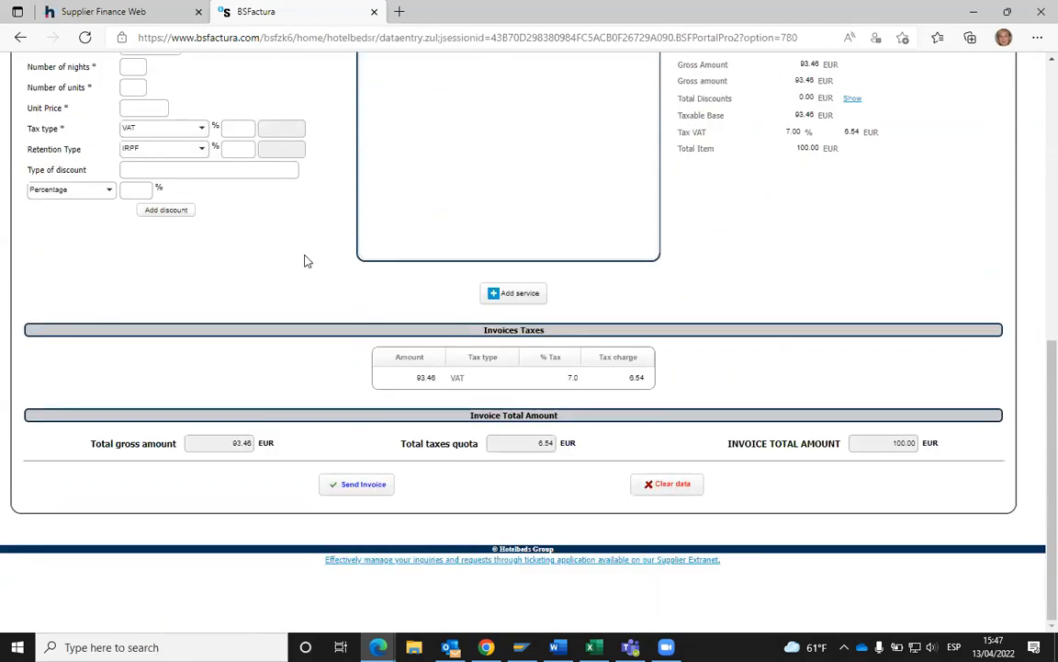
# - Send invoice TESTEU02, acknowledge the success message, and return to the top of the blank form
pyautogui.click(361, 487)
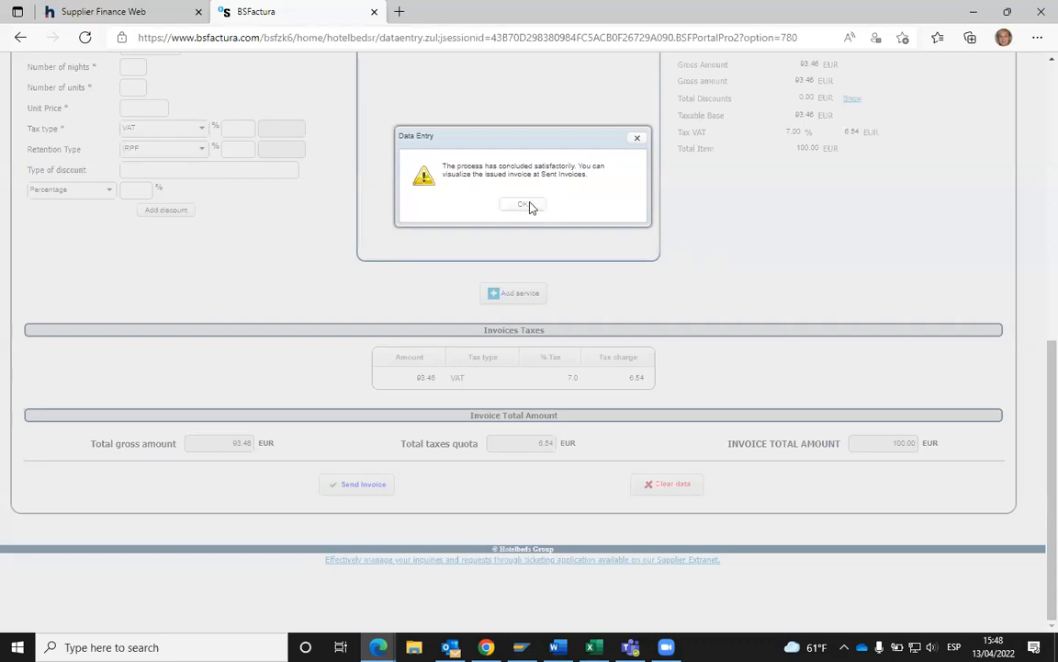
pyautogui.click(526, 205)
pyautogui.scroll(8, 465, 231)
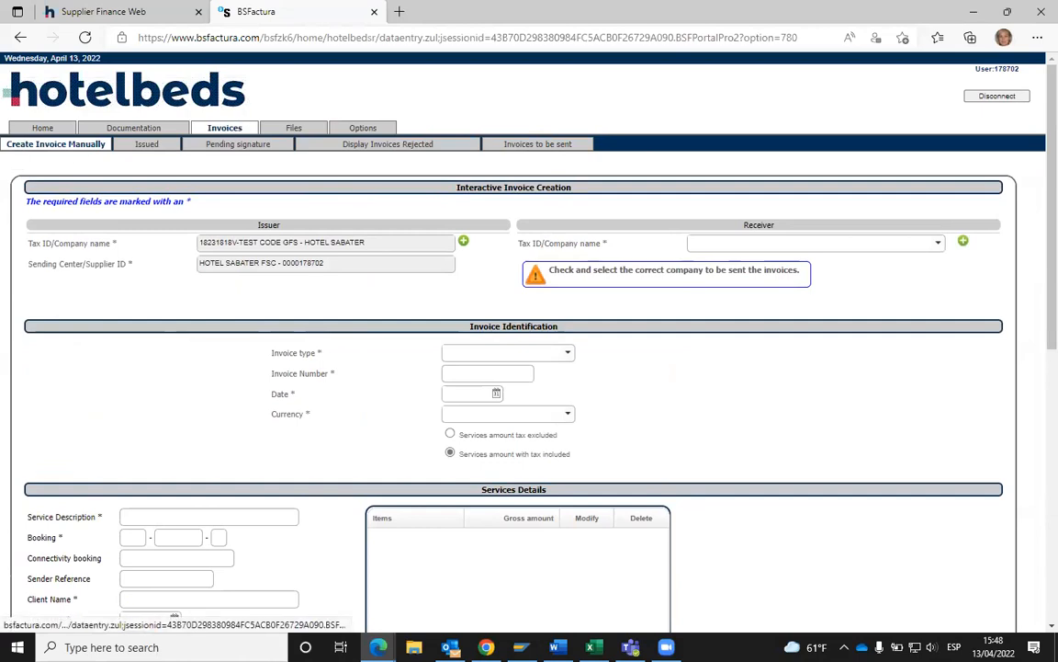
# - Search the issued invoices filtered to No downloads
pyautogui.click(149, 149)
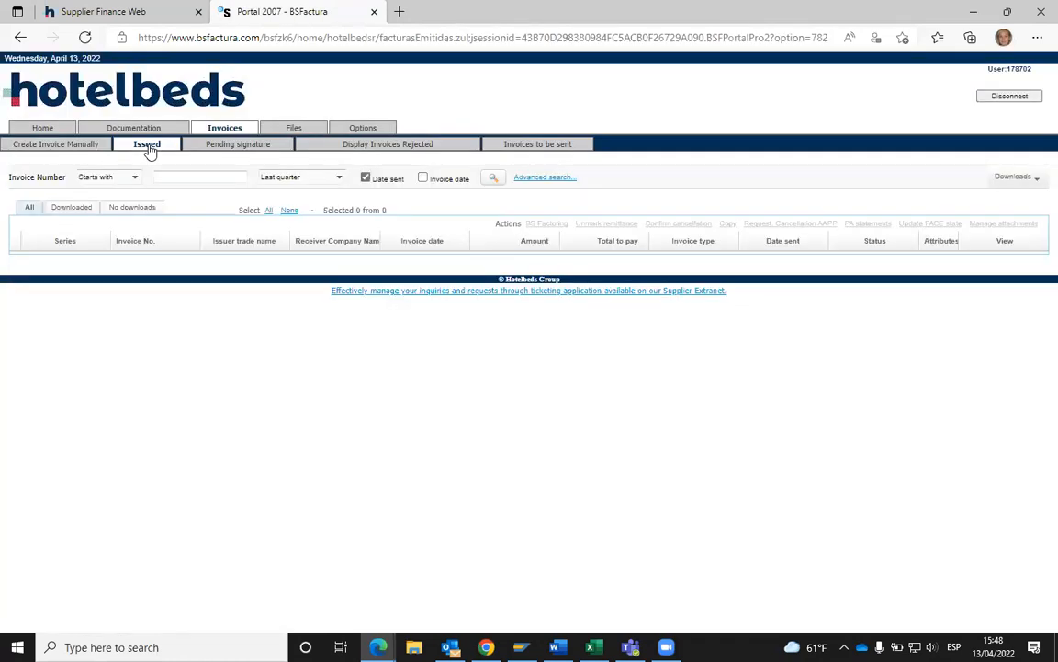
pyautogui.click(133, 210)
pyautogui.click(494, 181)
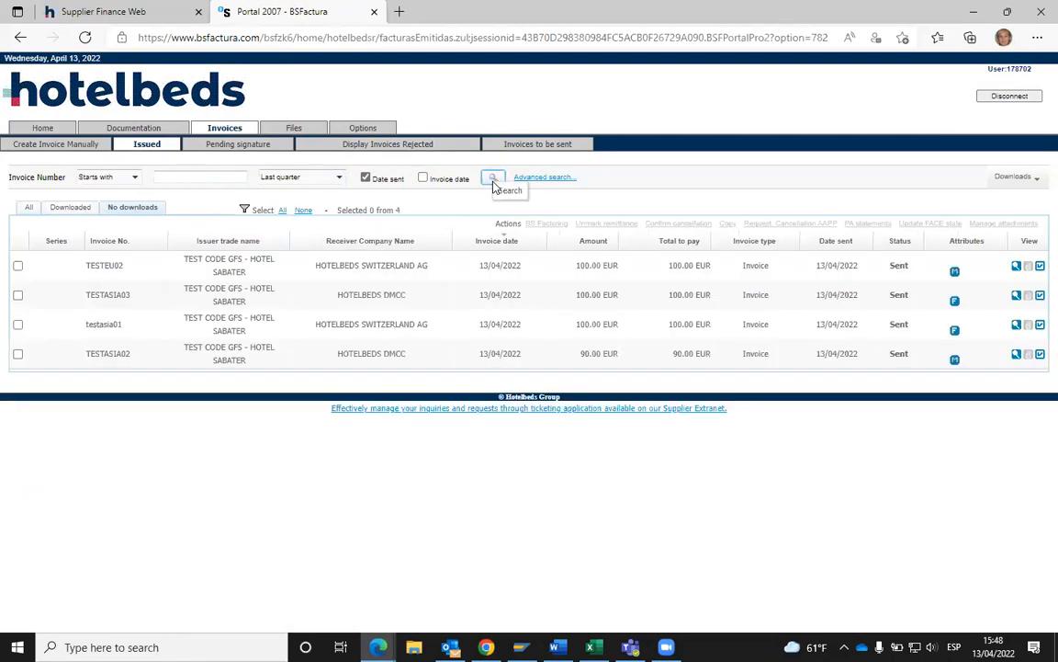
# - Select invoice number TESTEU02 in the list and open its invoice document
pyautogui.doubleClick(89, 265)
pyautogui.click(87, 265)
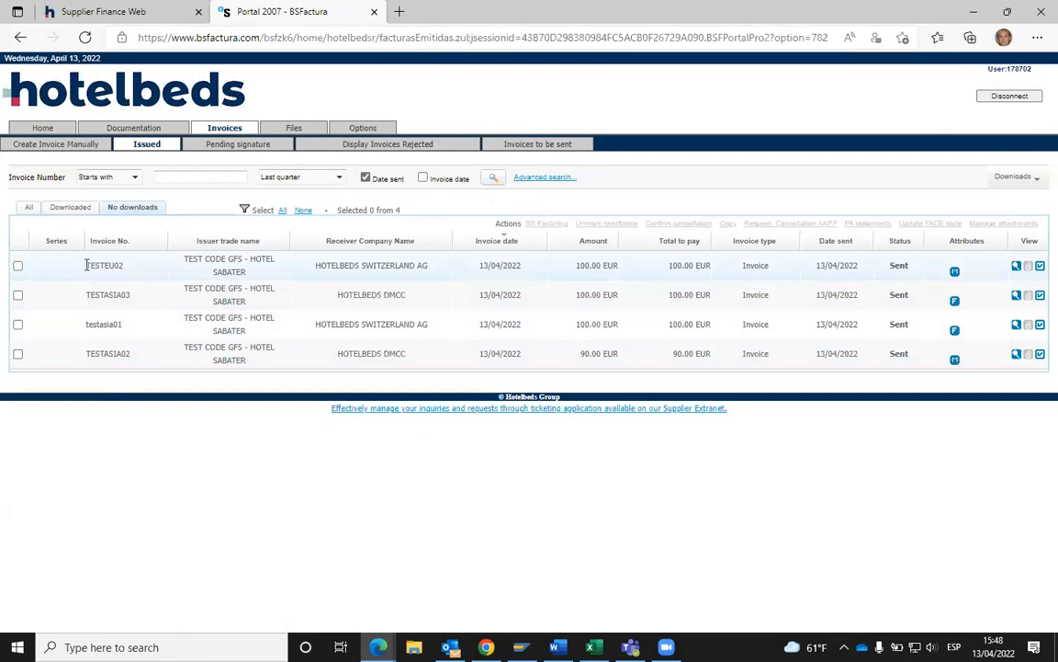
pyautogui.moveTo(85, 267); pyautogui.dragTo(125, 270)
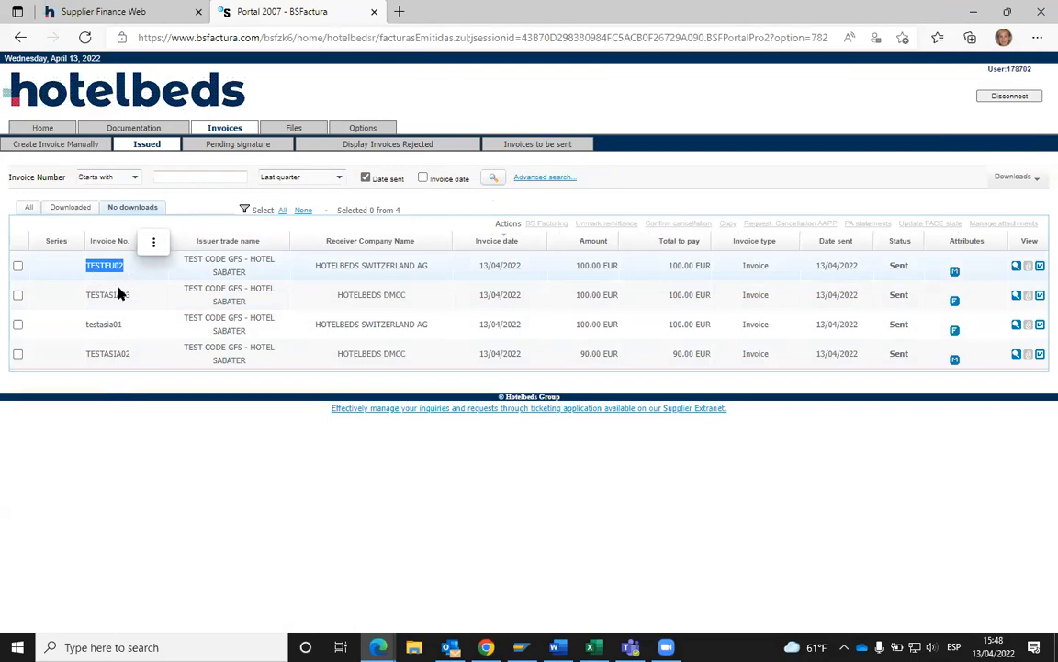
pyautogui.click(89, 268)
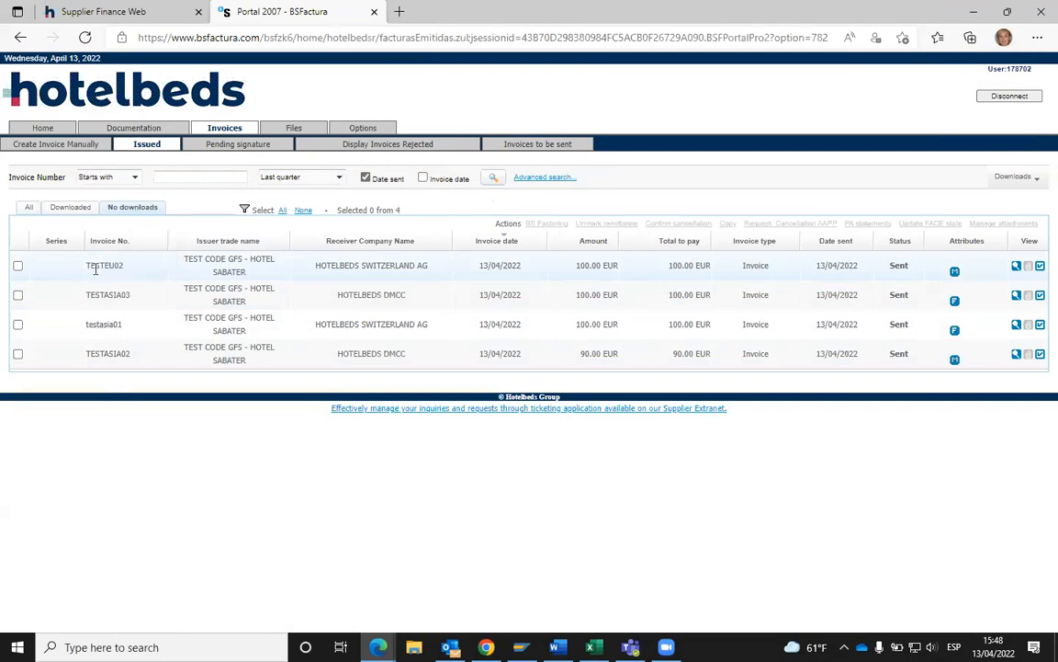
pyautogui.moveTo(84, 266); pyautogui.dragTo(120, 267)
pyautogui.click(1017, 269)
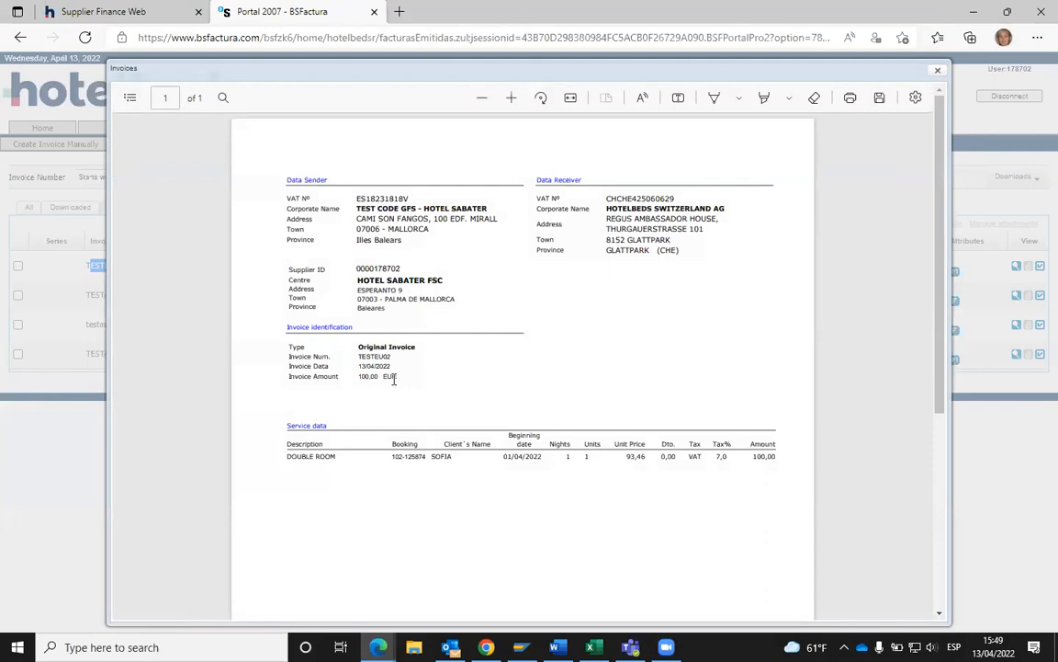
pyautogui.scroll(-4, 529, 294)
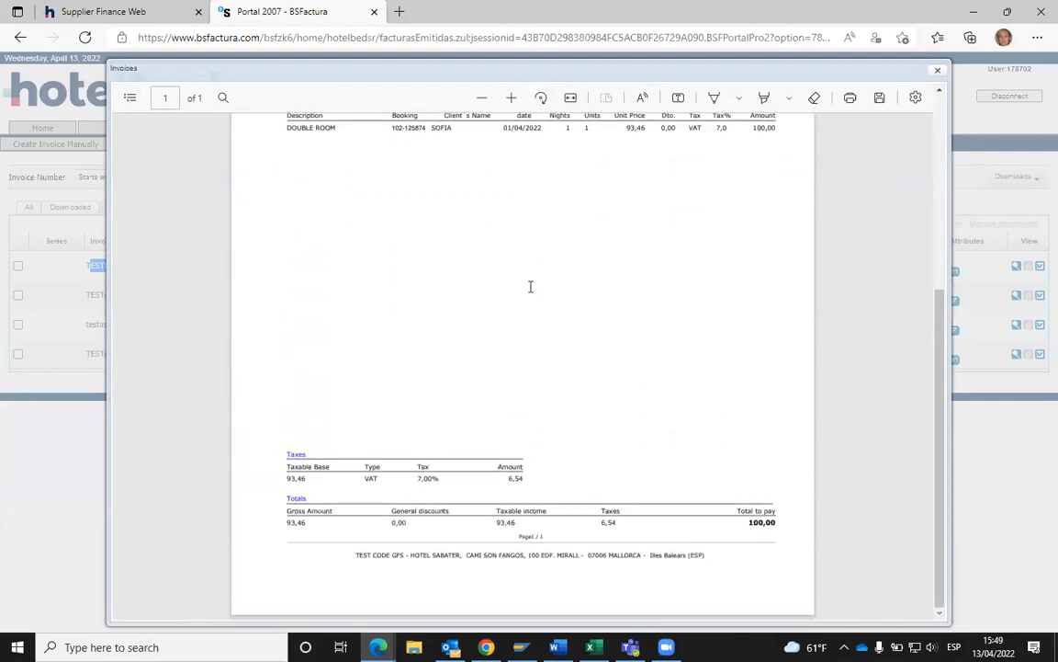
pyautogui.scroll(2, 530, 287)
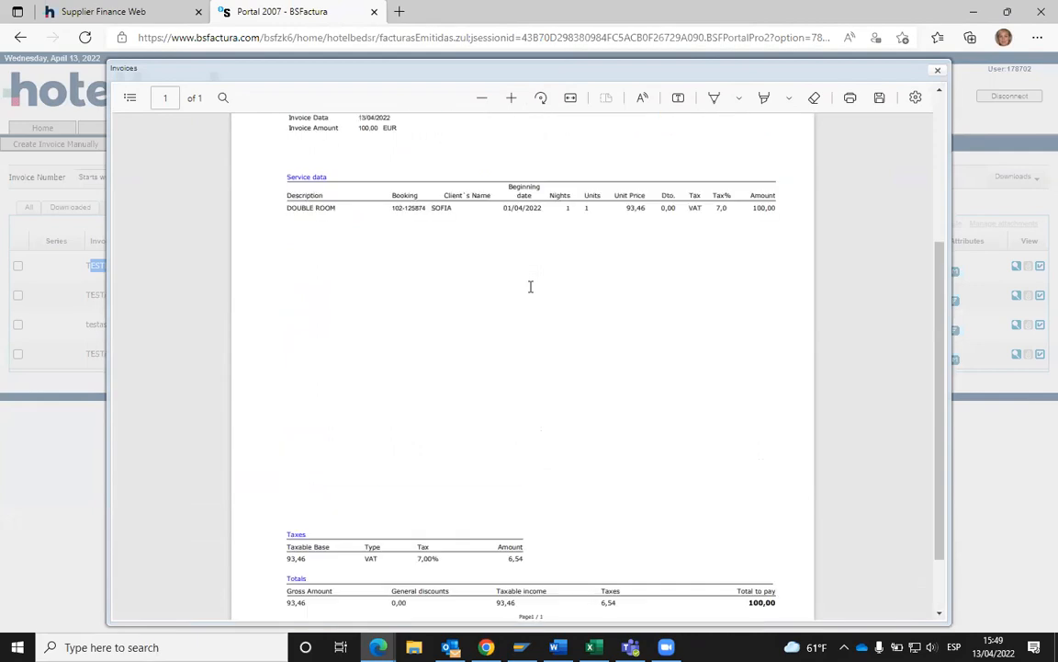
pyautogui.scroll(6, 530, 287)
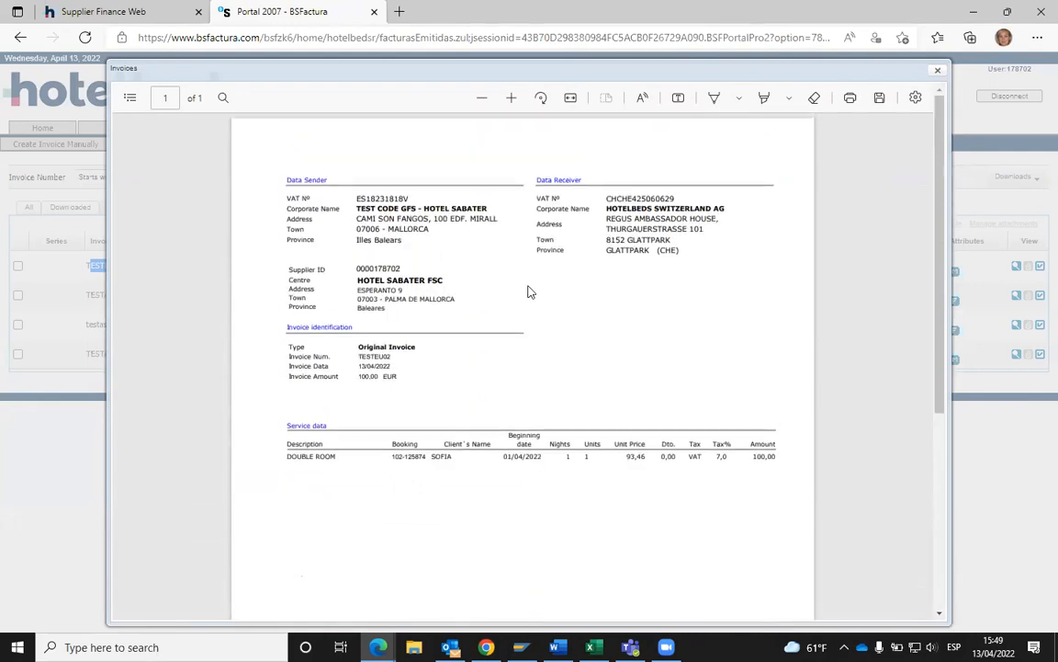
pyautogui.click(938, 73)
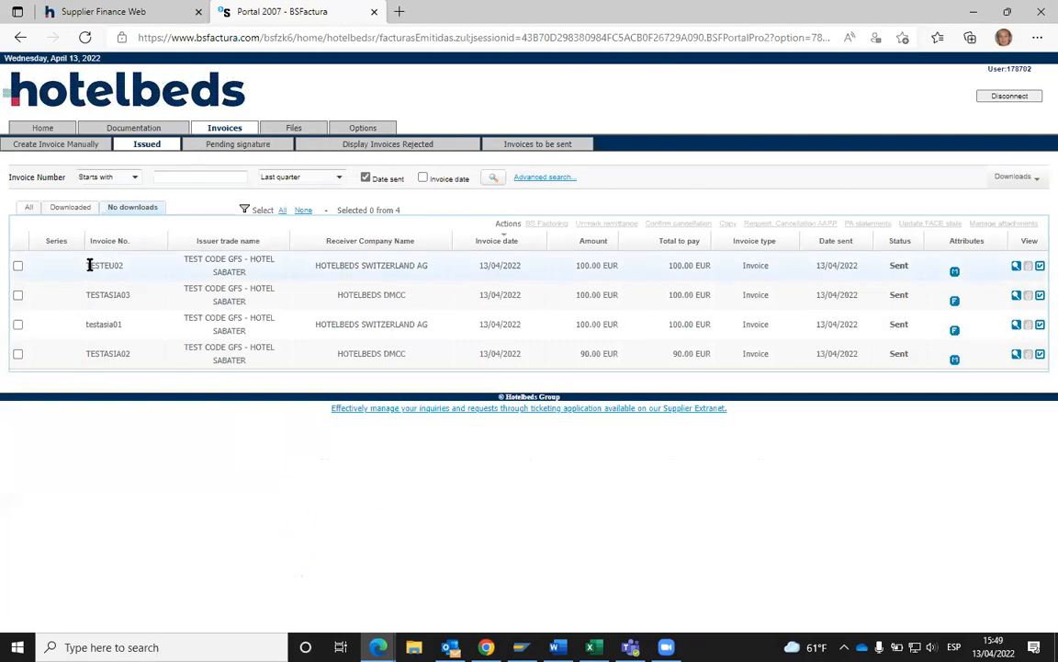
# - Select invoice TESTEU02 in the issued list, then return to the manual invoice creation page
pyautogui.doubleClick(136, 271)
pyautogui.click(234, 131)
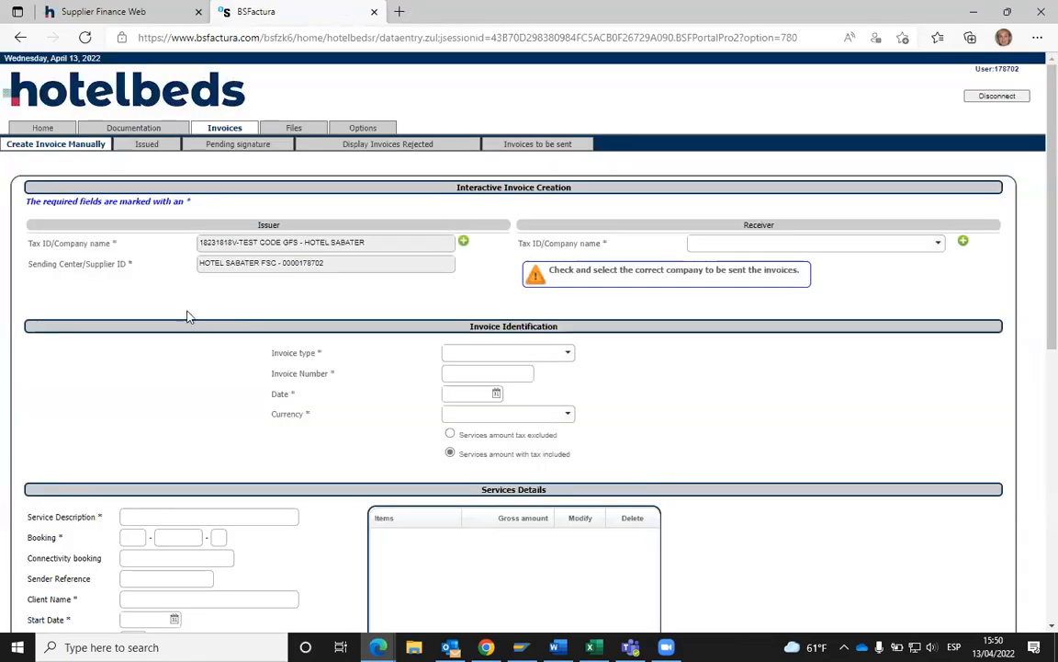
# - Set the service line's unit price to 100.00 and its VAT to 7.00%
pyautogui.scroll(-3, 180, 305)
pyautogui.scroll(-1, 180, 305)
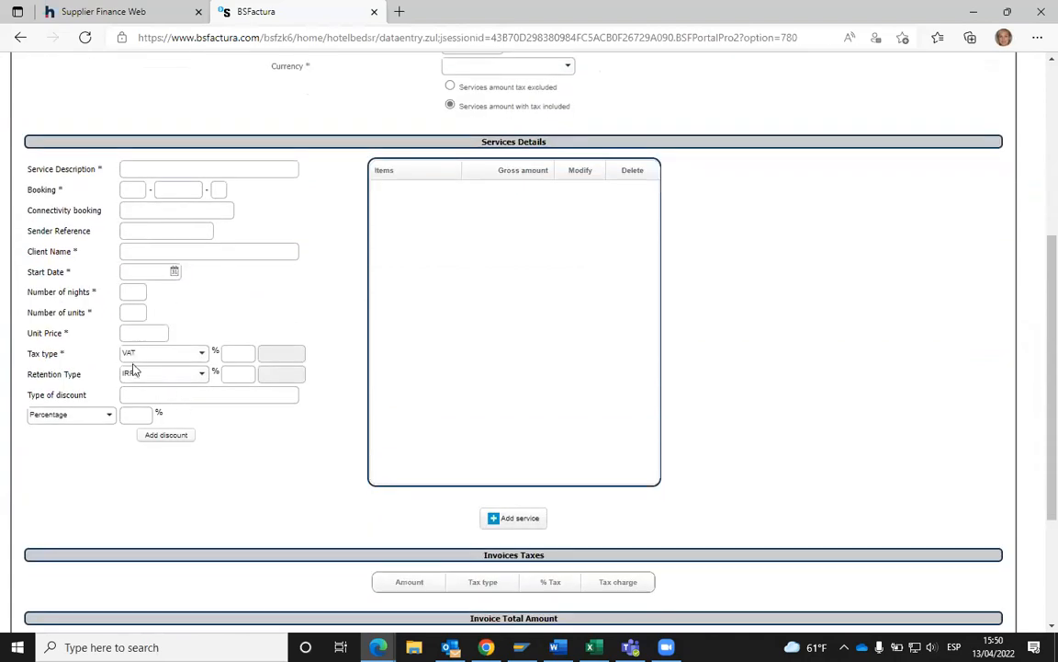
pyautogui.click(234, 352)
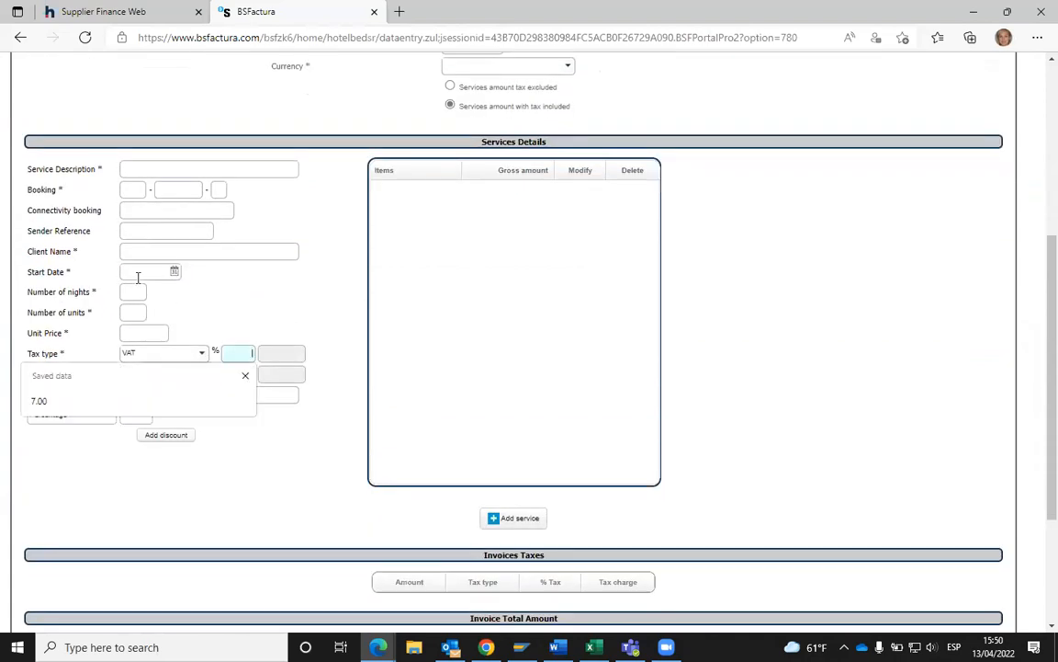
pyautogui.click(212, 306)
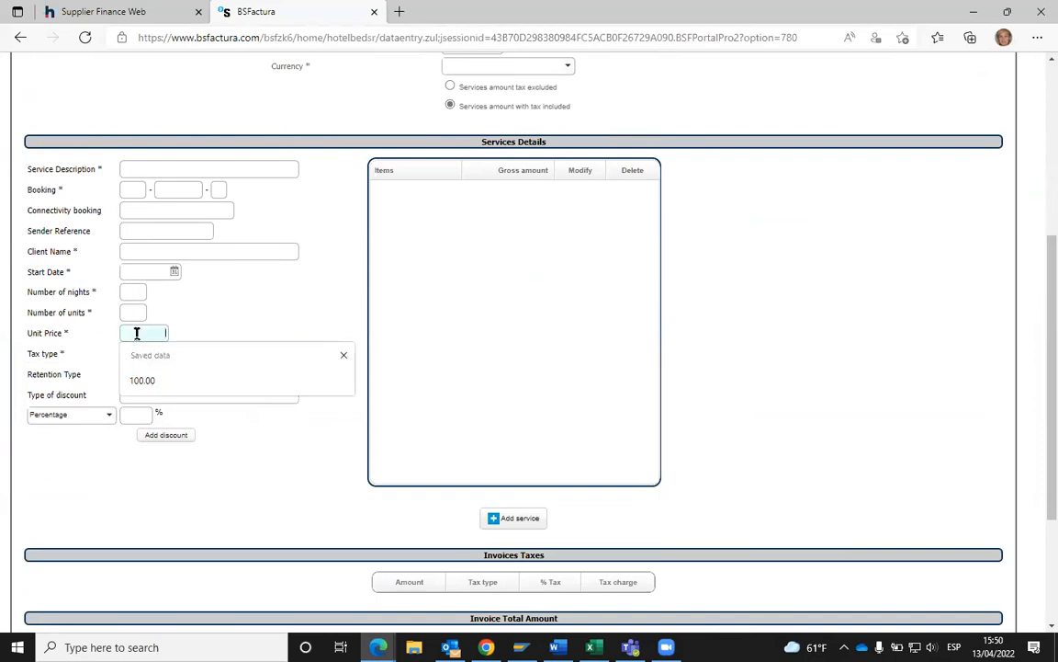
pyautogui.click(138, 380)
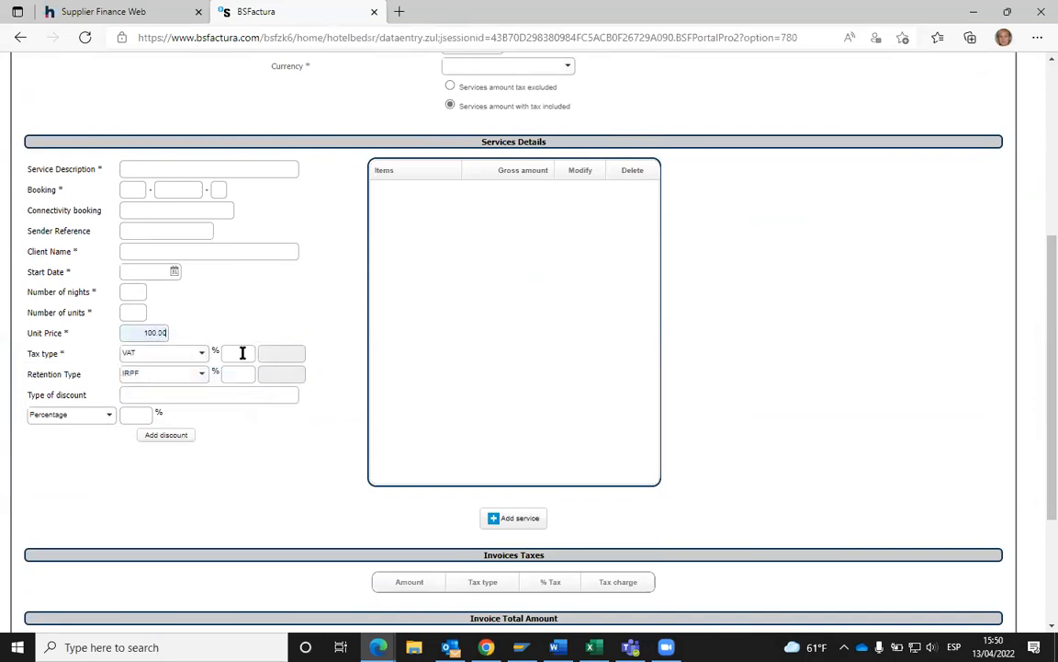
pyautogui.click(240, 353)
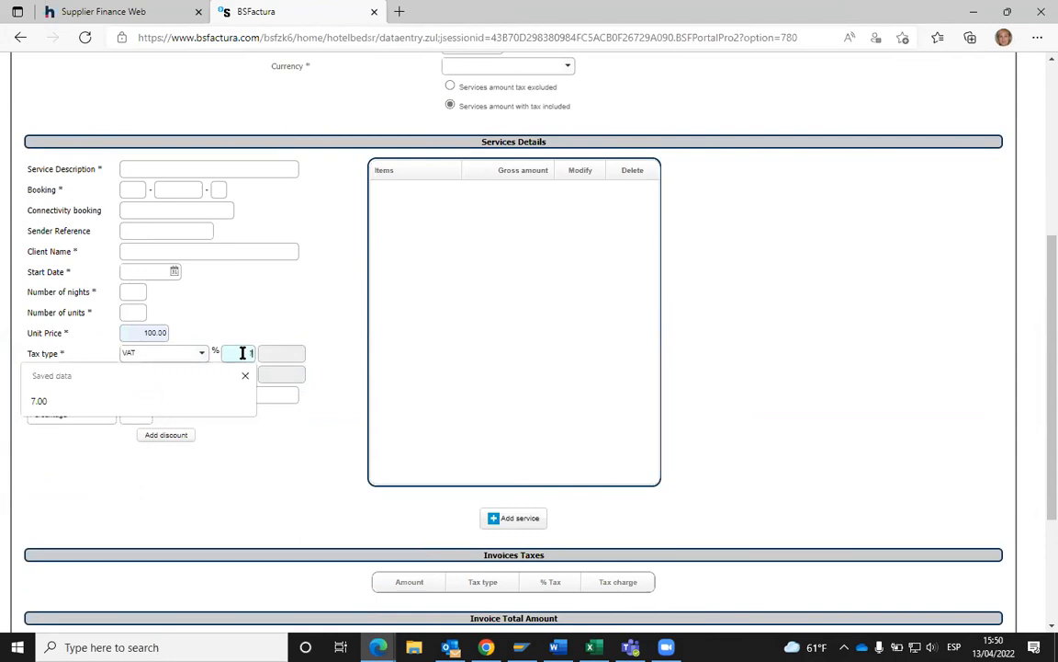
pyautogui.click(257, 324)
pyautogui.moveTo(236, 353); pyautogui.dragTo(274, 355)
pyautogui.click(234, 292)
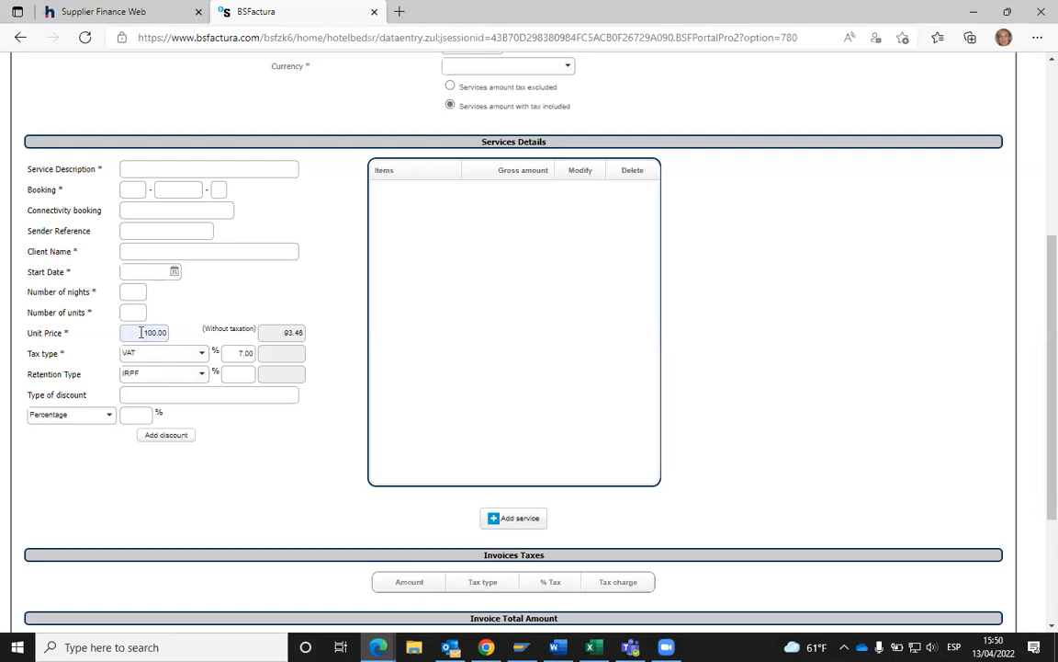
# - Go to the Files section and open the Documentation page
pyautogui.scroll(5, 338, 272)
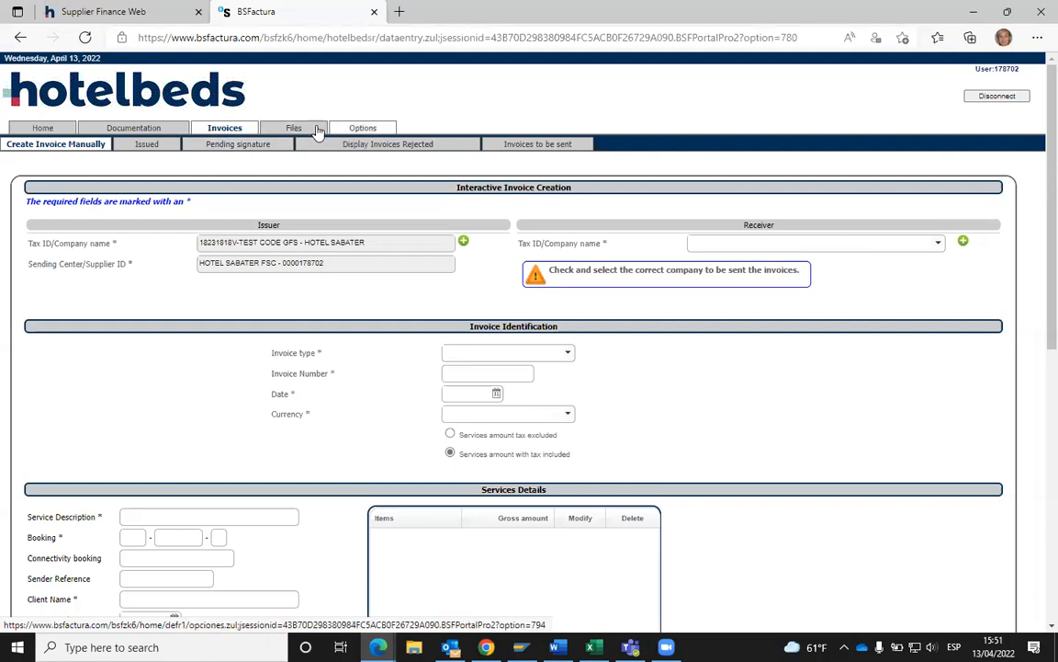
pyautogui.click(291, 135)
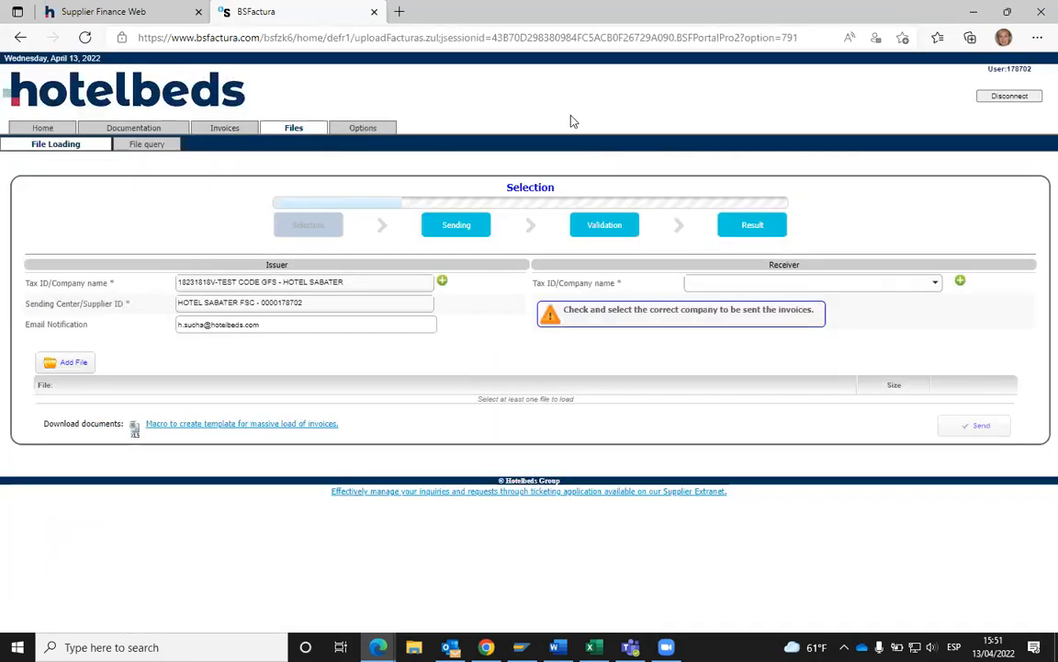
pyautogui.click(133, 129)
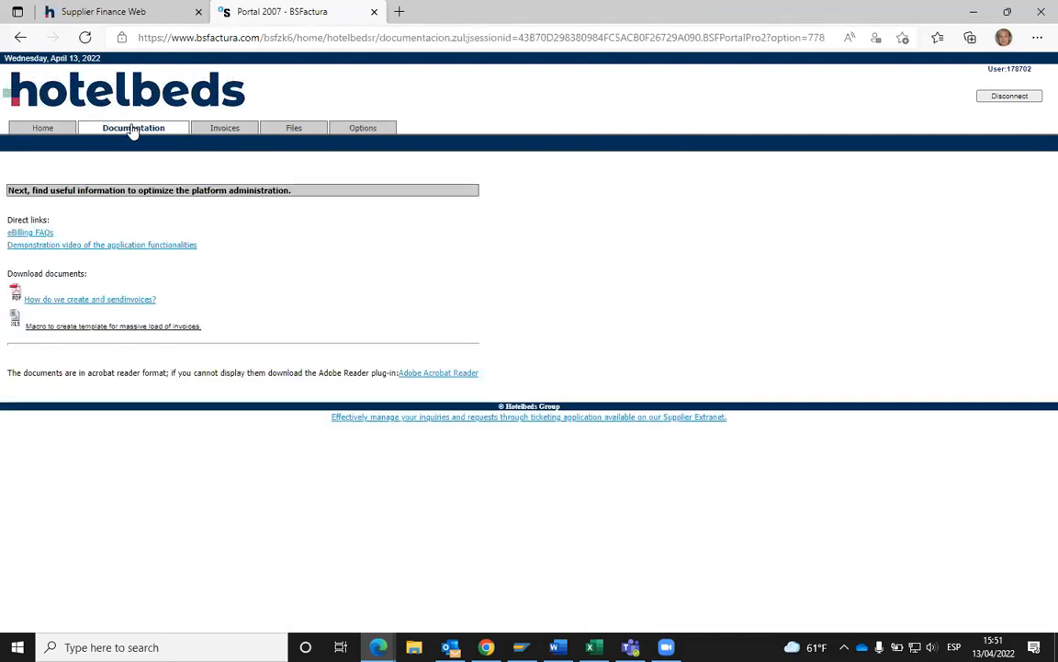
# - Download the 'Macro to create template for massive load of invoices' and open Macro BS Eng.xlsm
pyautogui.click(87, 328)
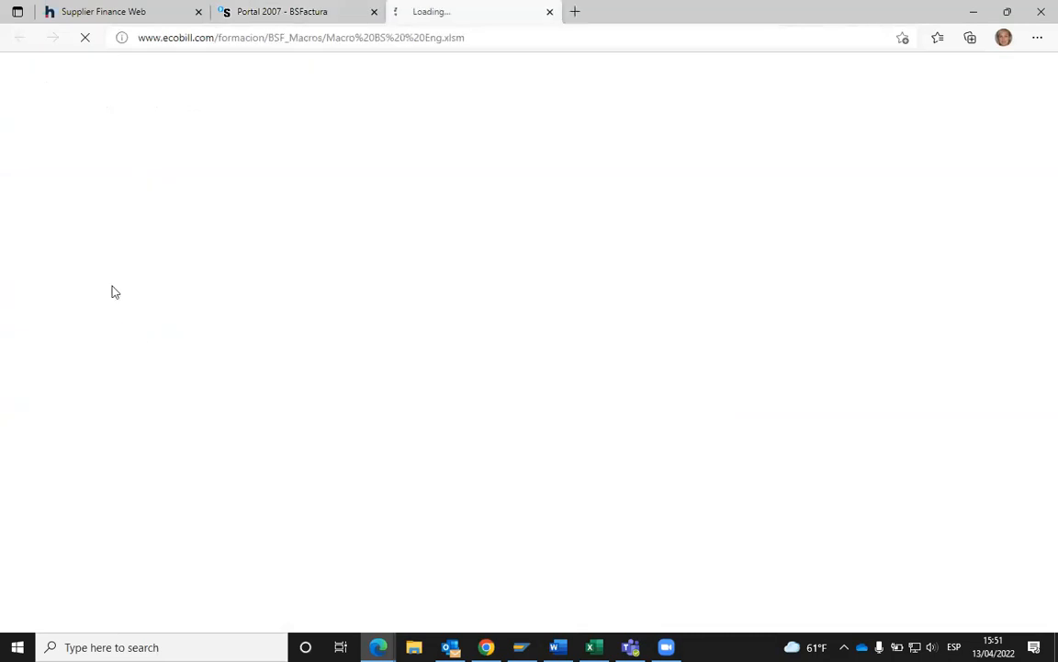
pyautogui.click(272, 12)
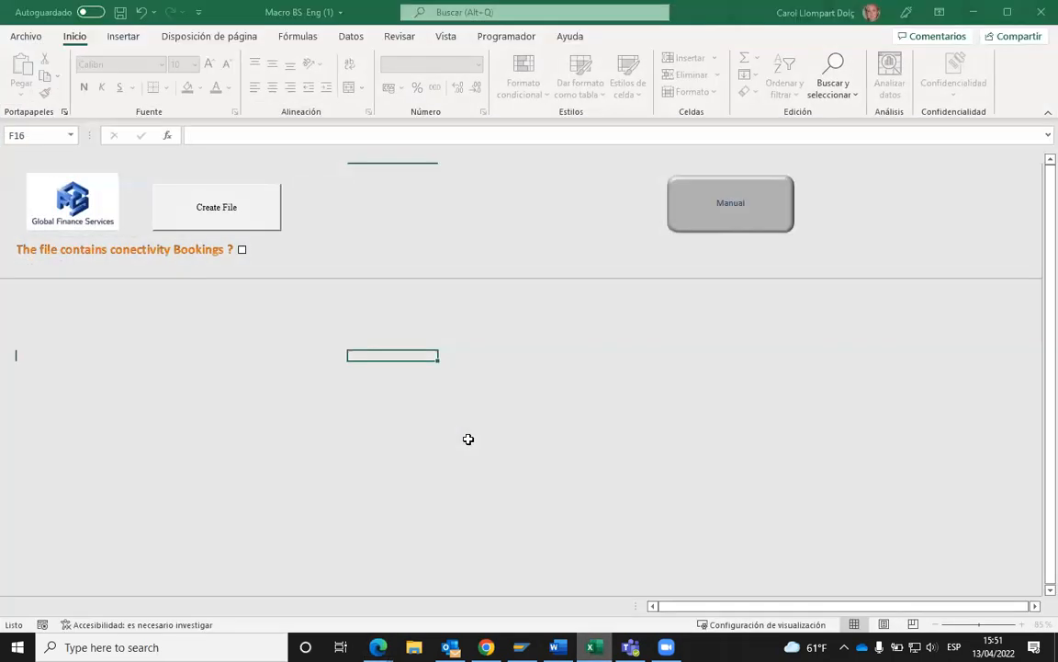
pyautogui.click(470, 427)
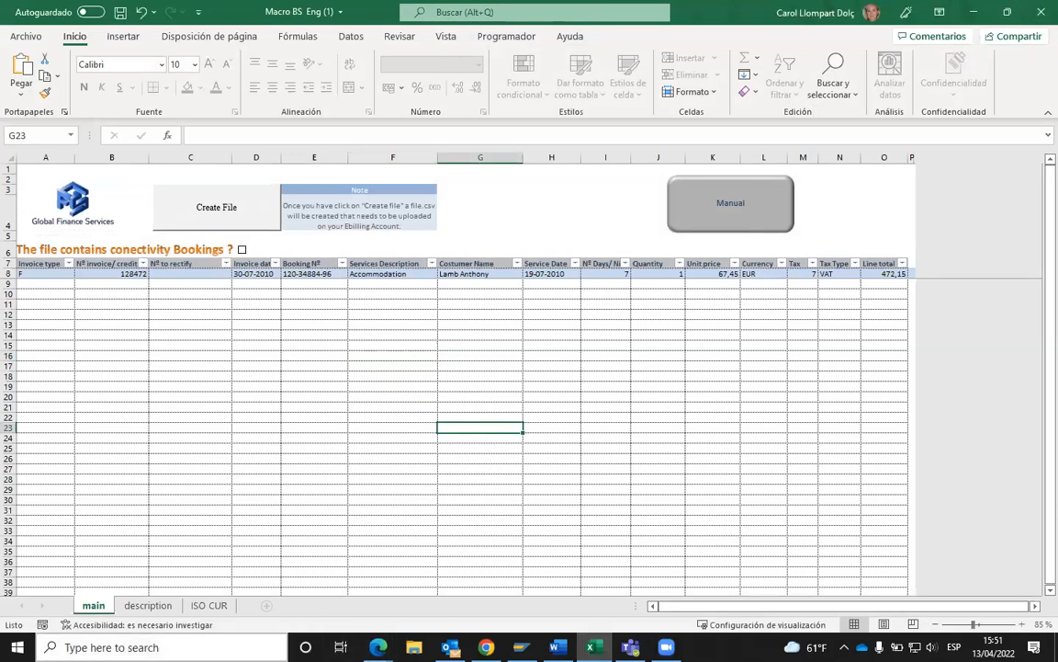
pyautogui.moveTo(378, 647)
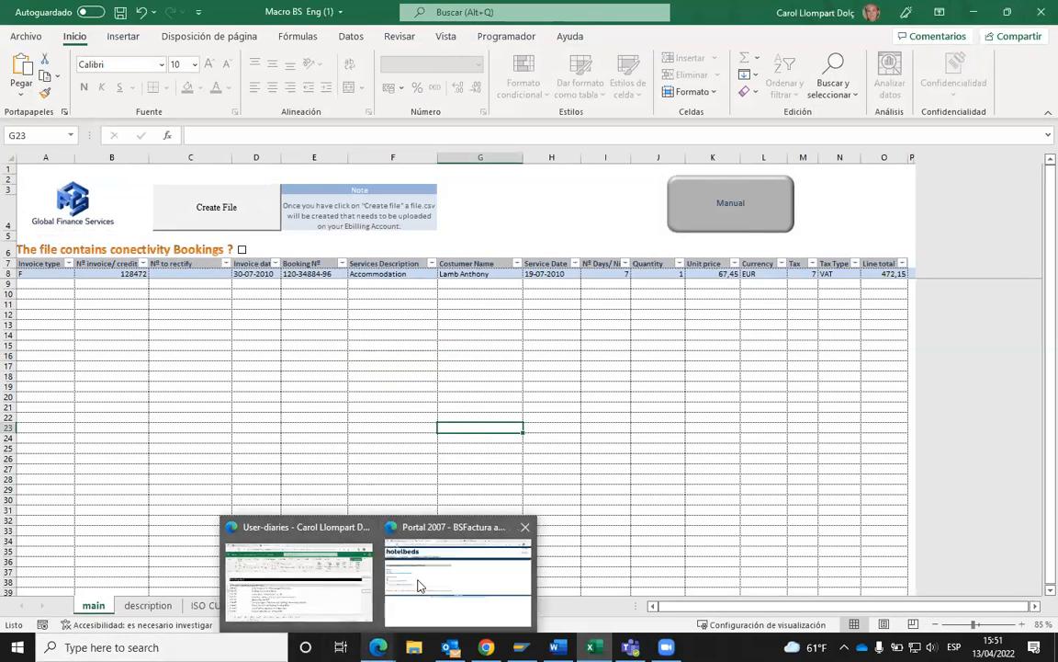
pyautogui.click(423, 590)
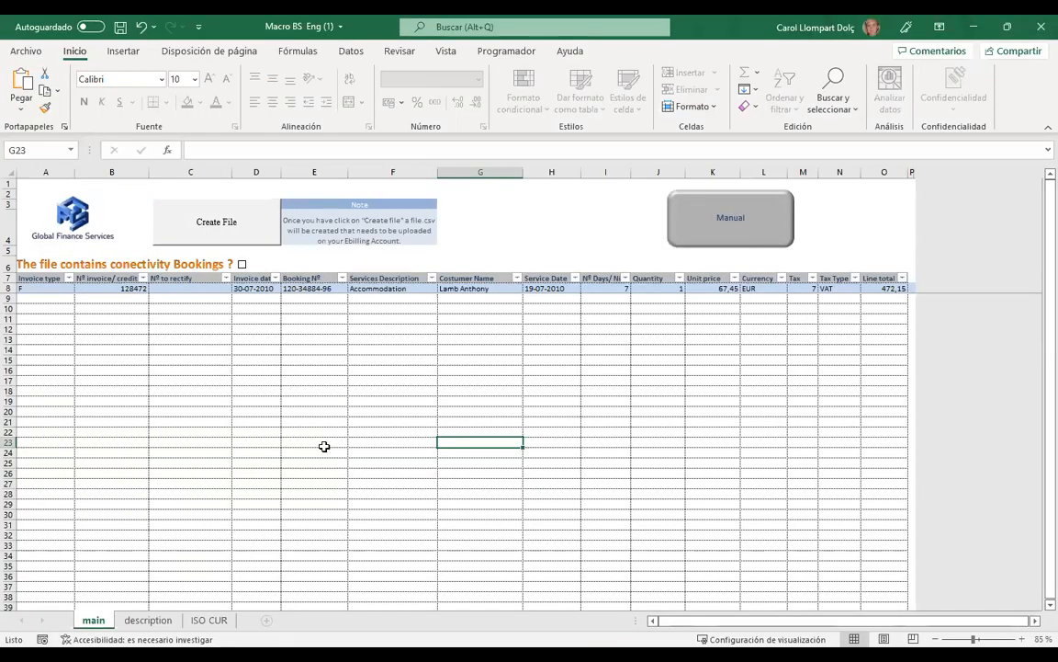
pyautogui.click(292, 389)
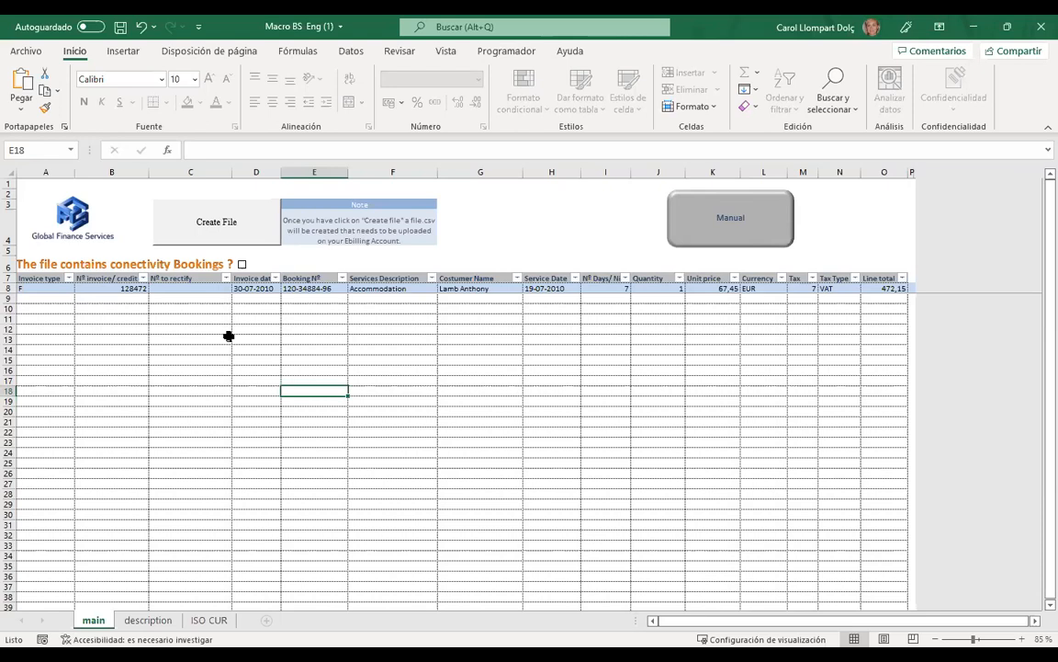
pyautogui.click(51, 299)
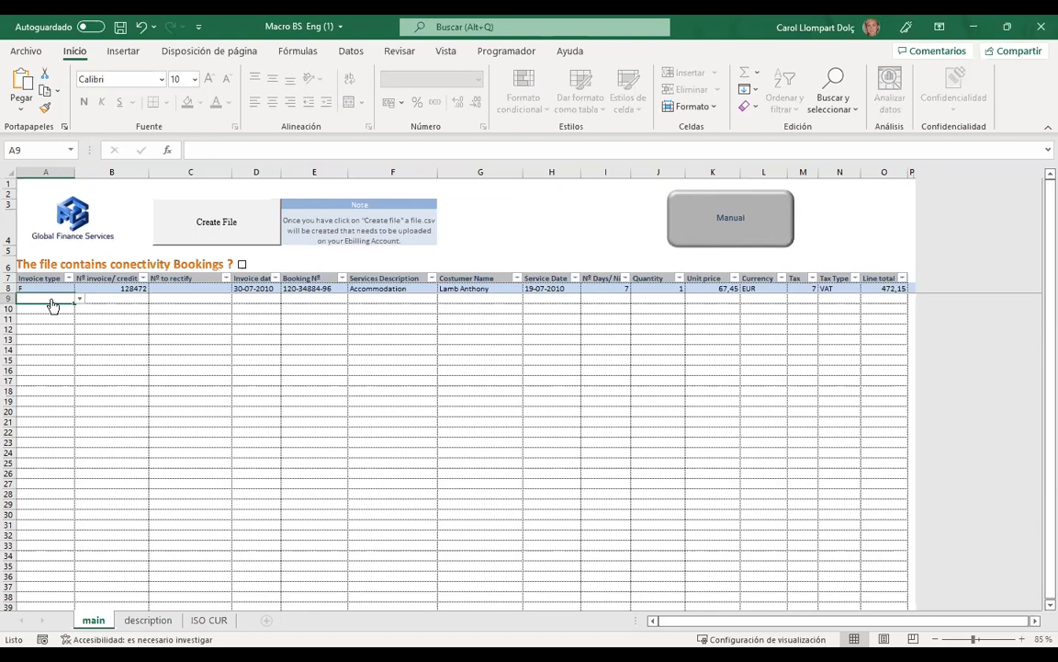
# - Set the invoice type in cell A9 to F from its dropdown
pyautogui.click(77, 340)
pyautogui.click(42, 316)
pyautogui.click(40, 299)
pyautogui.click(190, 339)
pyautogui.click(25, 301)
pyautogui.click(53, 317)
pyautogui.click(51, 301)
pyautogui.click(80, 302)
pyautogui.click(34, 308)
# - Enter invoice number TESTEU04 in B9 and select C9
pyautogui.click(106, 296)
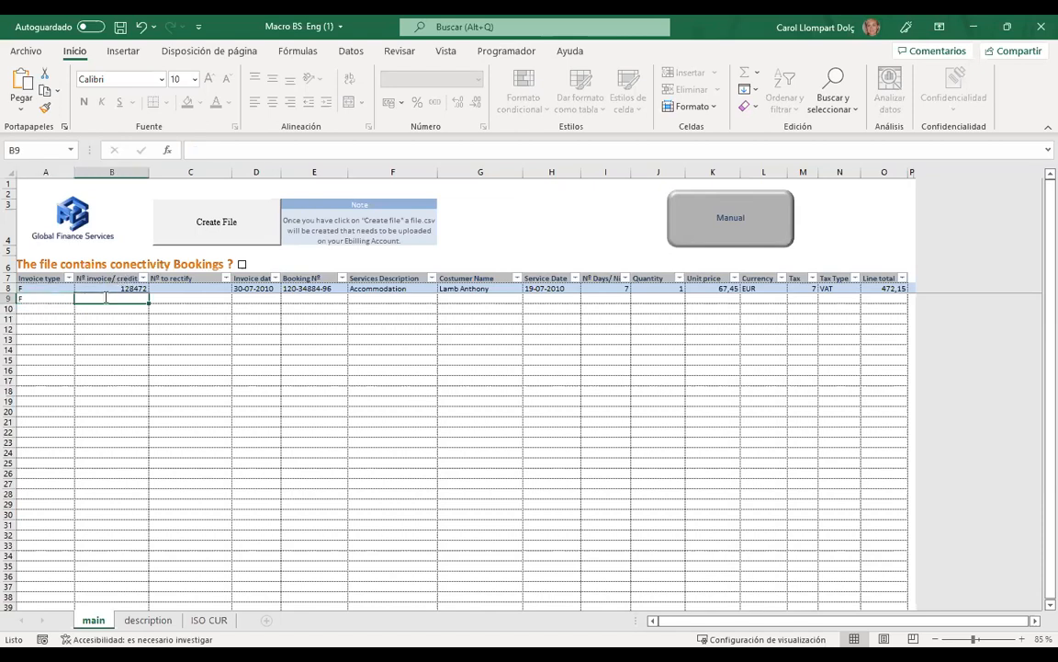
pyautogui.write('TESTEU')
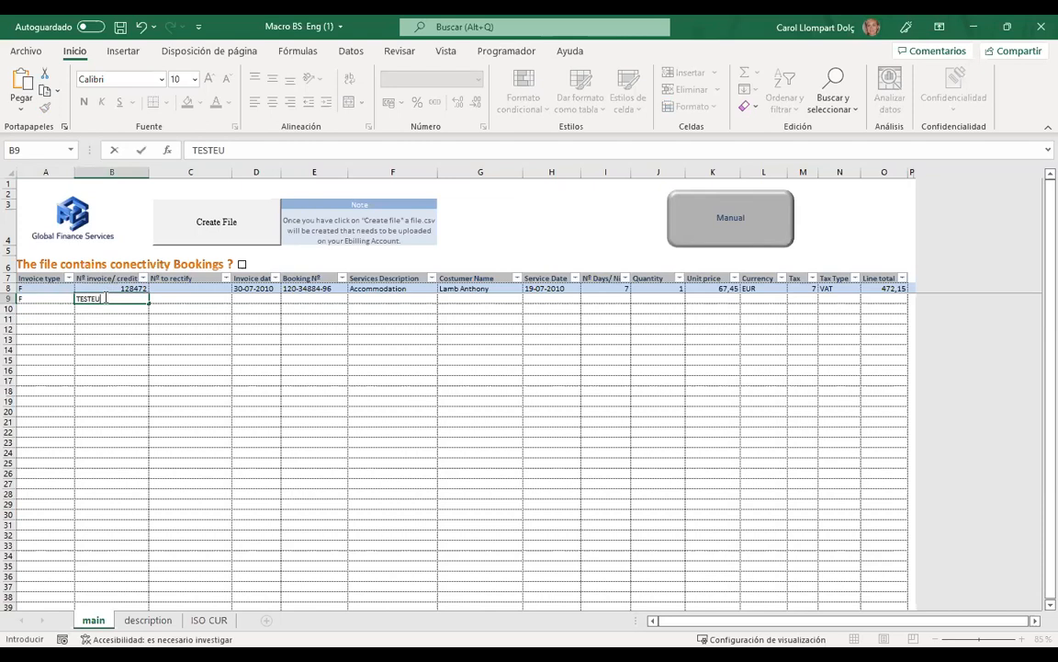
pyautogui.write('04')
pyautogui.click(164, 338)
pyautogui.click(186, 302)
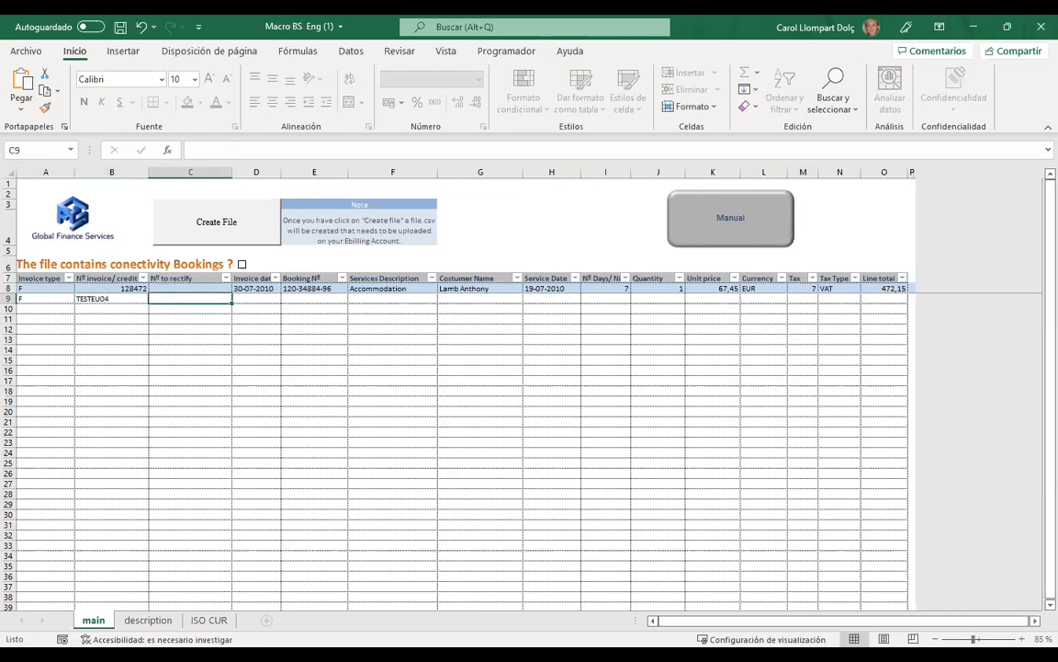
pyautogui.click(188, 328)
pyautogui.click(172, 296)
# - Switch A9's invoice type to FR, then set it back to F
pyautogui.click(61, 299)
pyautogui.click(80, 299)
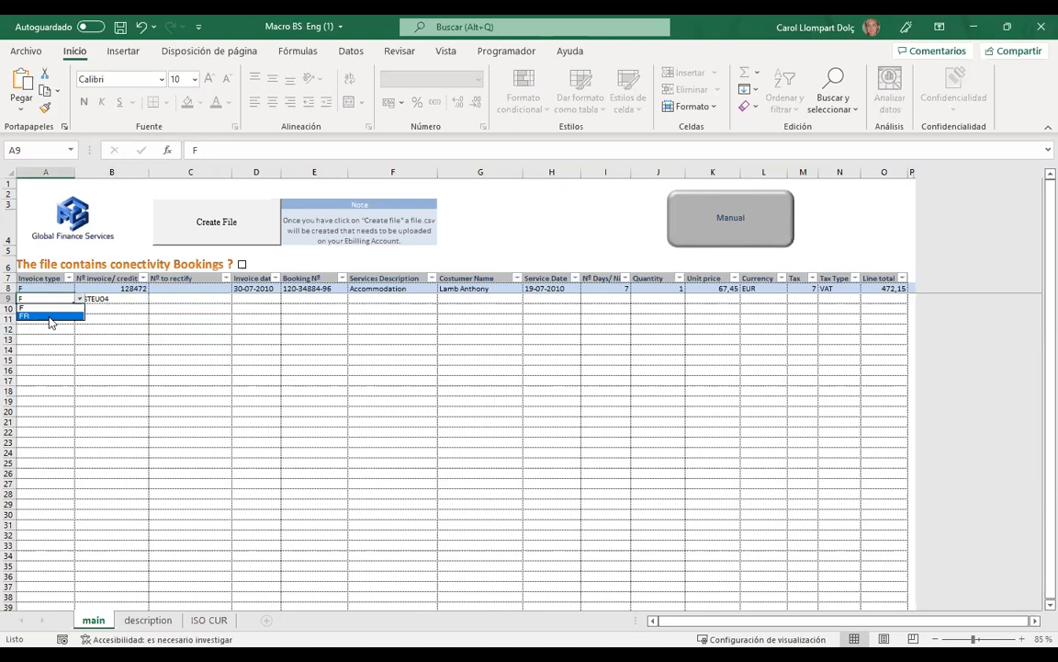
pyautogui.click(50, 316)
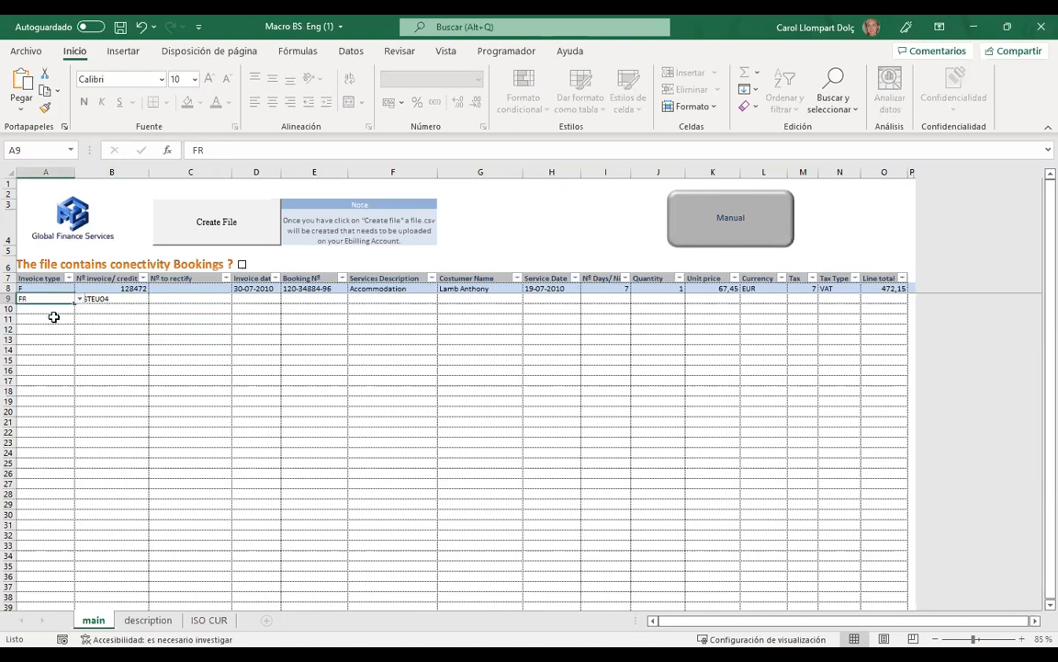
pyautogui.click(173, 302)
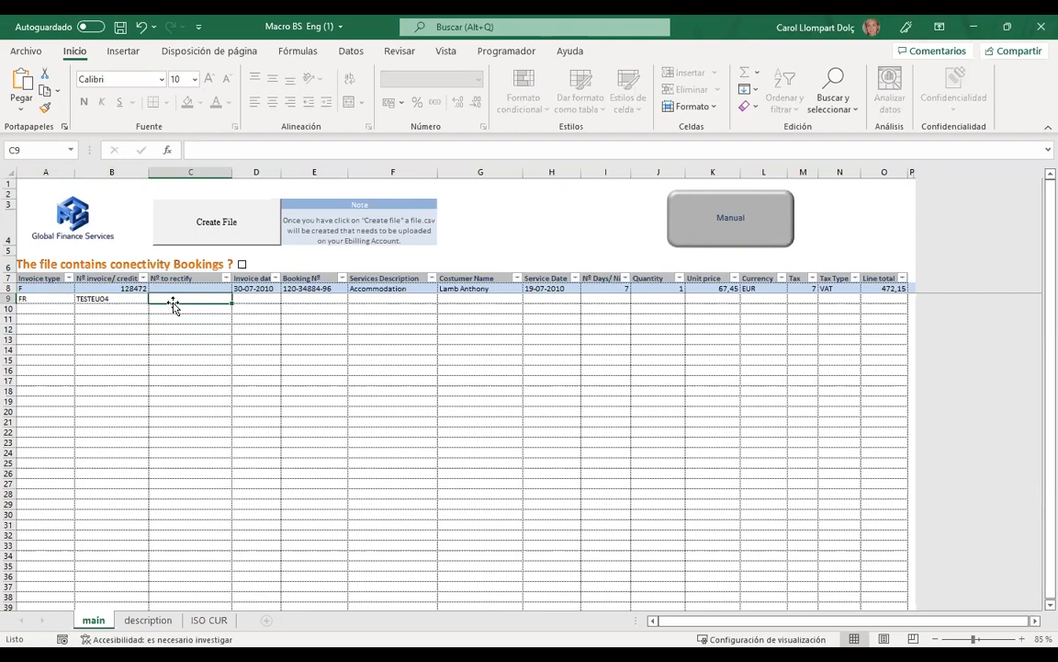
pyautogui.click(60, 302)
pyautogui.click(78, 299)
pyautogui.click(35, 308)
pyautogui.click(188, 300)
# - Enter invoice date 13-04-2022 in D9 and booking number 102-25874 in E9
pyautogui.click(256, 300)
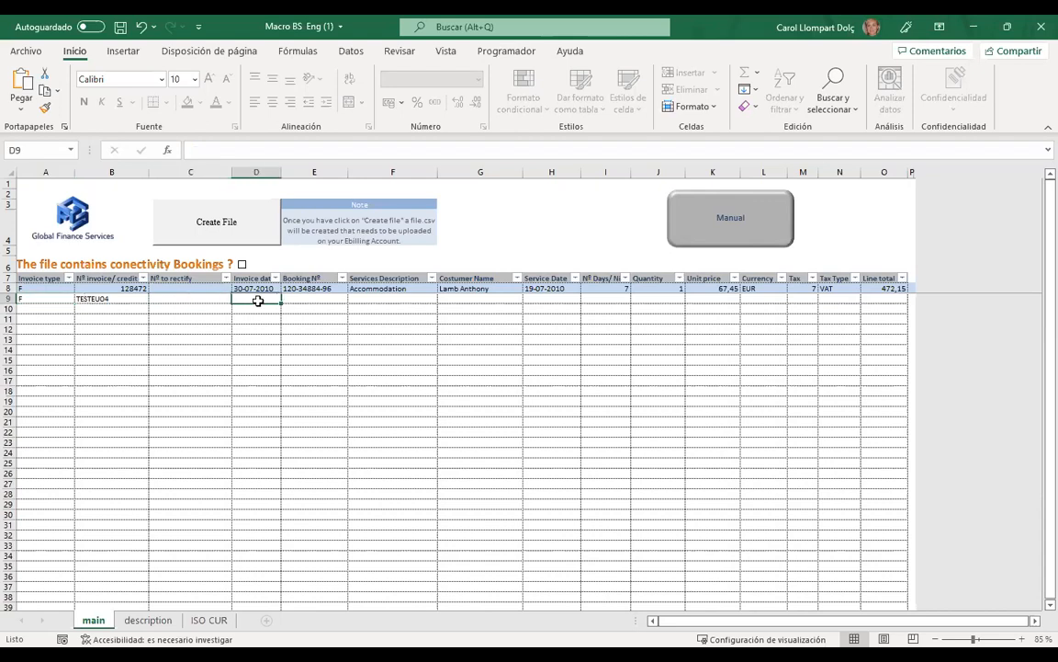
pyautogui.click(260, 330)
pyautogui.click(256, 300)
pyautogui.write('13-04-2022')
pyautogui.press('Tab')
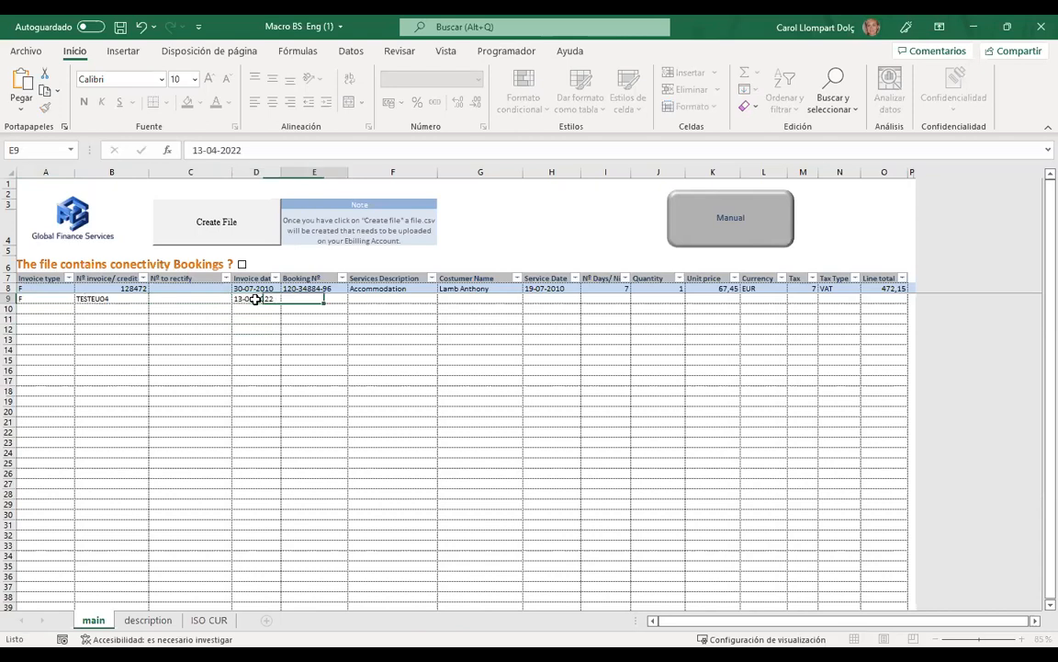
pyautogui.write('102')
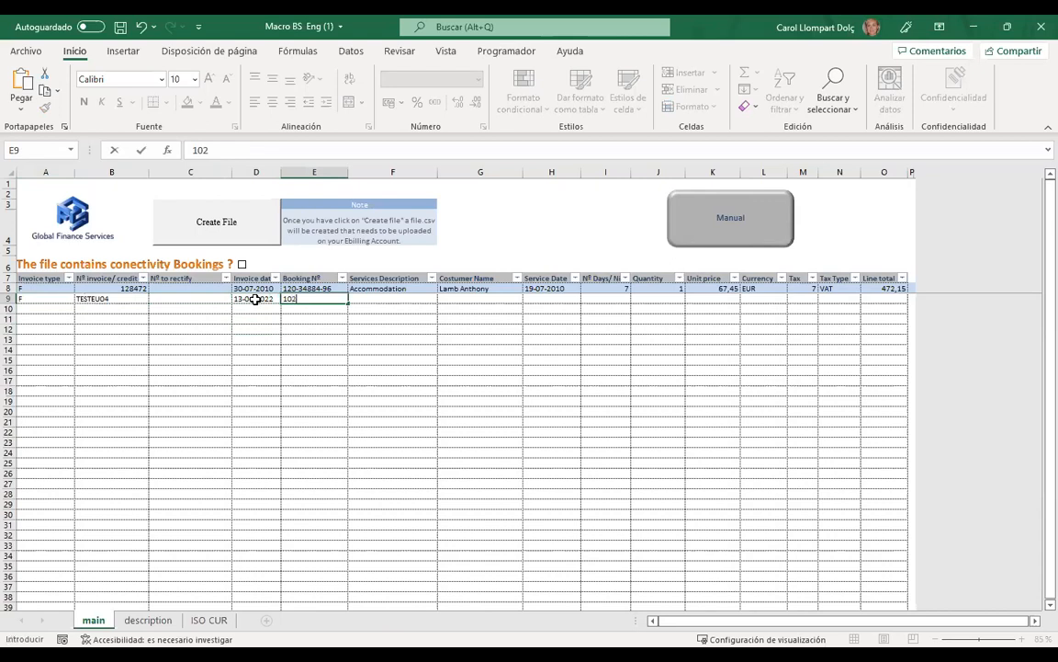
pyautogui.write('-25874')
pyautogui.press('Return')
pyautogui.press('Return')
# - Drop the connectivity bookings option and reference HYT78BI, making E9's booking number 102-8547
pyautogui.click(328, 296)
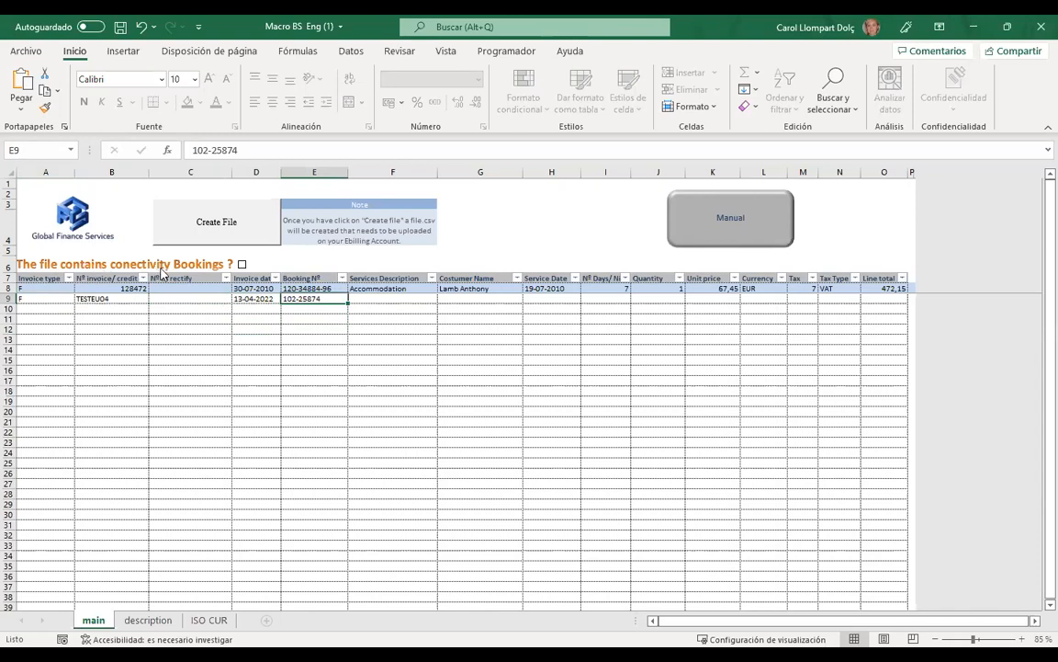
pyautogui.click(243, 265)
pyautogui.write('HYT78')
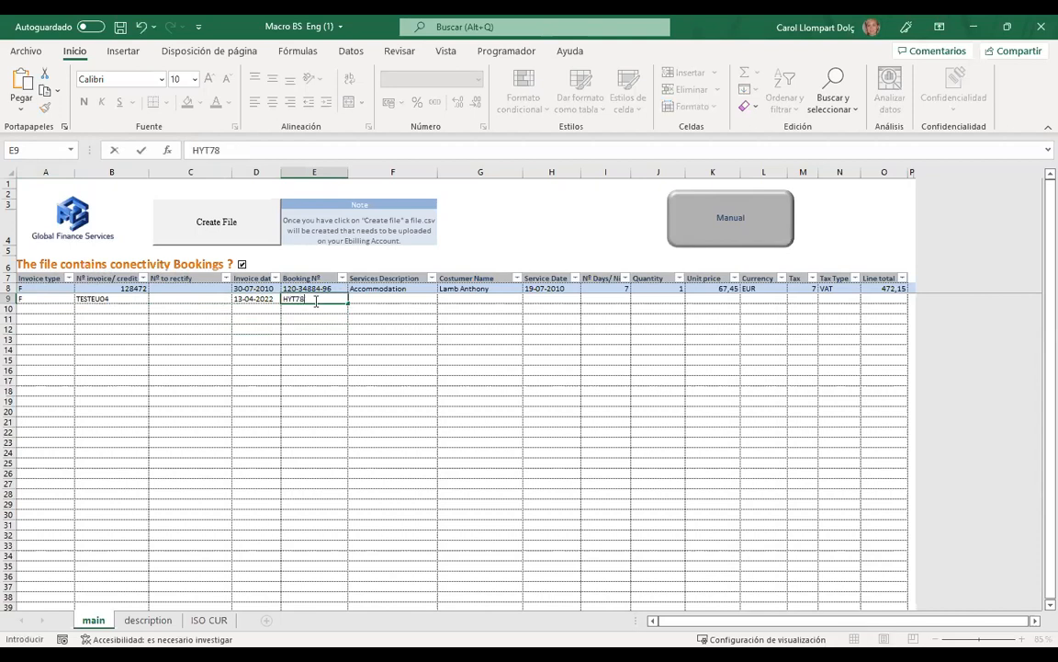
pyautogui.write('BI')
pyautogui.click(303, 317)
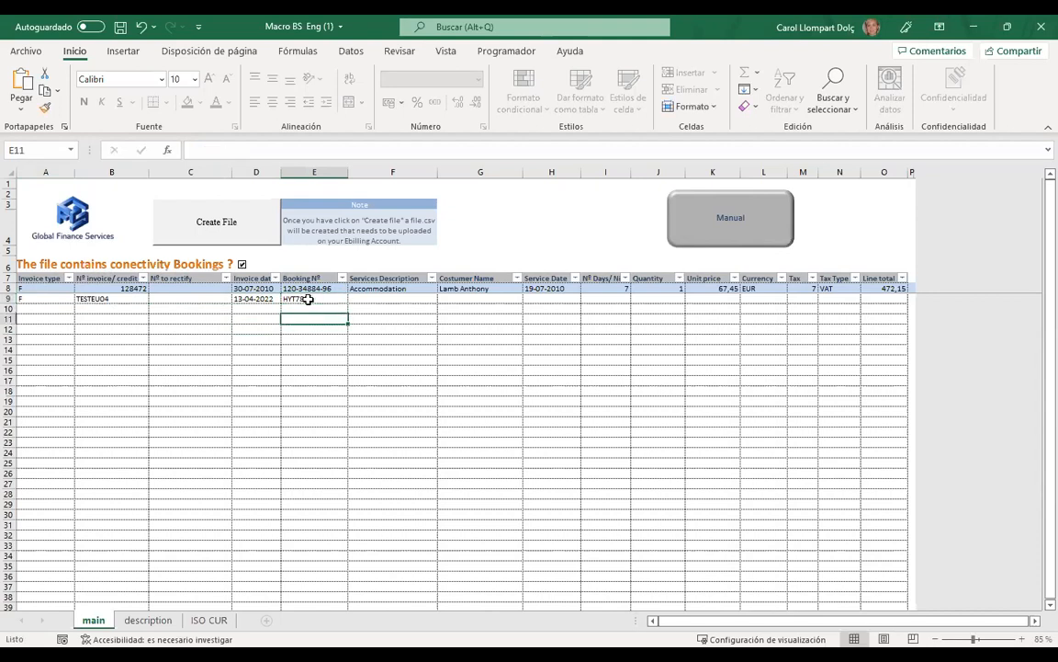
pyautogui.click(308, 300)
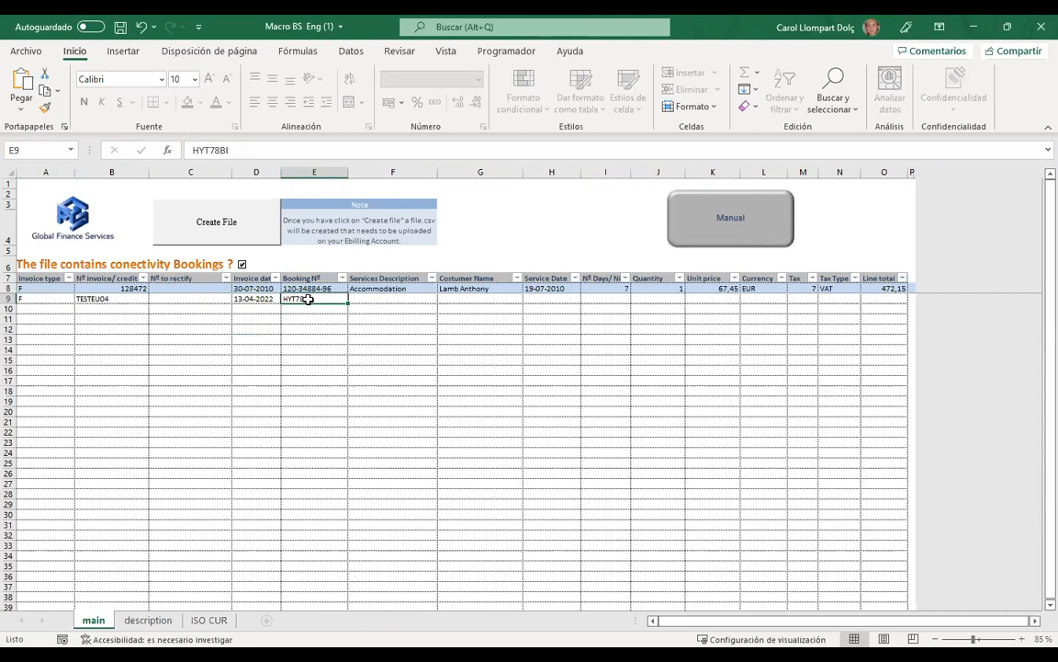
pyautogui.press('Delete')
pyautogui.click(243, 264)
pyautogui.doubleClick(298, 299)
pyautogui.write('102-8547')
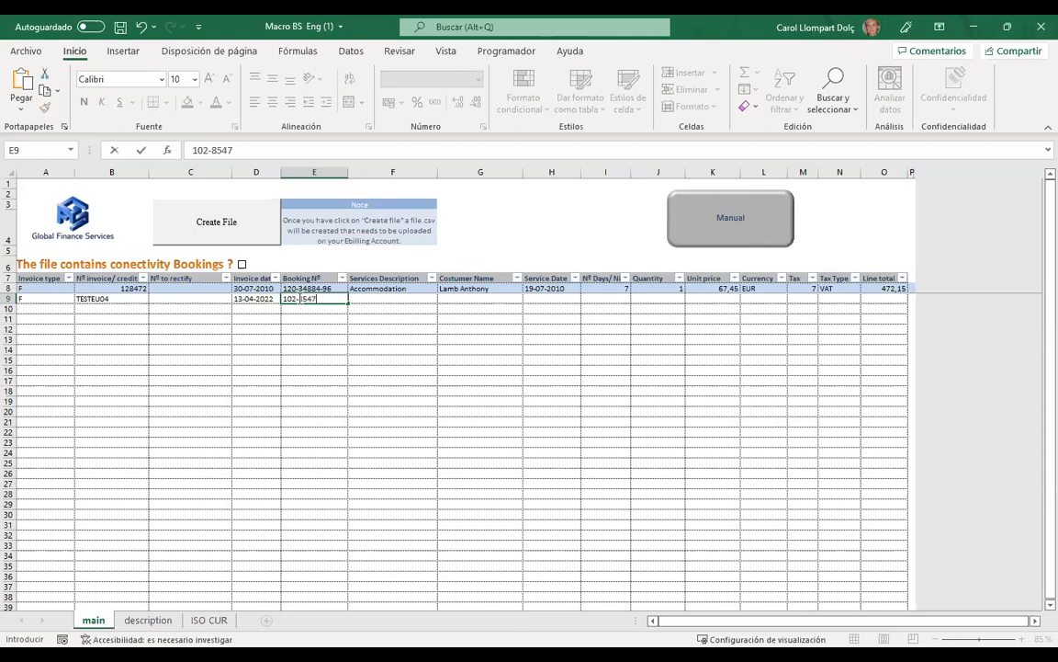
pyautogui.press('Tab')
# - Fill row 9 with service DOUBLE ROOM, customer TEST, date 01-04-2022 and 1 day
pyautogui.write('DOUBLE ROOM')
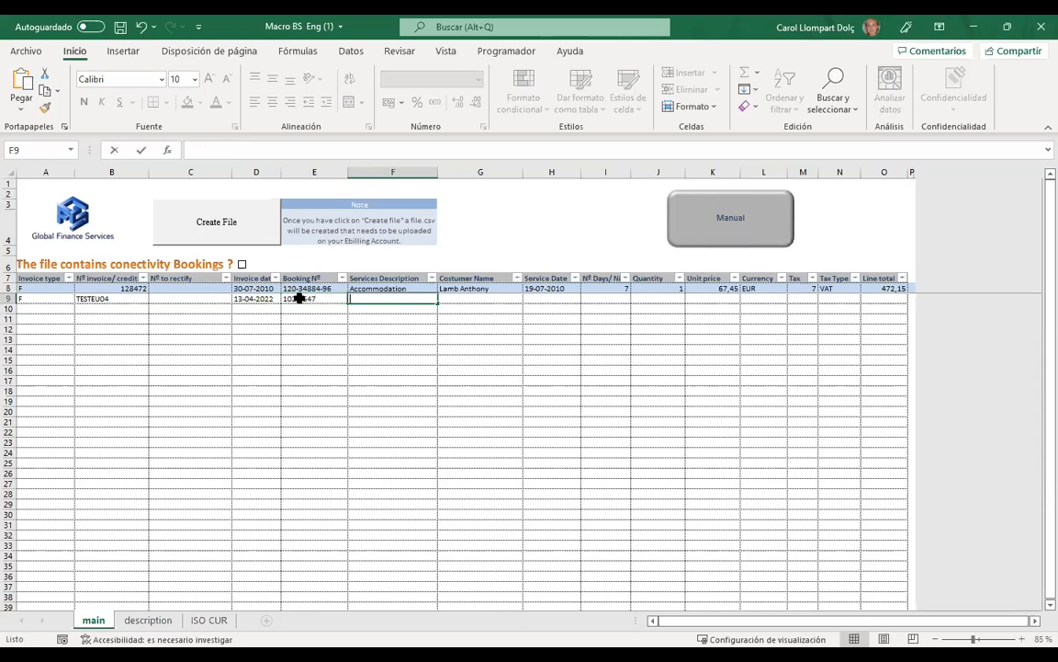
pyautogui.press('Tab')
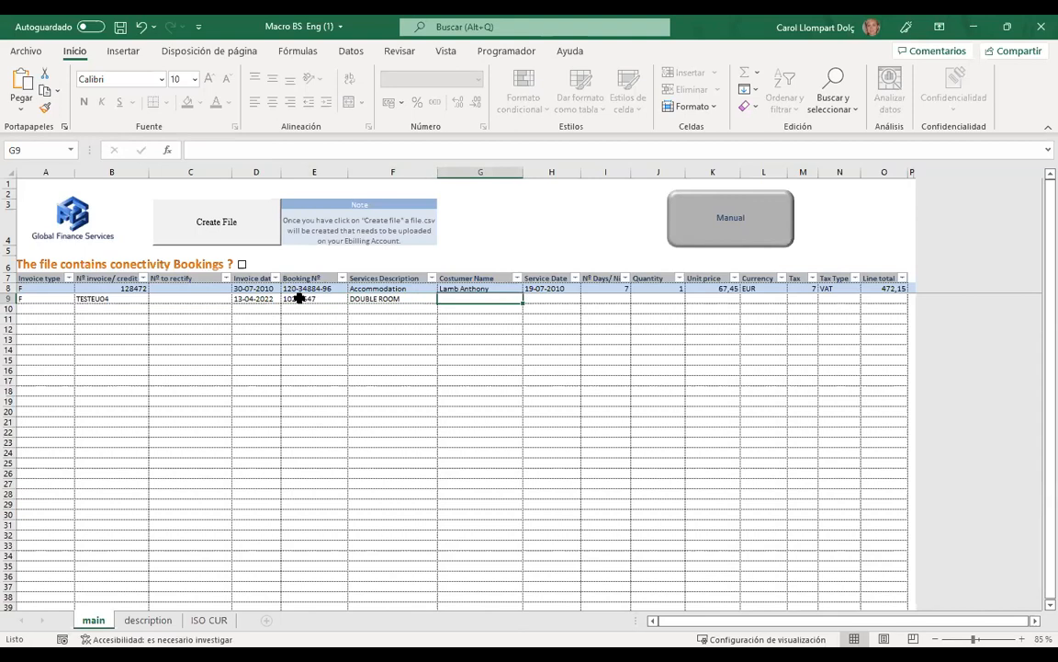
pyautogui.write('TEST')
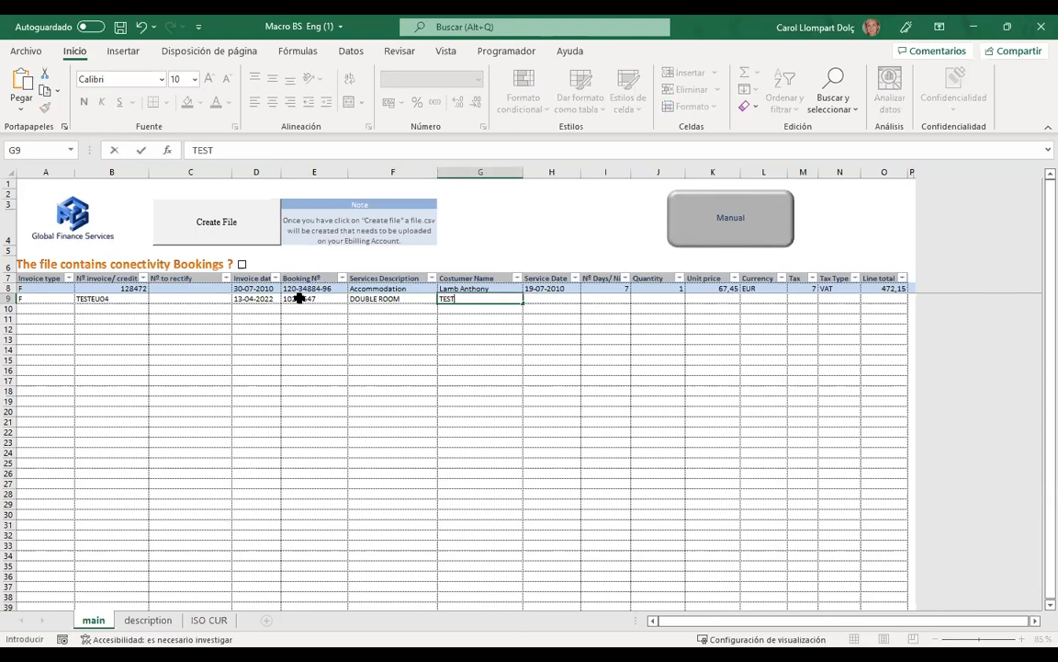
pyautogui.press('Tab')
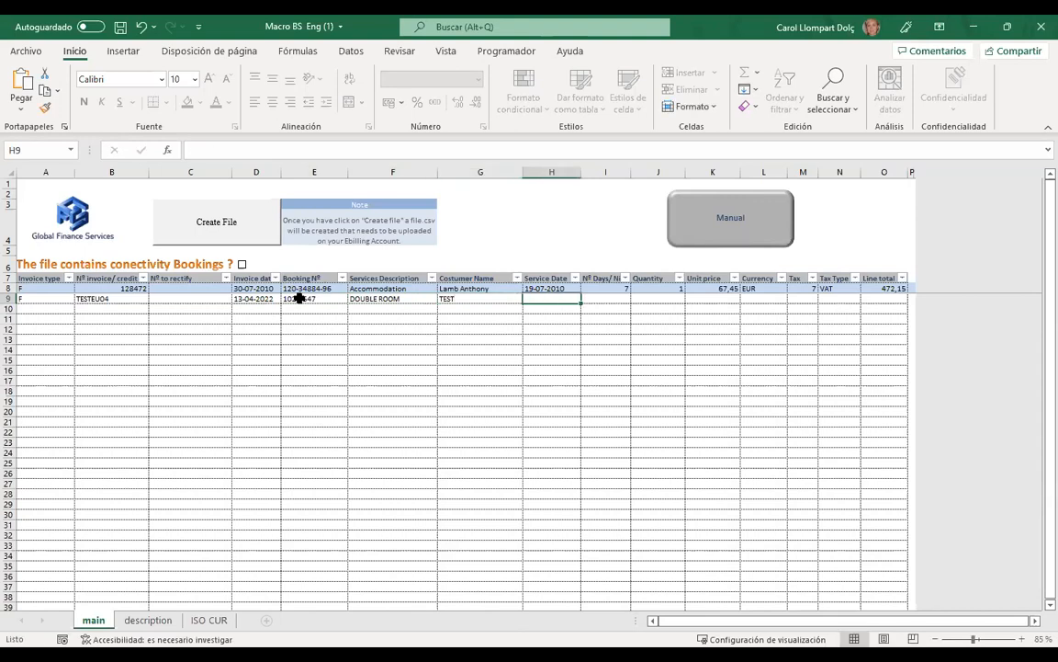
pyautogui.write('01-04-2022')
pyautogui.press('Tab')
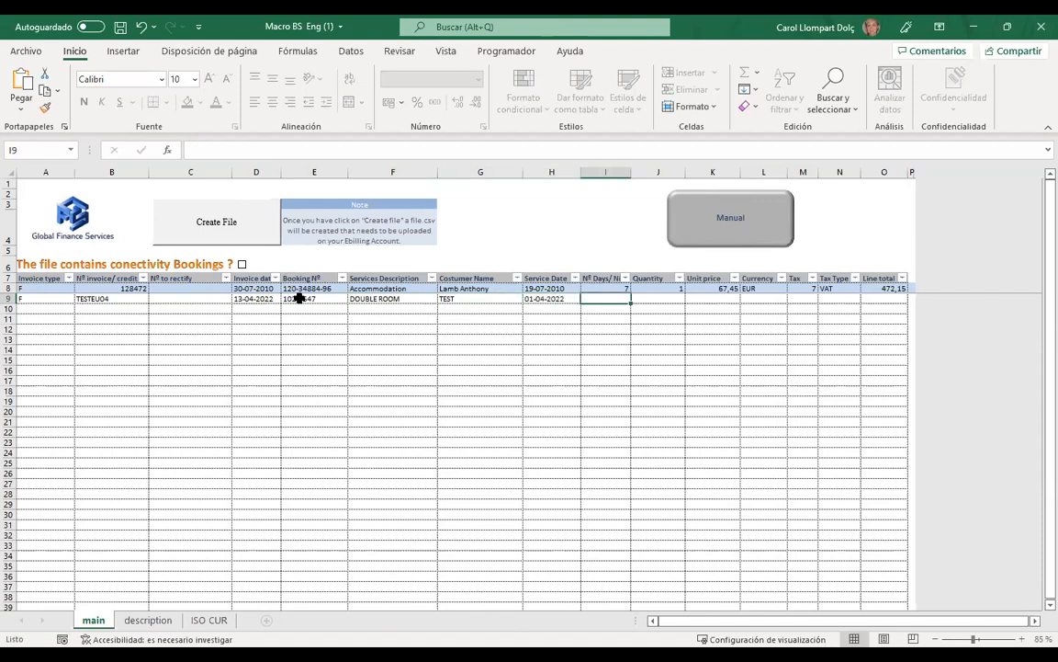
pyautogui.write('1')
pyautogui.press('Tab')
# - Add quantity 1, unit price 100, currency EUR and tax rate 7 to row 9
pyautogui.write('1')
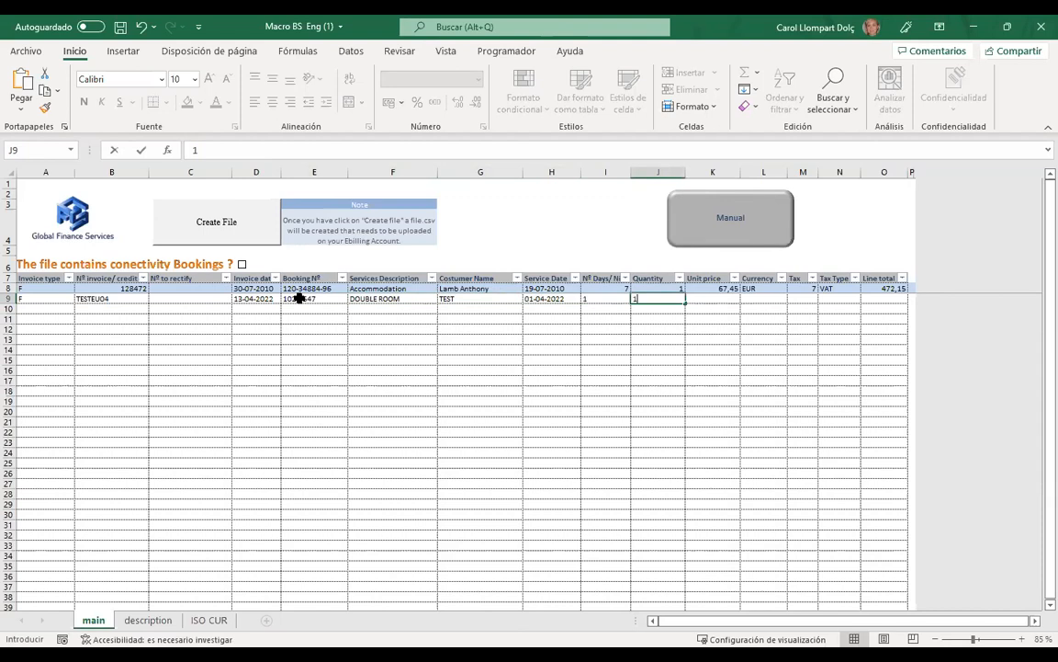
pyautogui.press('Tab')
pyautogui.write('100')
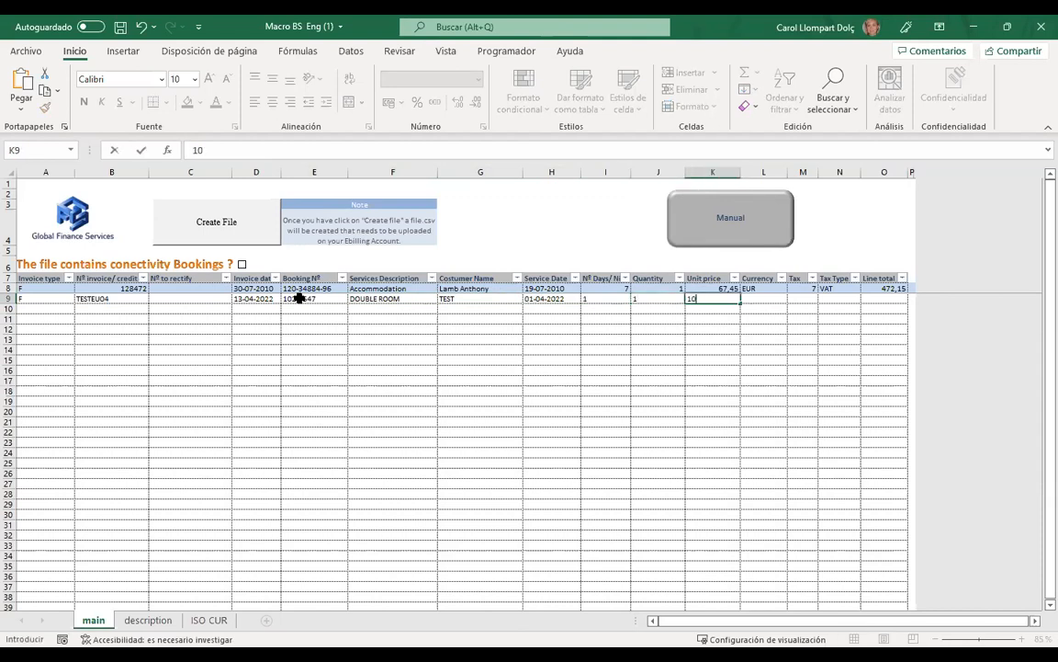
pyautogui.press('Tab')
pyautogui.write('EUR')
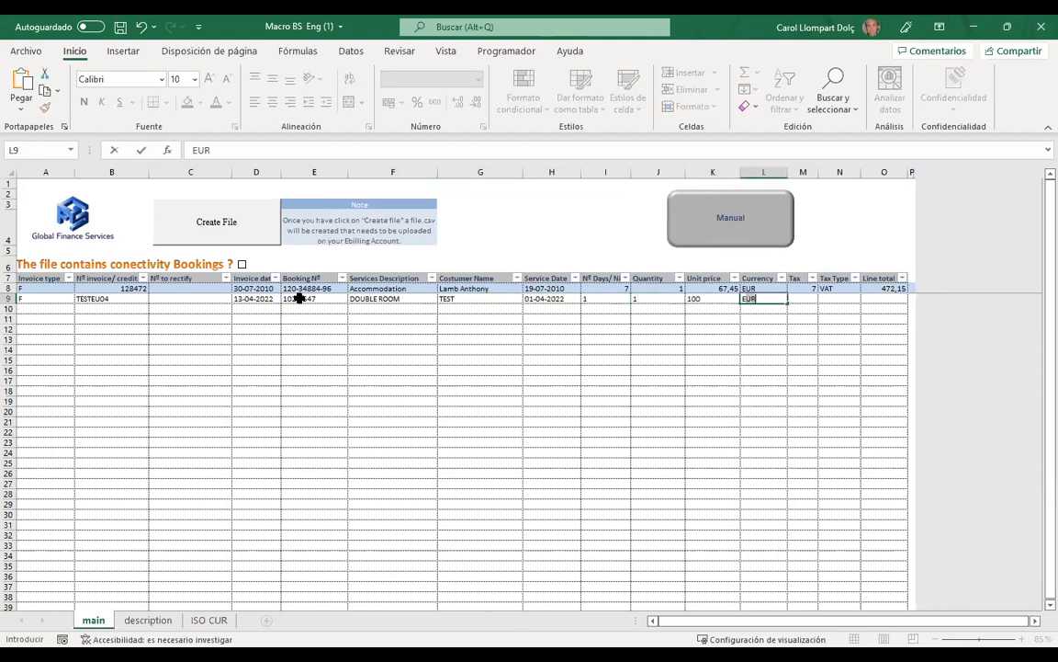
pyautogui.press('Tab')
pyautogui.write('7')
pyautogui.press('Tab')
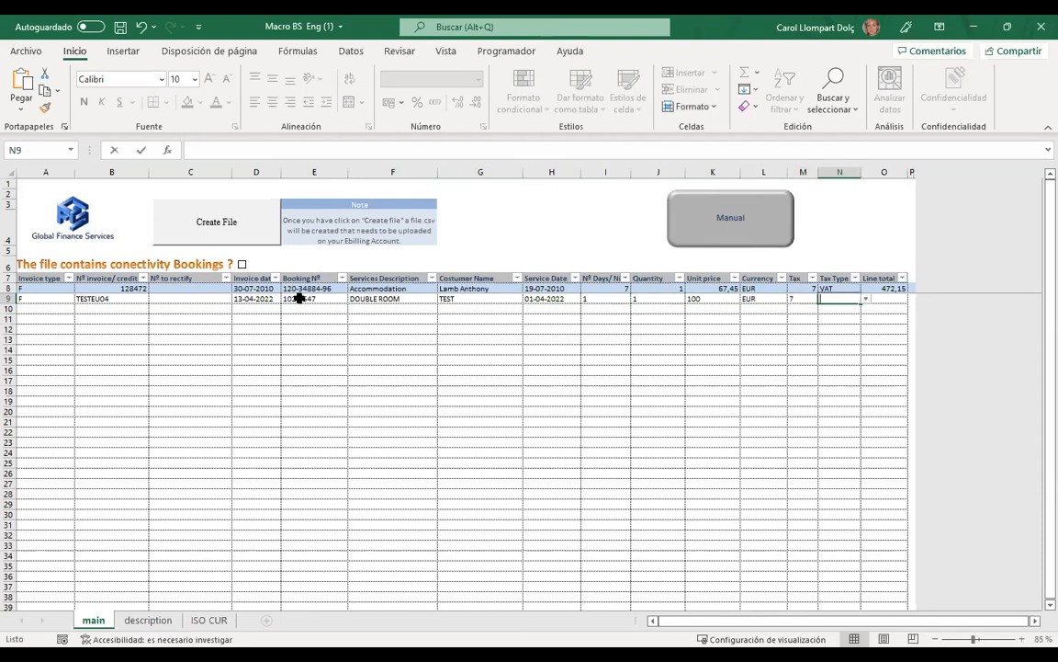
# - Set row 9's tax type to VAT, checking it against the dropdown choices
pyautogui.write('VAT')
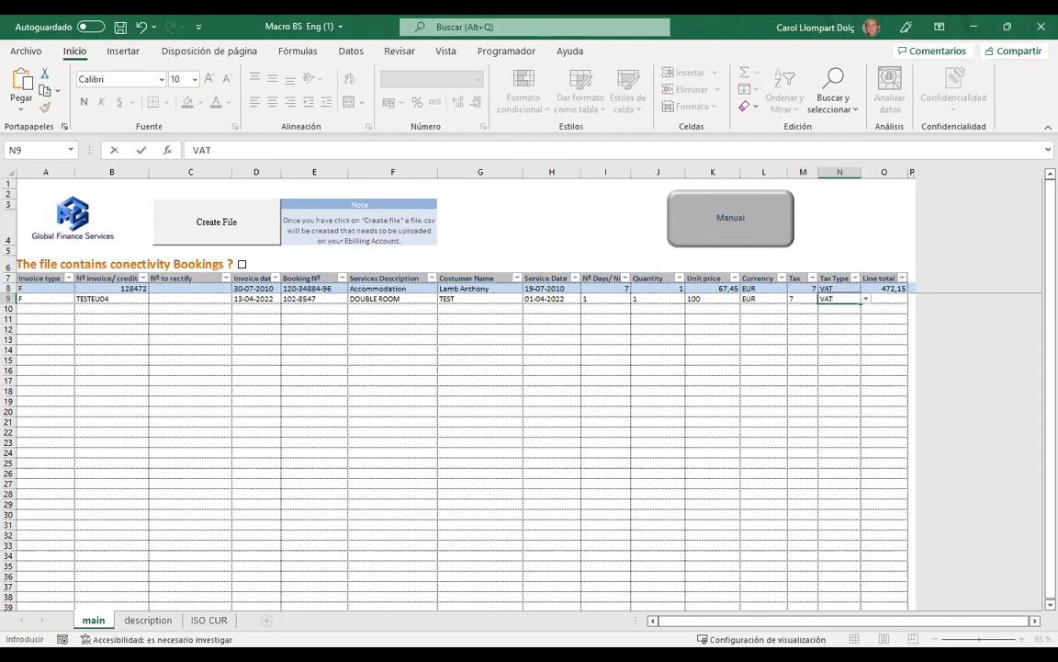
pyautogui.click(753, 351)
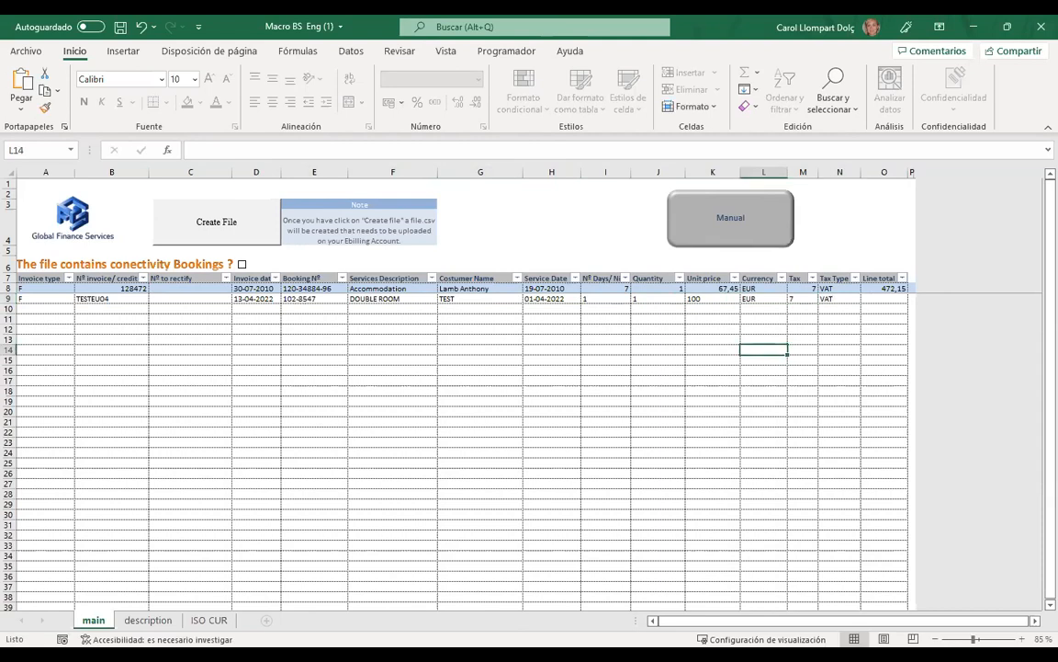
pyautogui.click(801, 300)
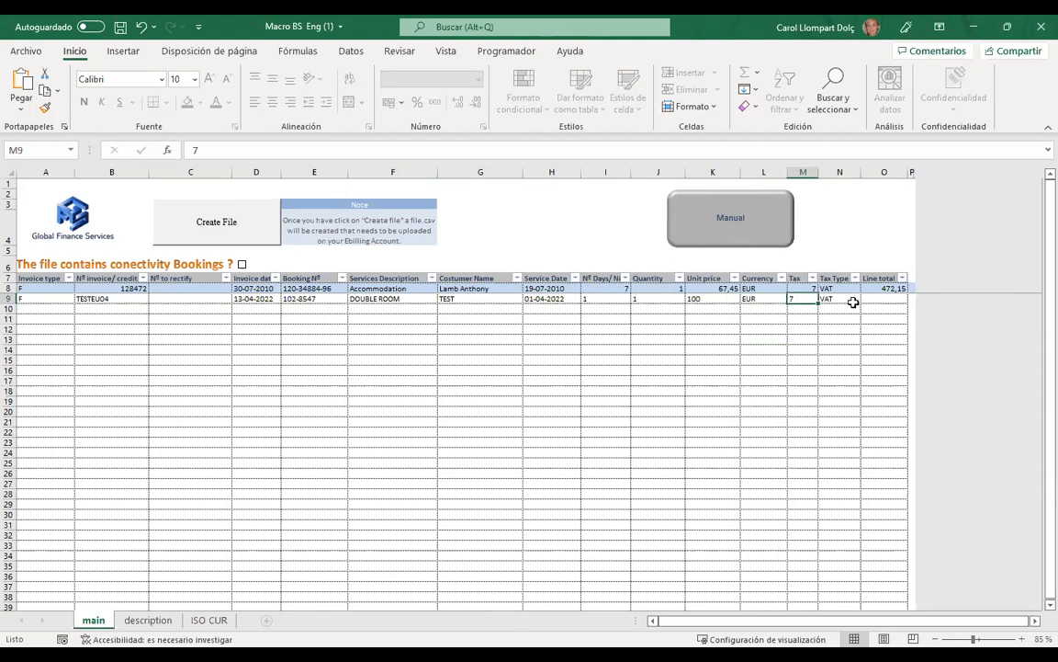
pyautogui.click(853, 302)
pyautogui.click(865, 300)
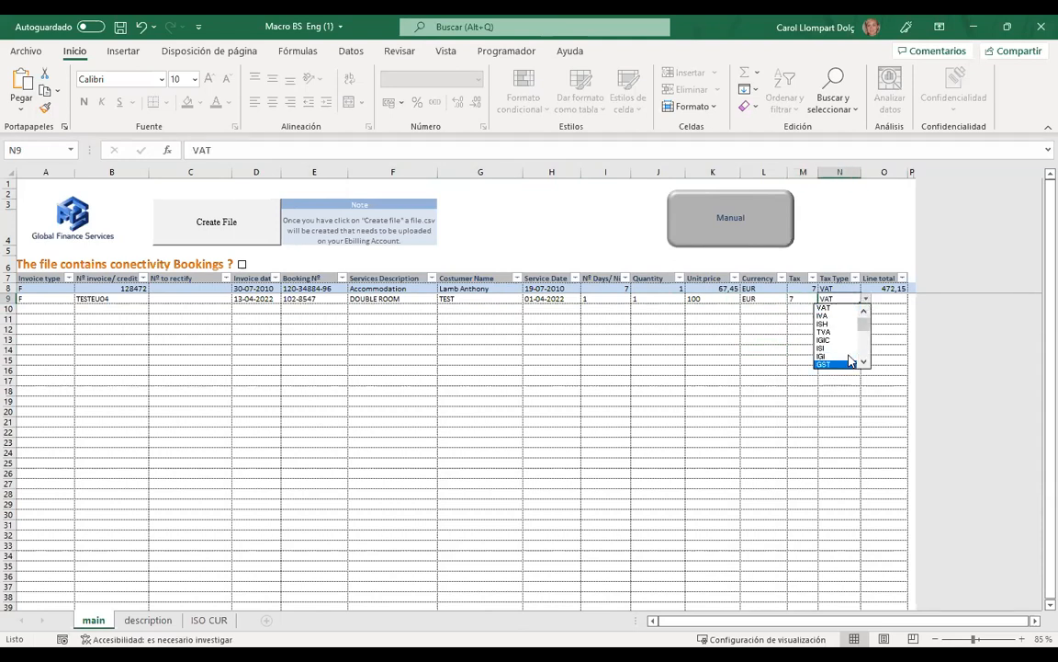
pyautogui.moveTo(862, 324); pyautogui.dragTo(861, 349)
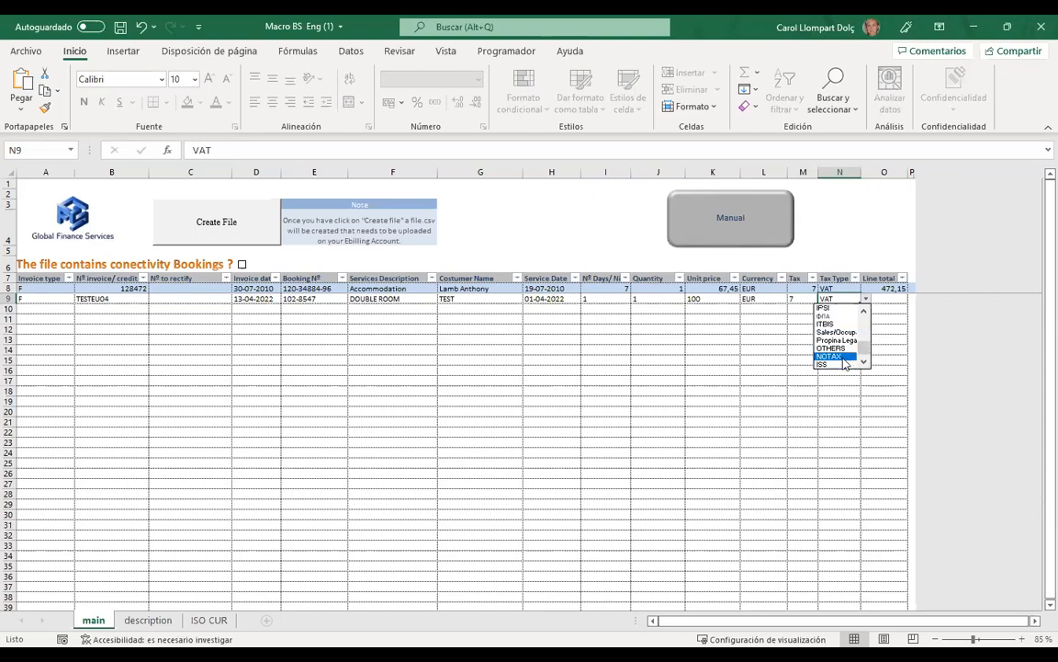
pyautogui.press('Escape')
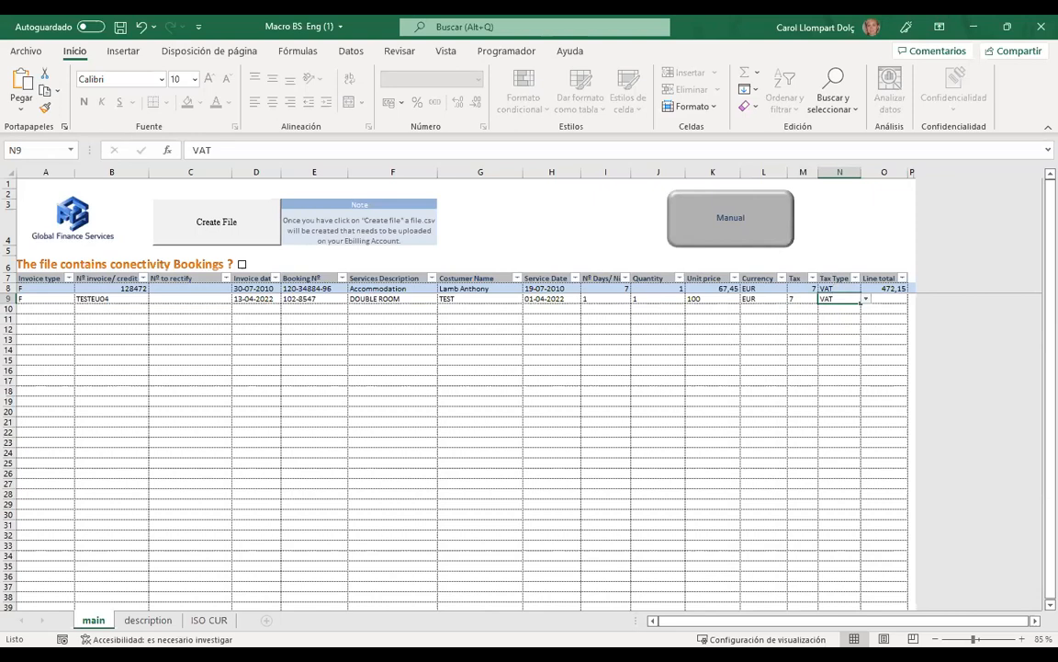
# - Enter a line total of 100 in O9
pyautogui.click(889, 300)
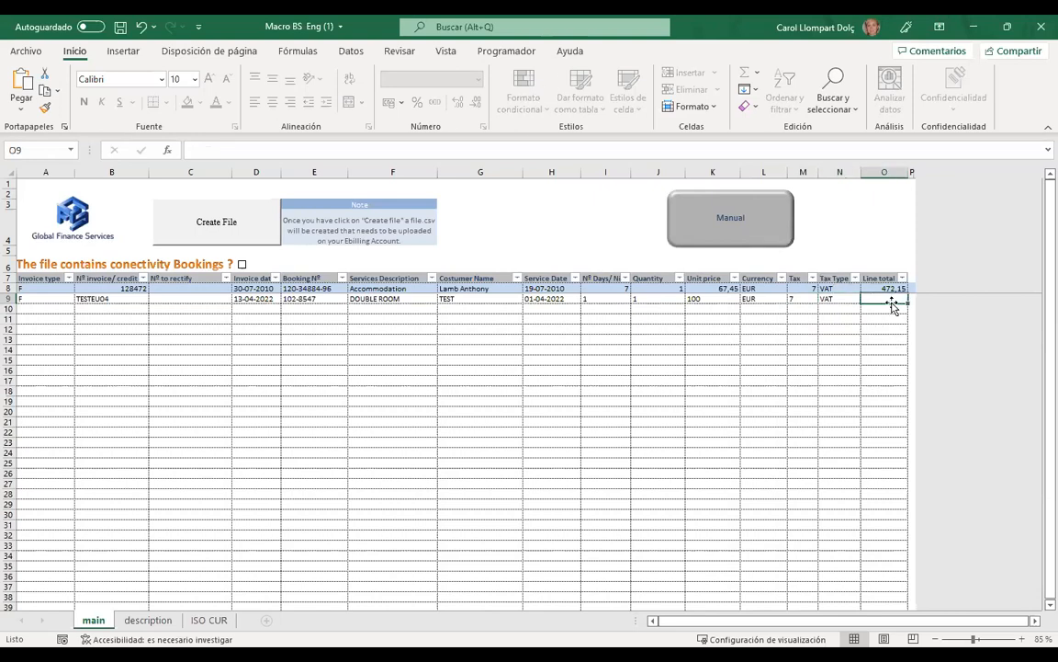
pyautogui.write('100')
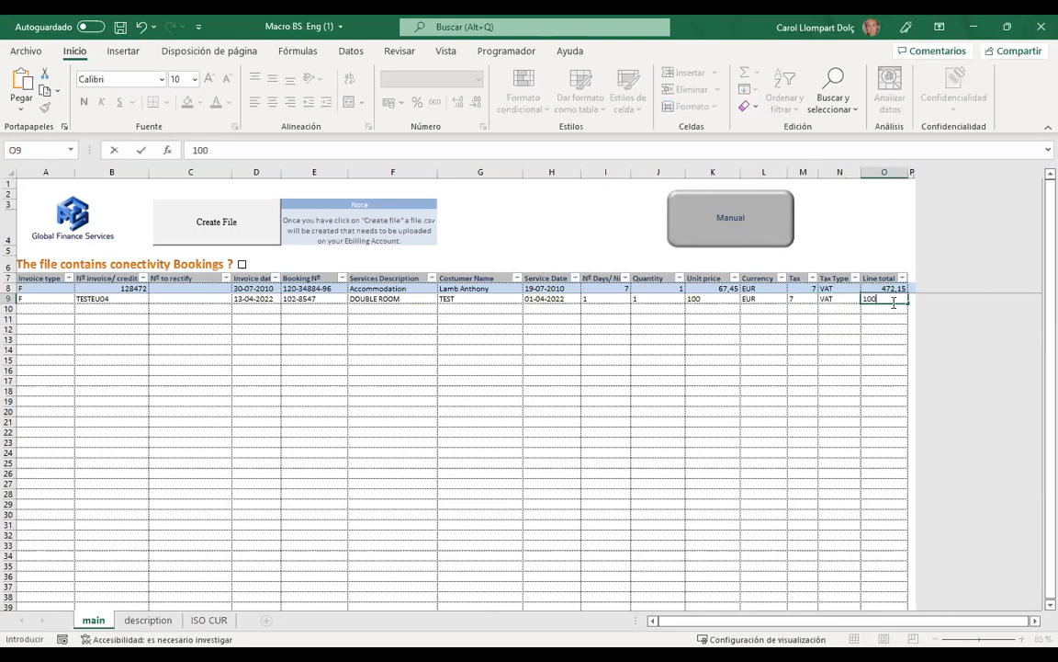
pyautogui.click(784, 364)
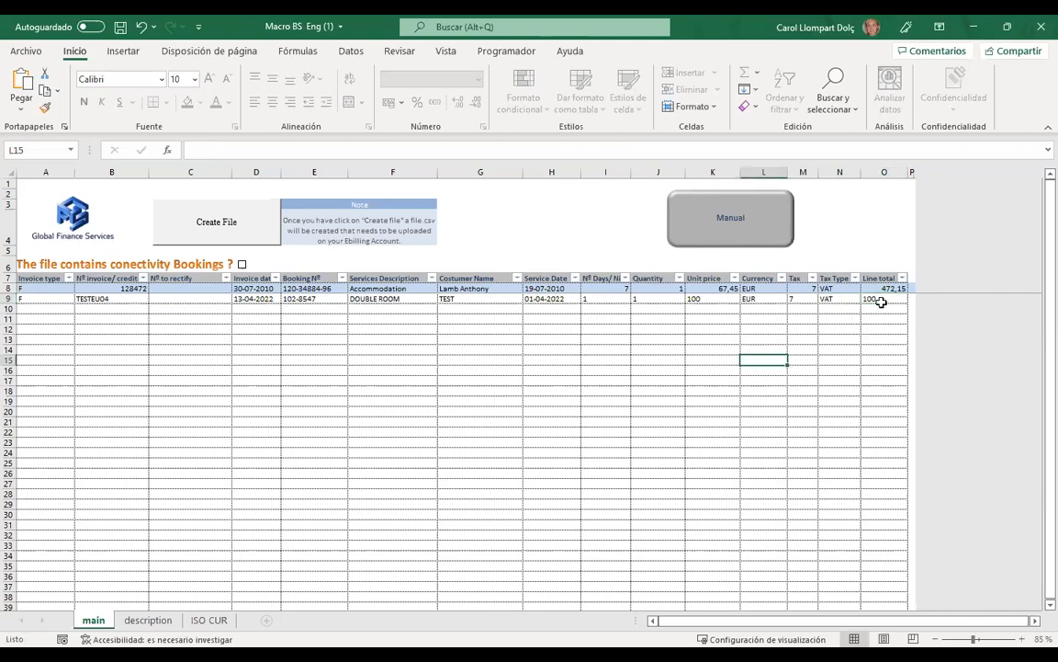
pyautogui.click(880, 301)
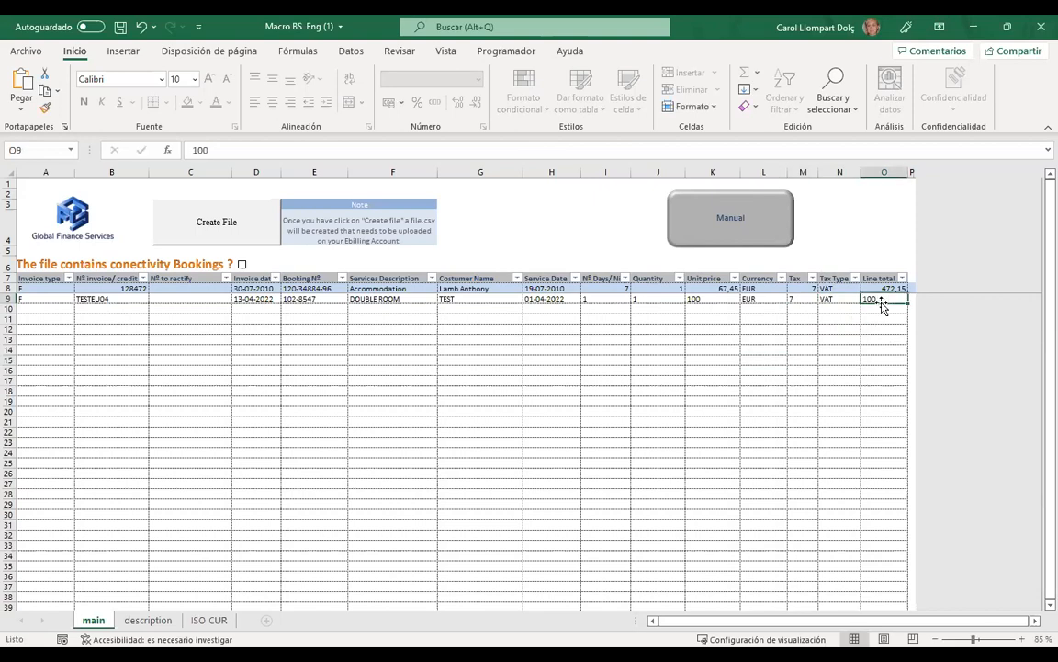
pyautogui.click(801, 350)
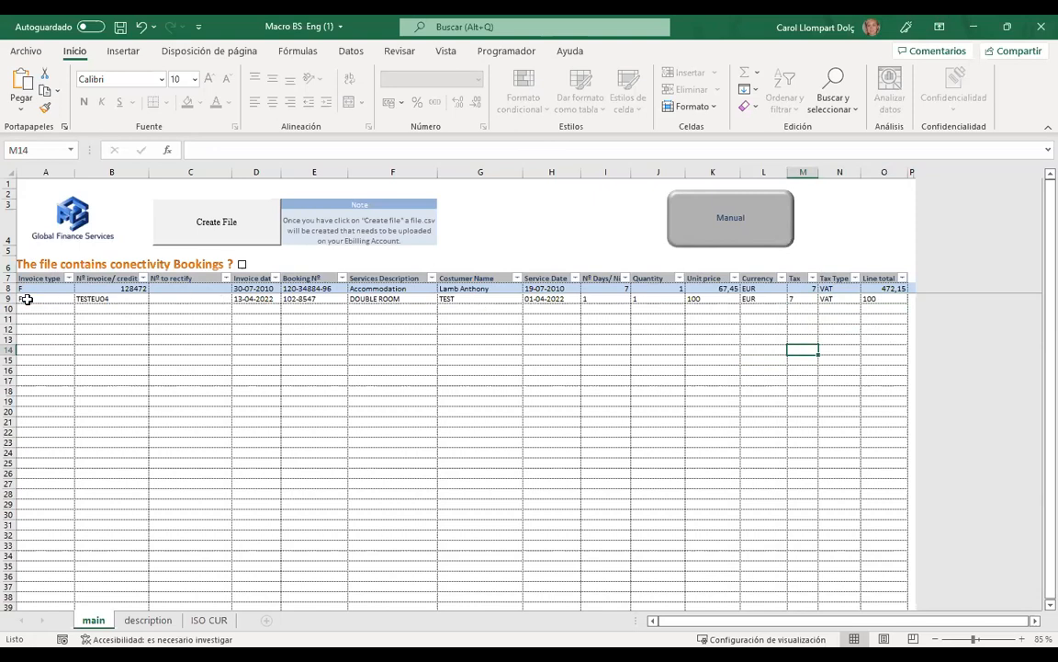
pyautogui.click(318, 299)
pyautogui.click(315, 319)
pyautogui.click(312, 328)
pyautogui.click(470, 299)
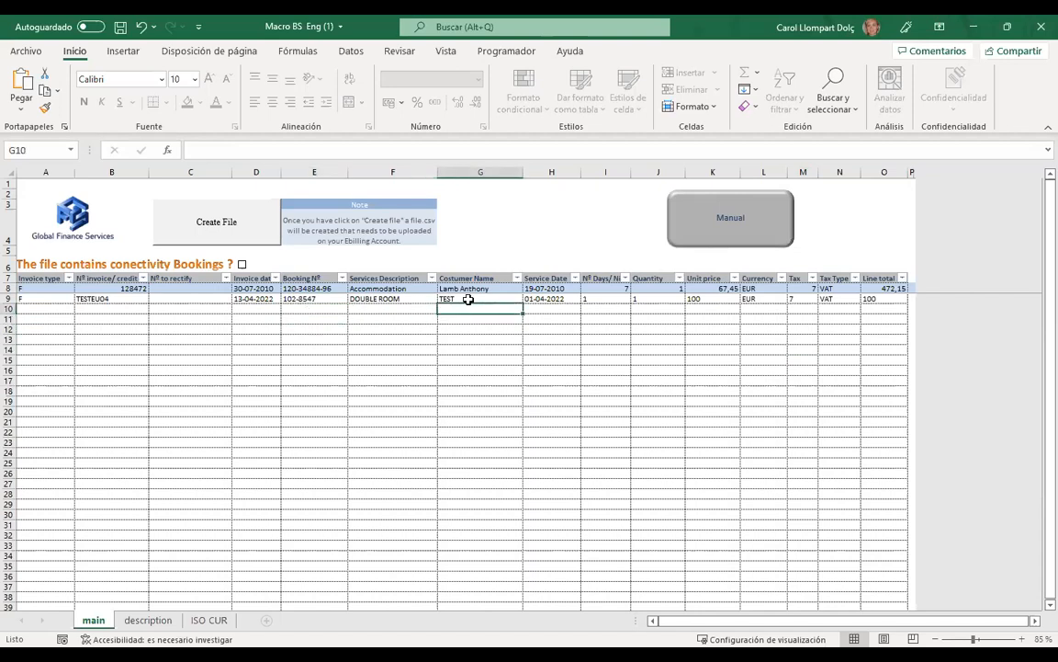
pyautogui.click(559, 299)
pyautogui.click(558, 309)
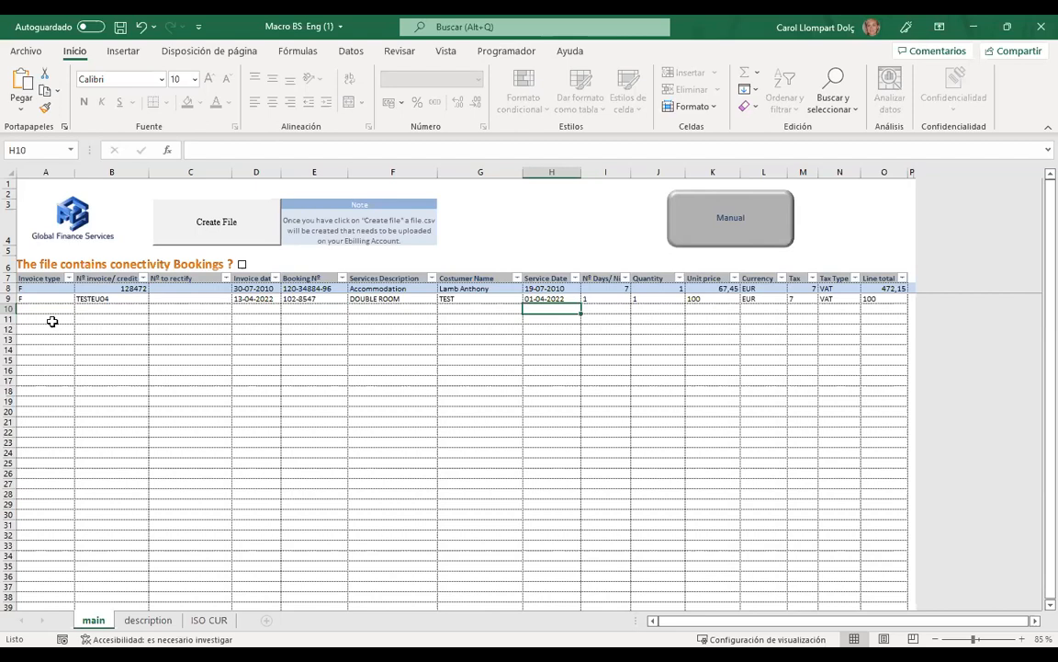
pyautogui.click(265, 379)
pyautogui.click(125, 322)
pyautogui.click(103, 308)
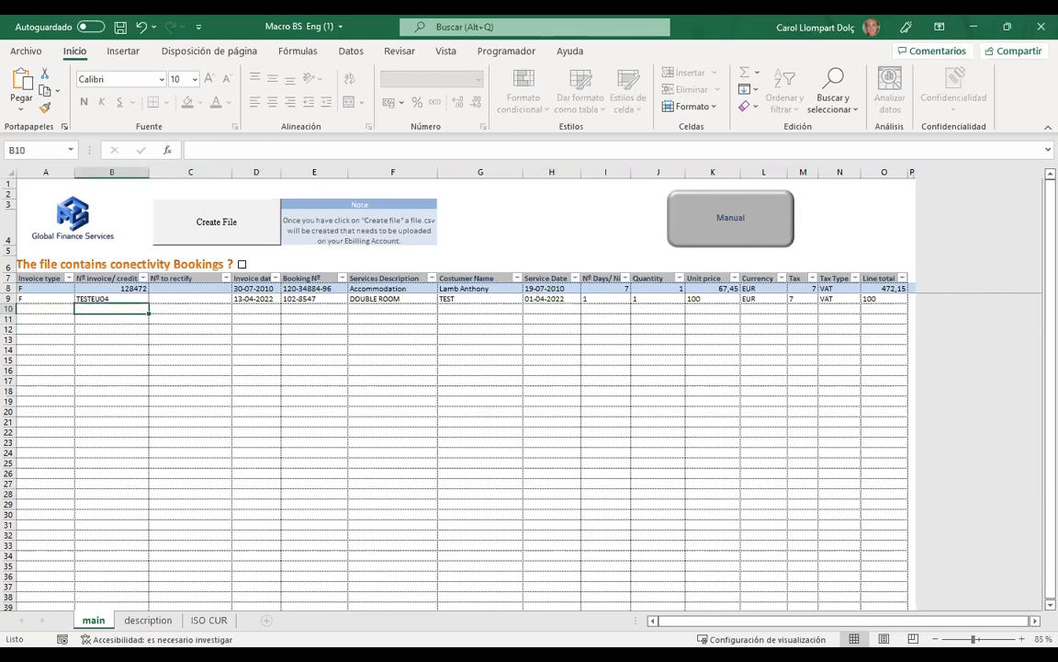
pyautogui.hotkey('alt', 'Tab')
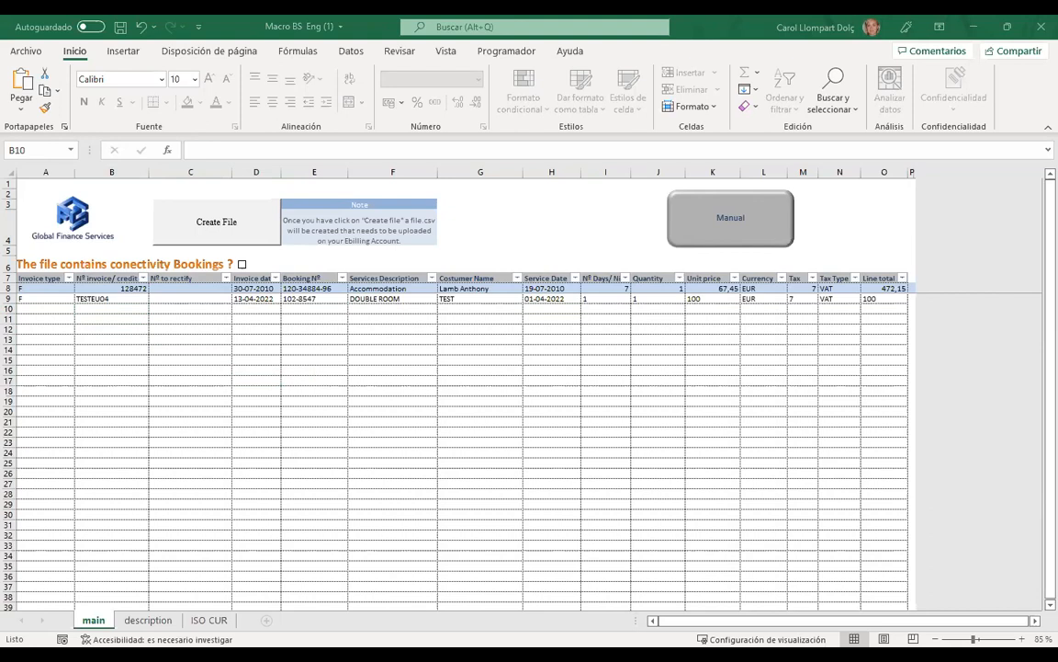
pyautogui.click(53, 300)
pyautogui.click(49, 307)
pyautogui.click(49, 300)
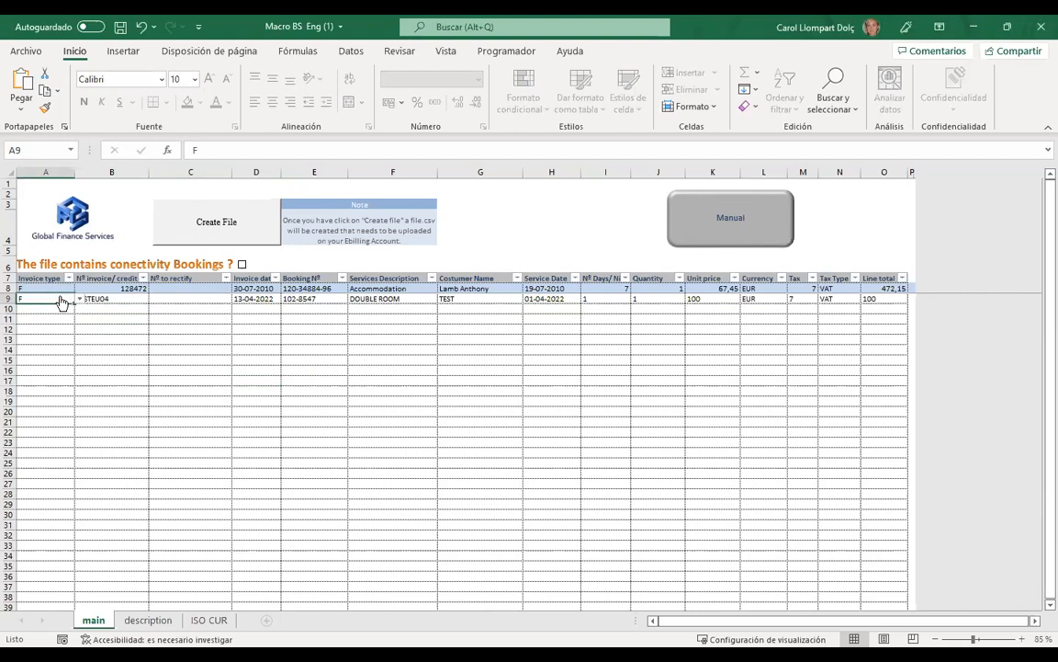
pyautogui.click(77, 300)
pyautogui.click(54, 310)
pyautogui.click(110, 357)
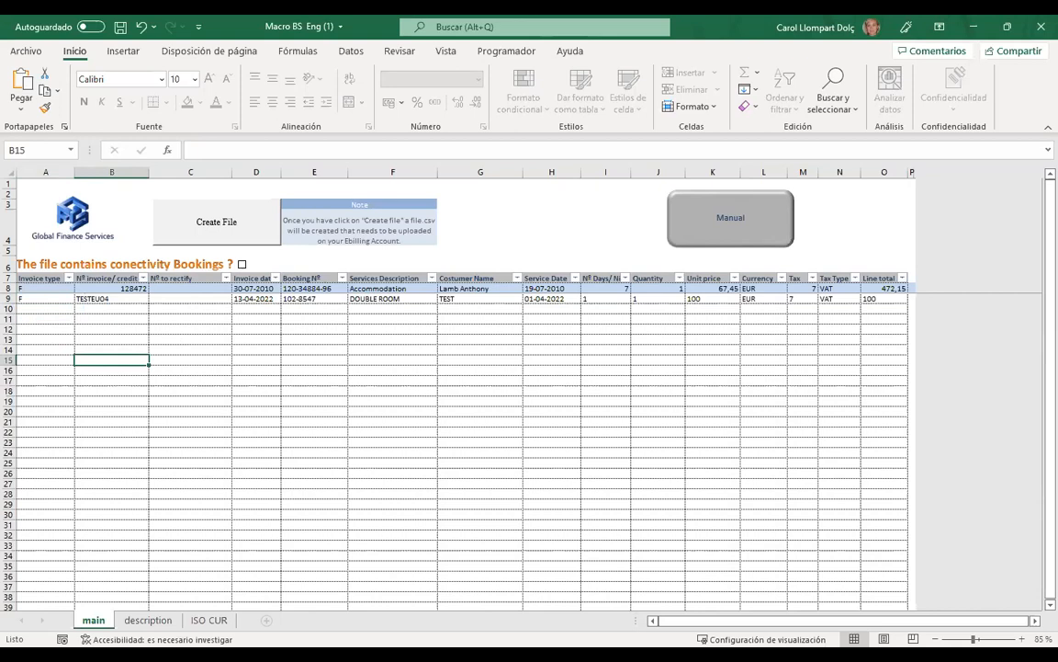
pyautogui.click(533, 310)
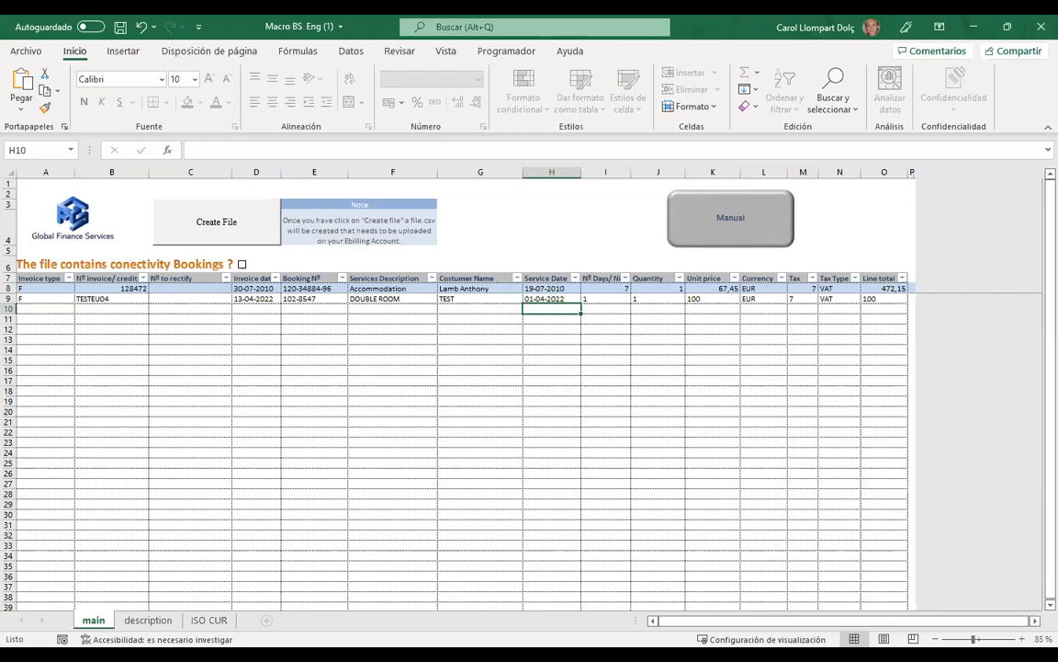
# - Enter F as the invoice type in A10, then undo that entry
pyautogui.click(180, 374)
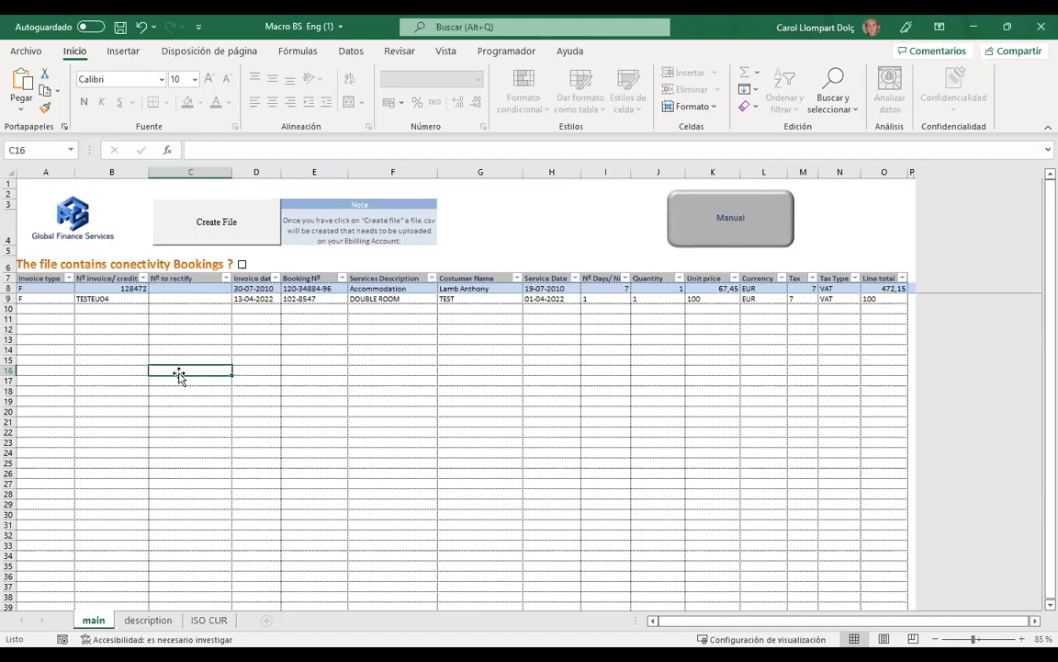
pyautogui.moveTo(179, 372); pyautogui.dragTo(171, 316)
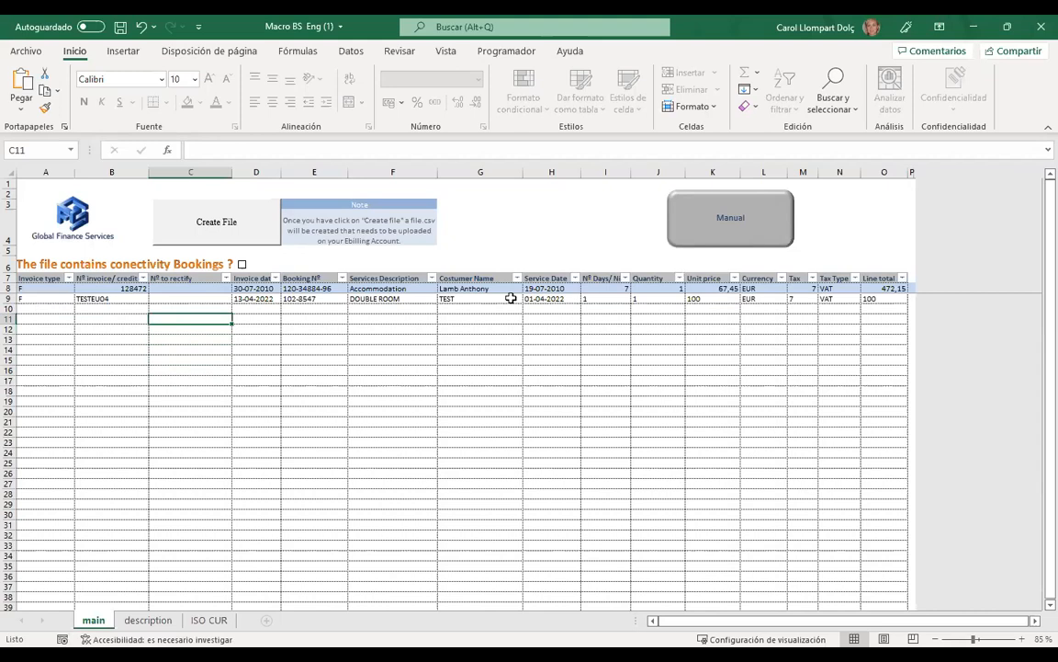
pyautogui.click(48, 312)
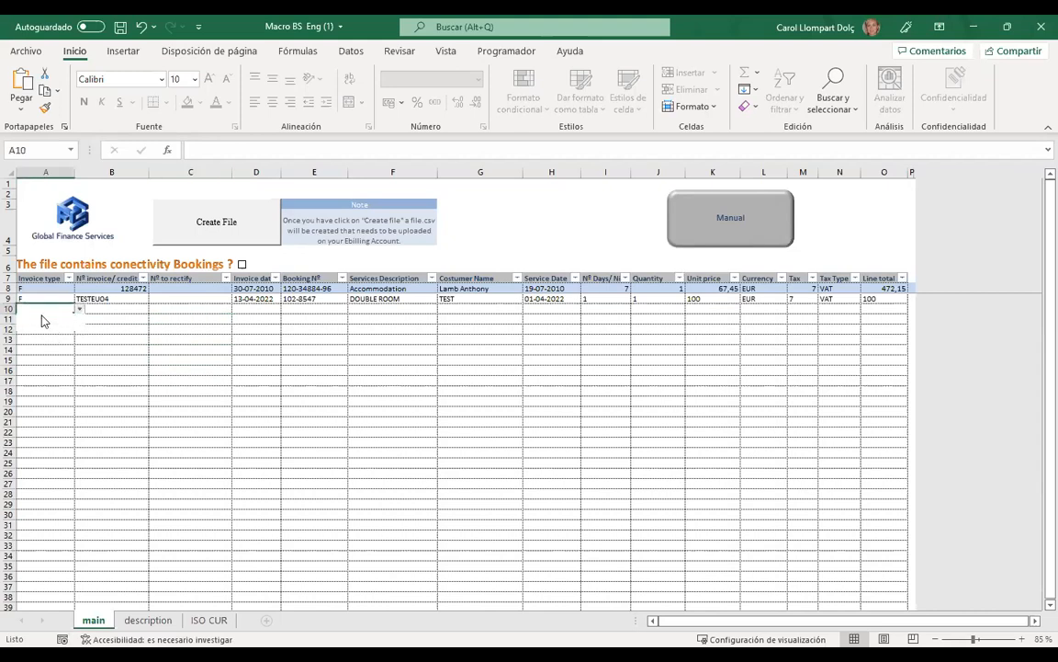
pyautogui.write('F')
pyautogui.press('Tab')
pyautogui.hotkey('ctrl', 'z')
# - Run Create File, save to the Desktop, and begin adjusting the suggested file name
pyautogui.click(212, 239)
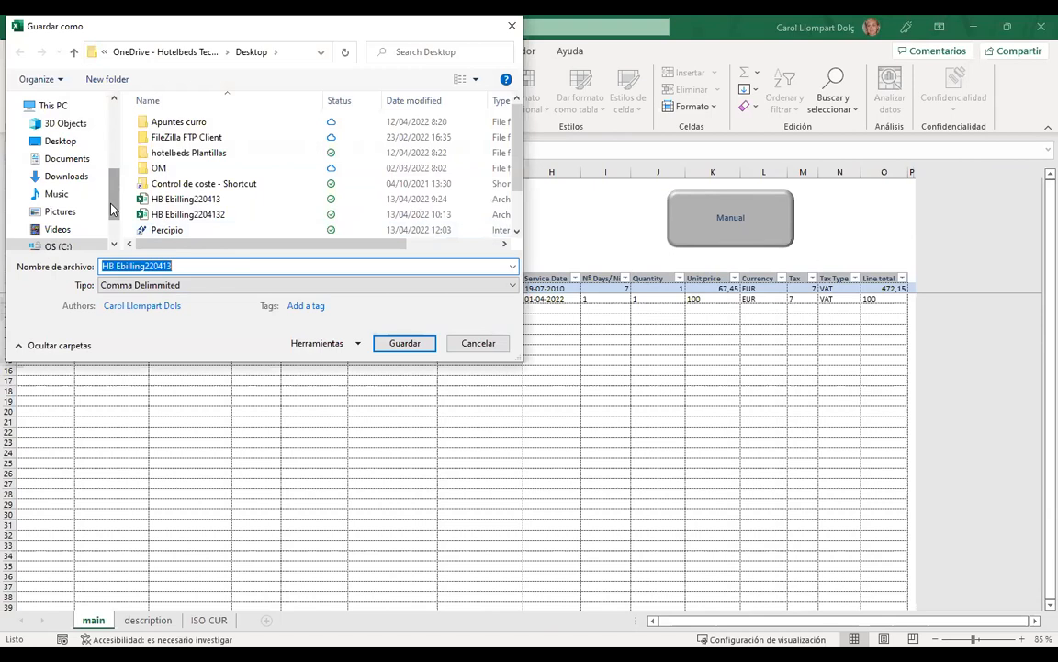
pyautogui.click(64, 147)
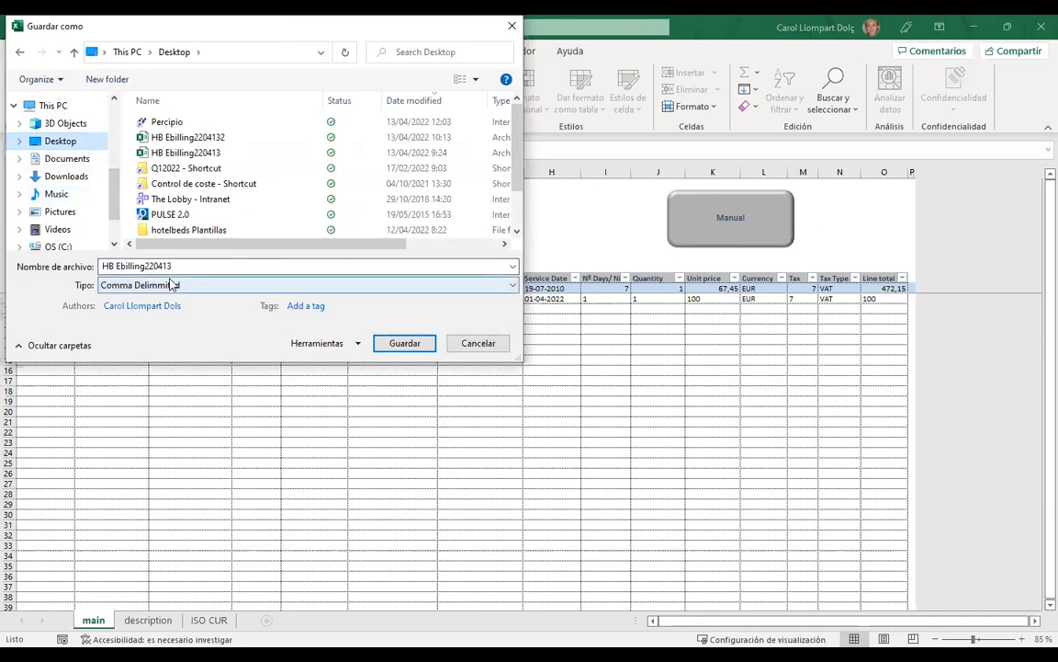
pyautogui.click(179, 266)
pyautogui.click(181, 265)
pyautogui.write('04')
pyautogui.press('BackSpace')
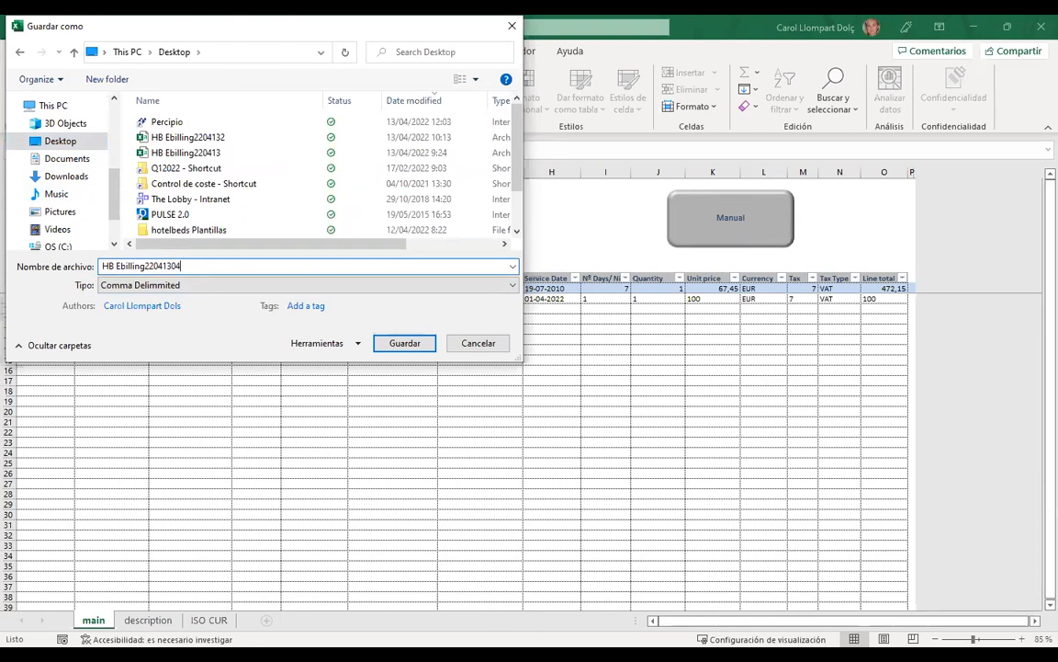
pyautogui.press('BackSpace')
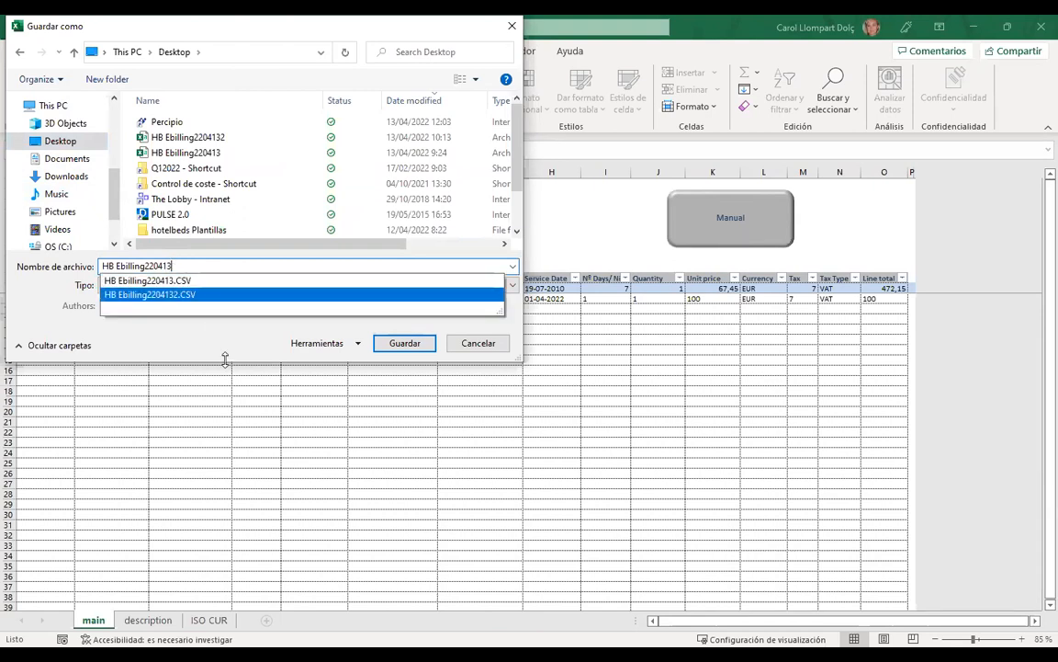
# - Name the file HB Ebilling22041304 and save it as comma-delimited
pyautogui.click(266, 344)
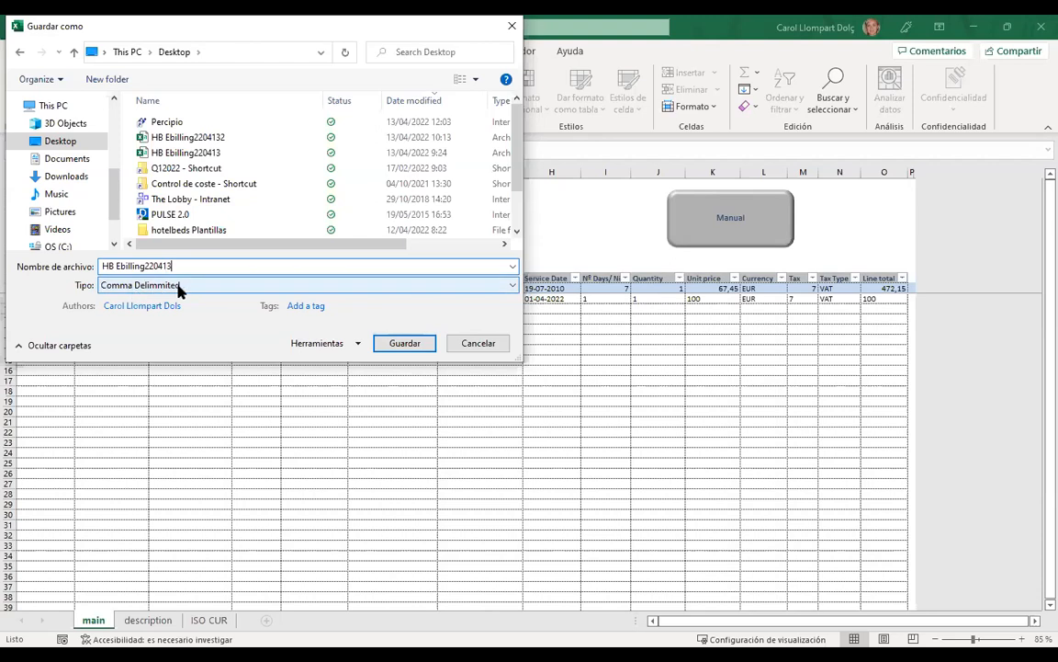
pyautogui.click(106, 266)
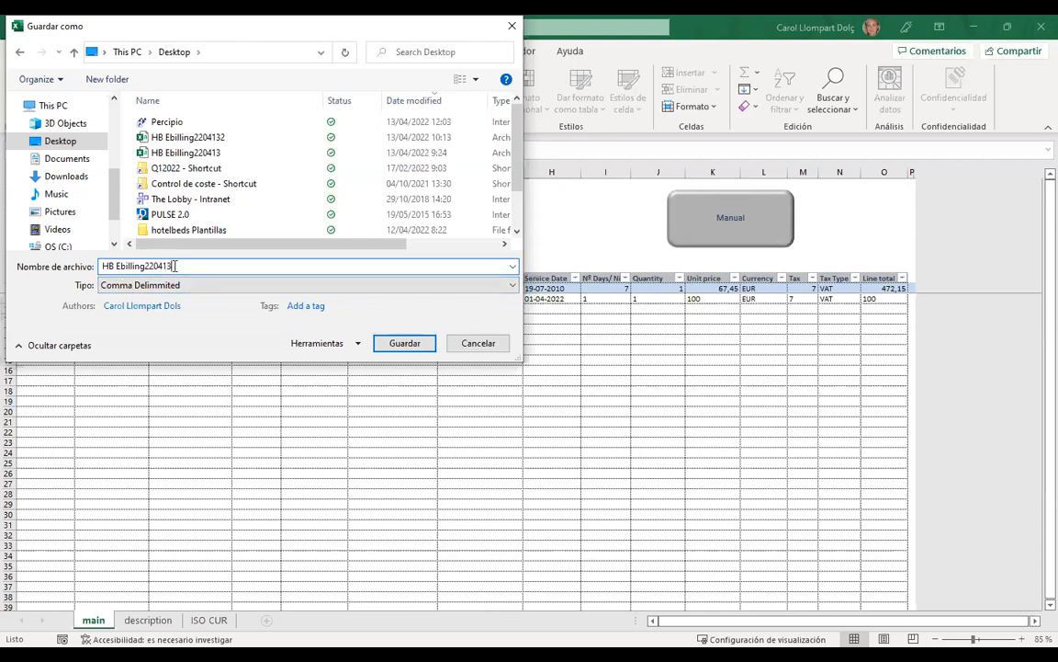
pyautogui.moveTo(176, 266); pyautogui.dragTo(95, 265)
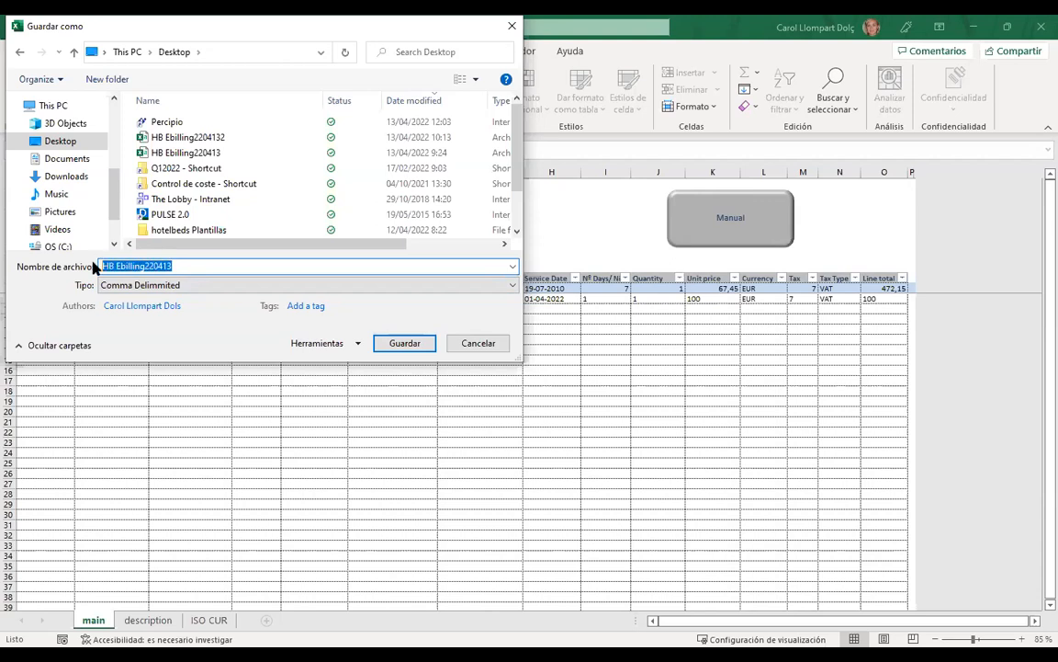
pyautogui.click(195, 264)
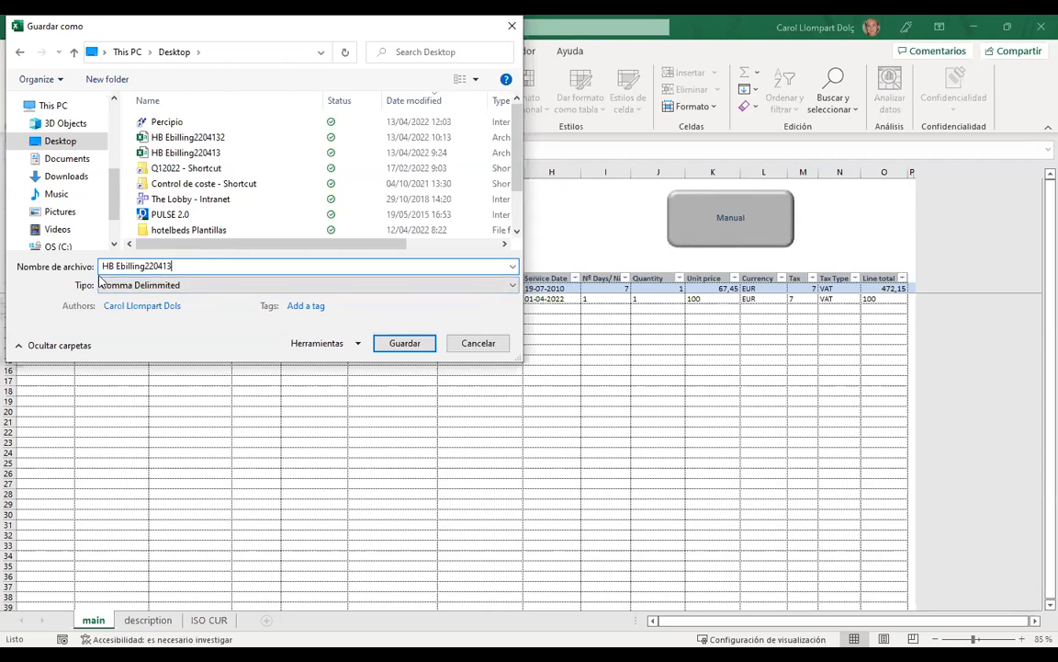
pyautogui.moveTo(173, 265); pyautogui.dragTo(147, 266)
pyautogui.click(185, 267)
pyautogui.write('04')
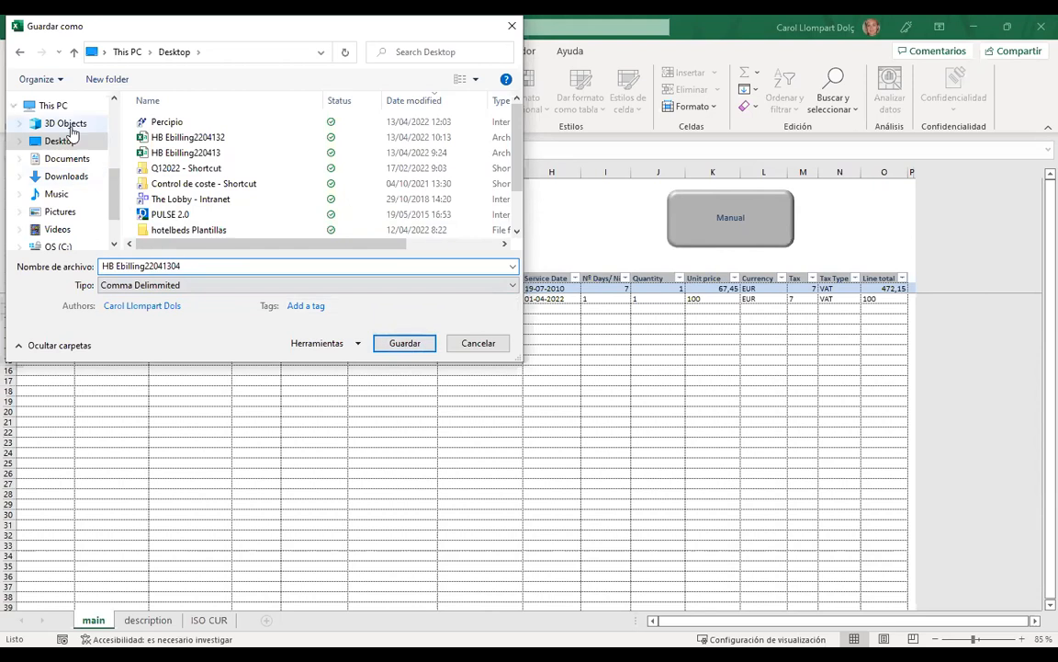
pyautogui.click(404, 345)
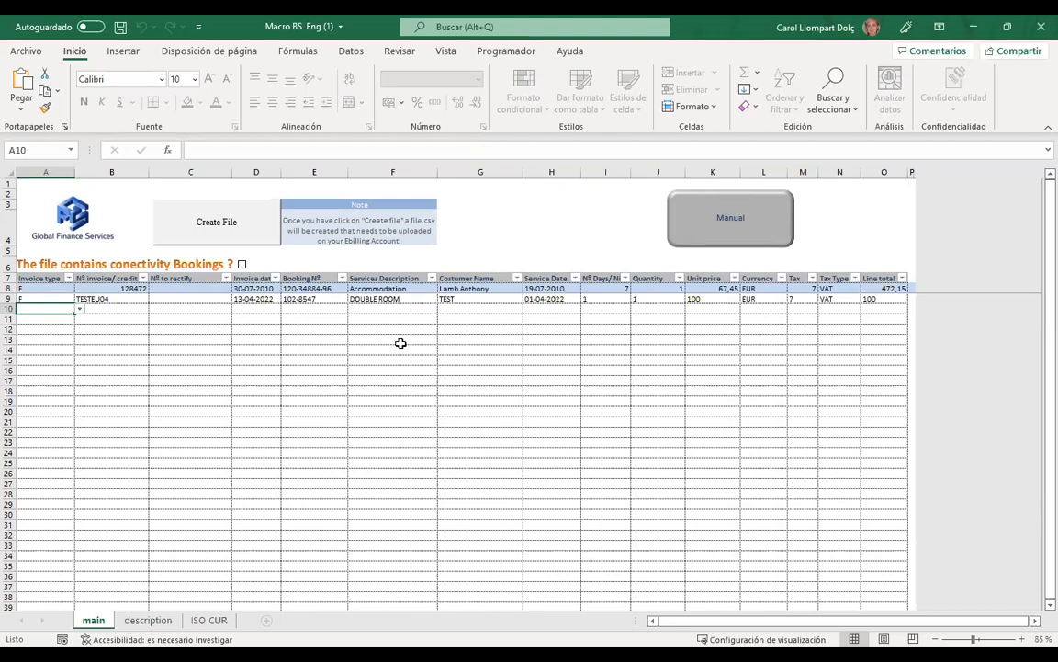
# - Edit cell O9 so the second booking's line total reads 10 instead of 100
pyautogui.click(885, 299)
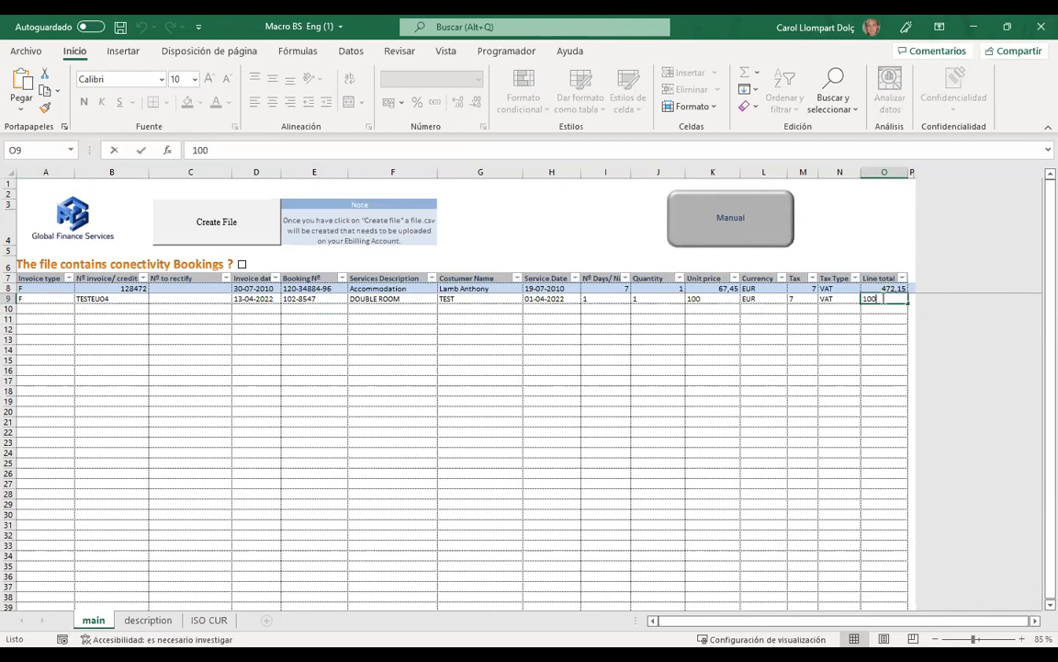
pyautogui.press('F2')
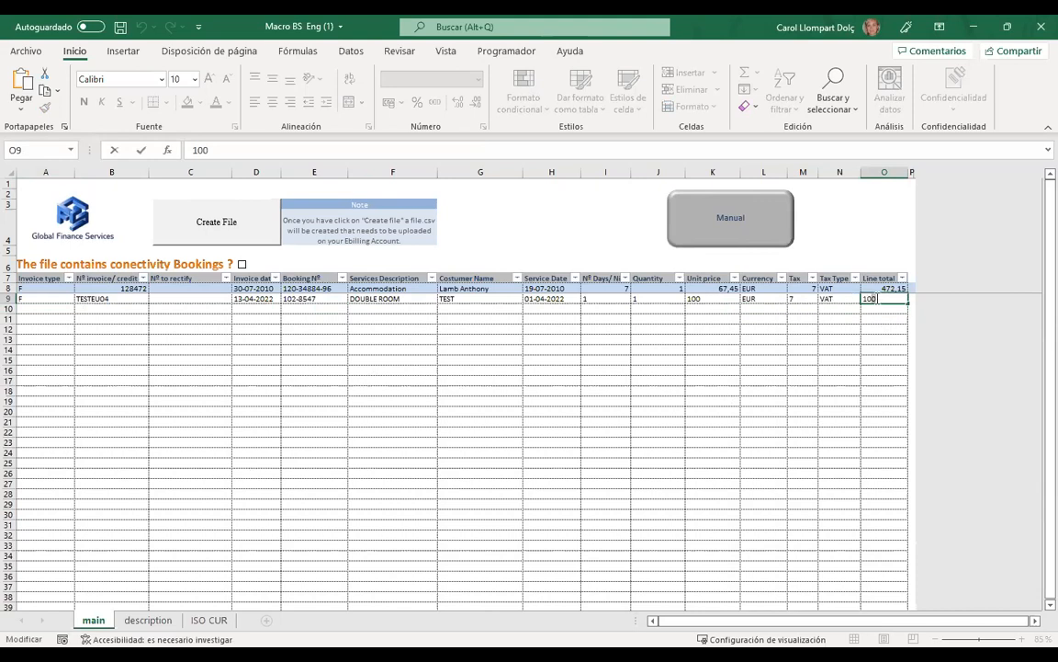
pyautogui.press('BackSpace')
pyautogui.press('BackSpace')
pyautogui.write('1')
pyautogui.press('BackSpace')
pyautogui.write('0')
pyautogui.click(868, 315)
pyautogui.click(872, 308)
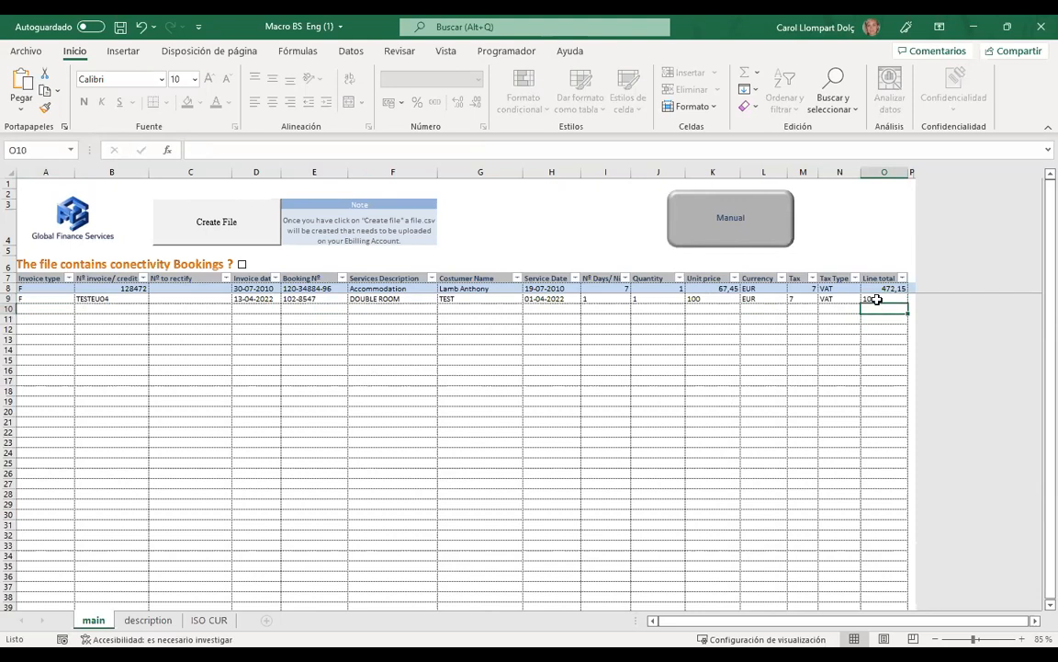
pyautogui.click(877, 299)
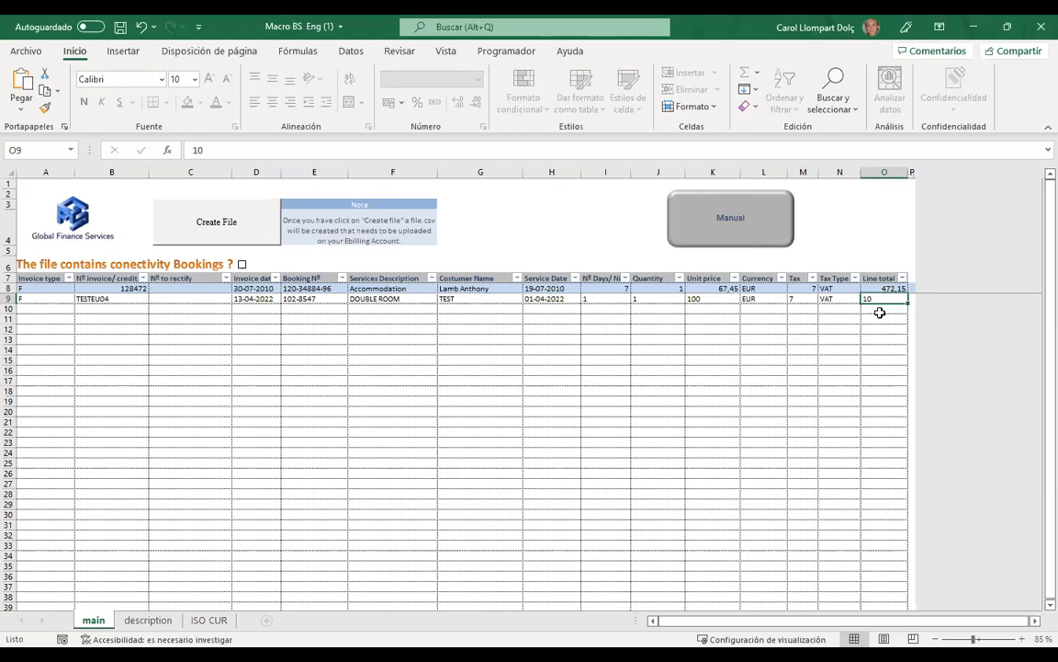
# - Rerun Create File, accept the File with Errors alert, and read O9's red line-total note
pyautogui.click(216, 225)
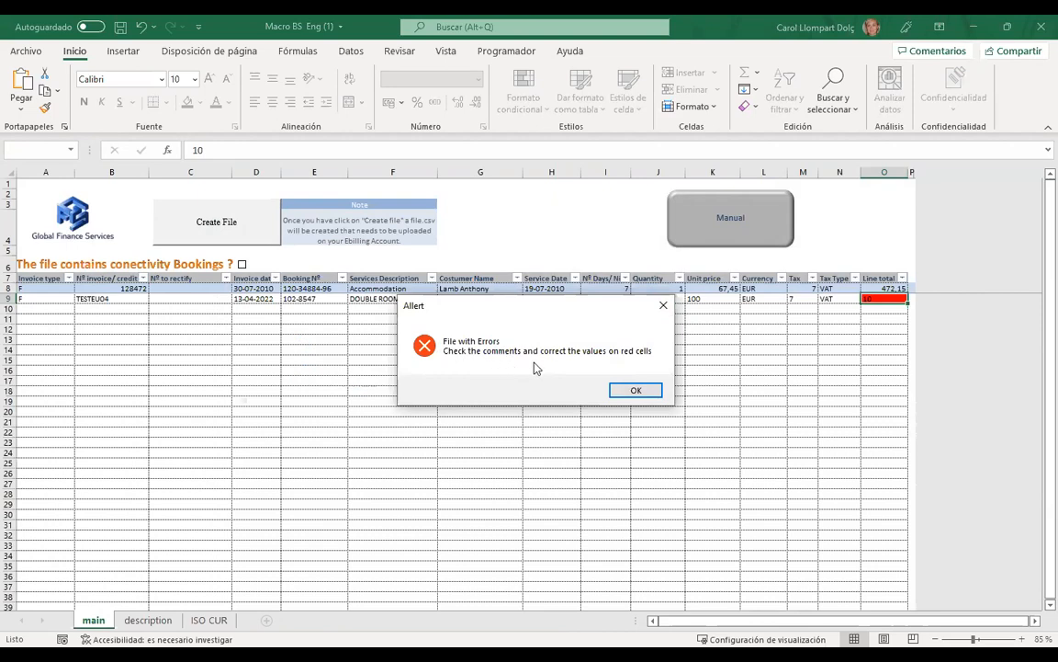
pyautogui.click(641, 392)
pyautogui.moveTo(890, 295)
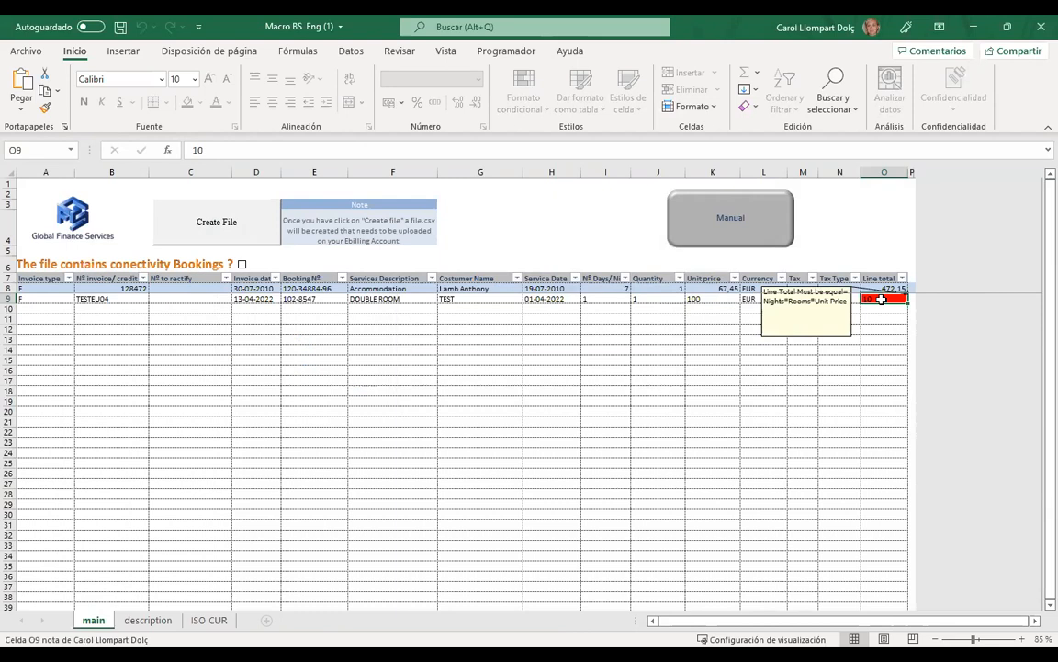
pyautogui.click(881, 305)
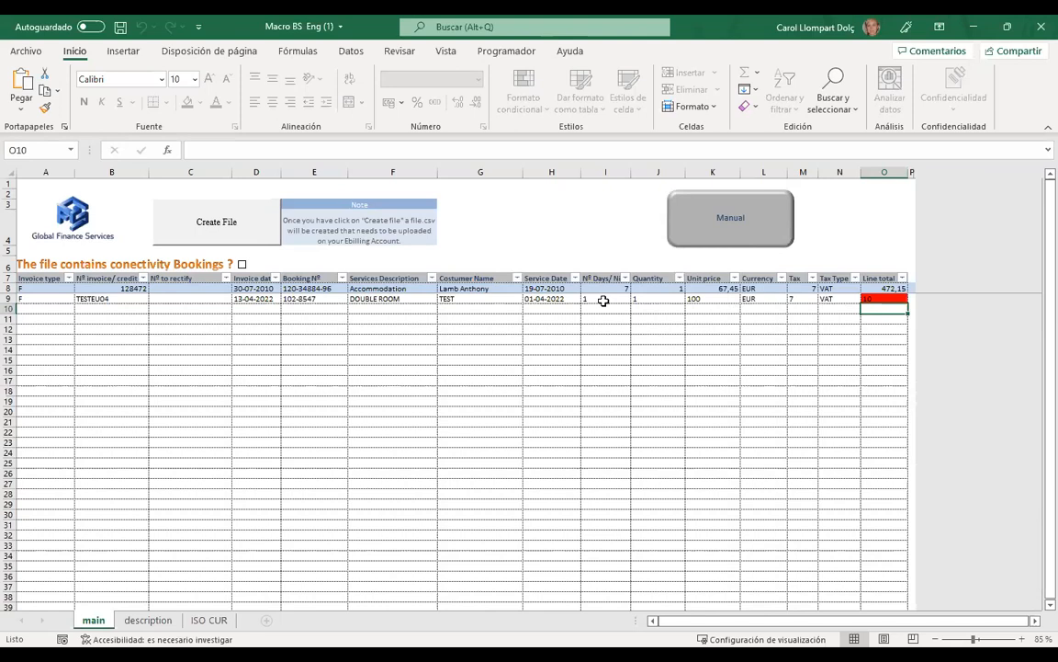
pyautogui.click(884, 299)
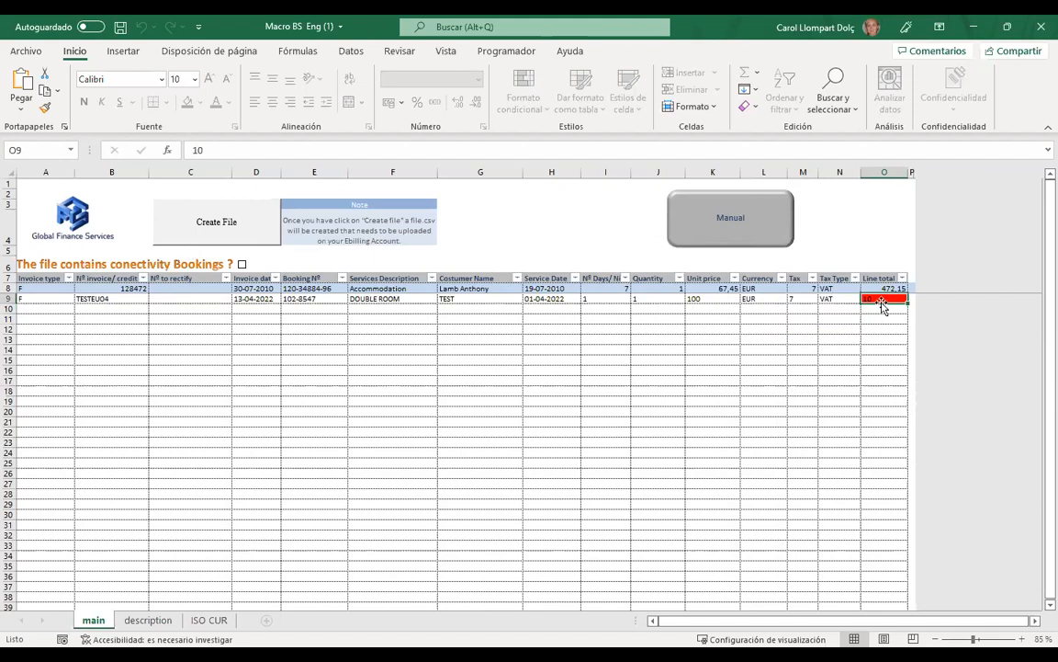
pyautogui.moveTo(876, 300)
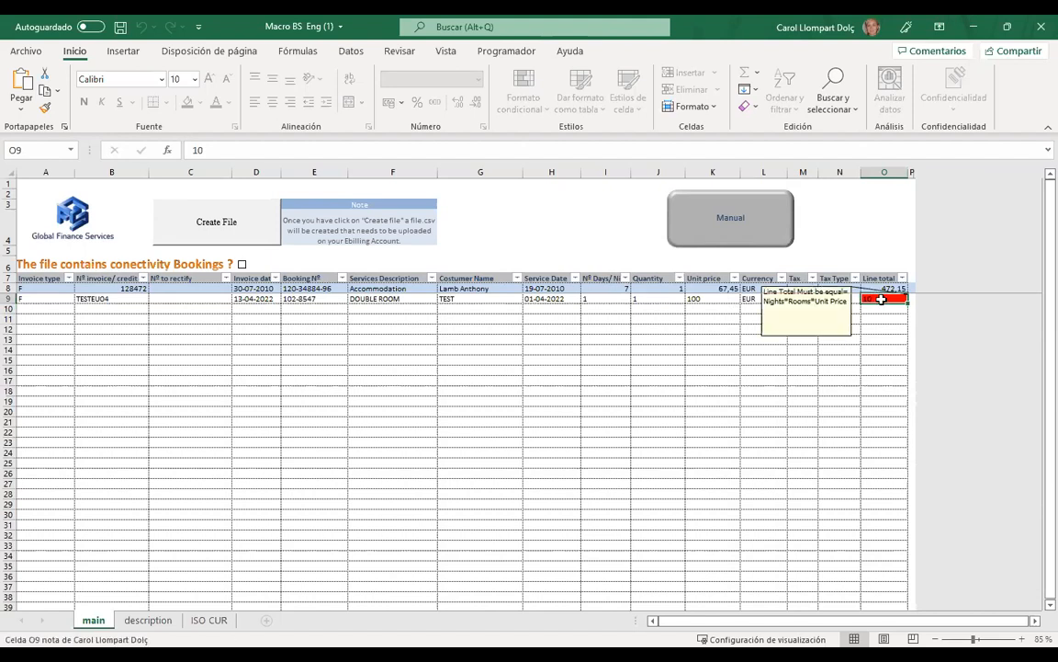
# - Check row 9's invoice and service dates, then change the O9 line total to 100
pyautogui.click(250, 299)
pyautogui.click(552, 299)
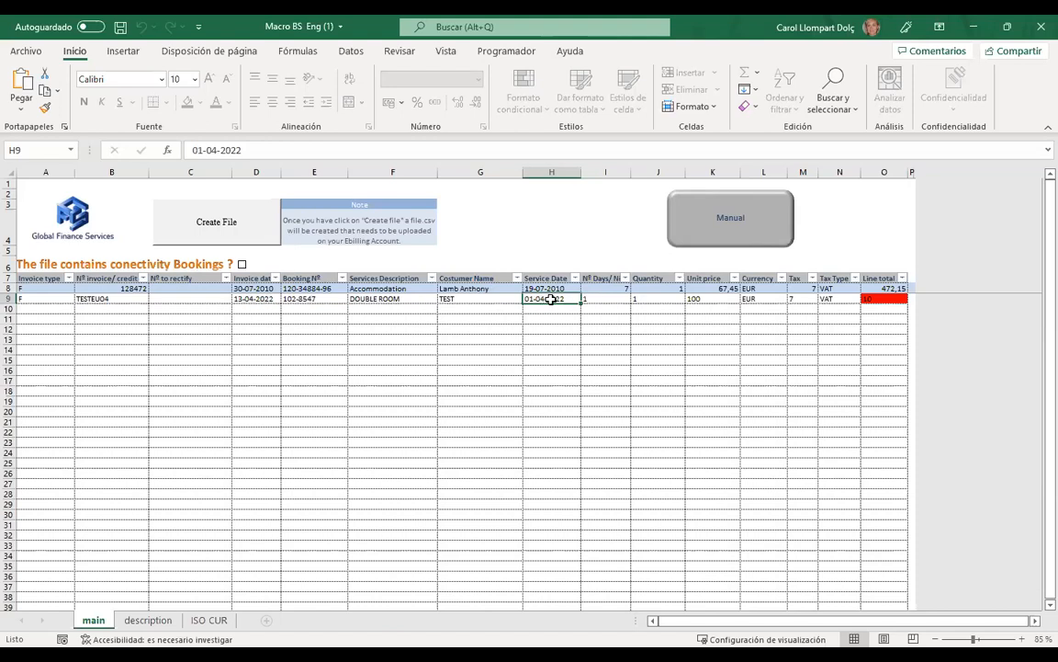
pyautogui.click(878, 299)
pyautogui.doubleClick(878, 298)
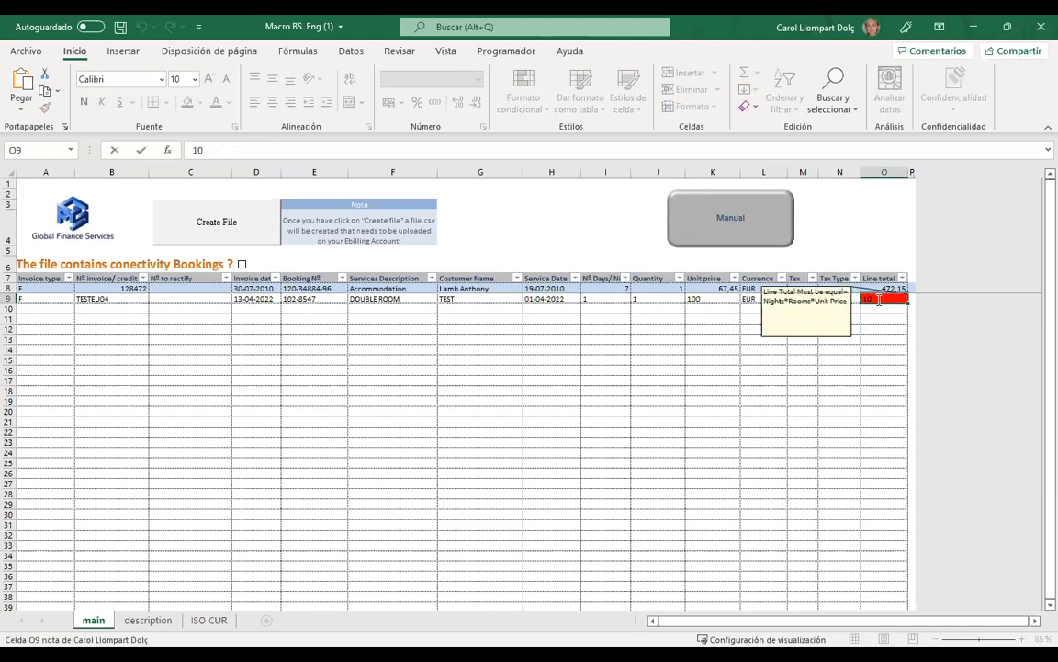
pyautogui.write('0')
pyautogui.click(827, 340)
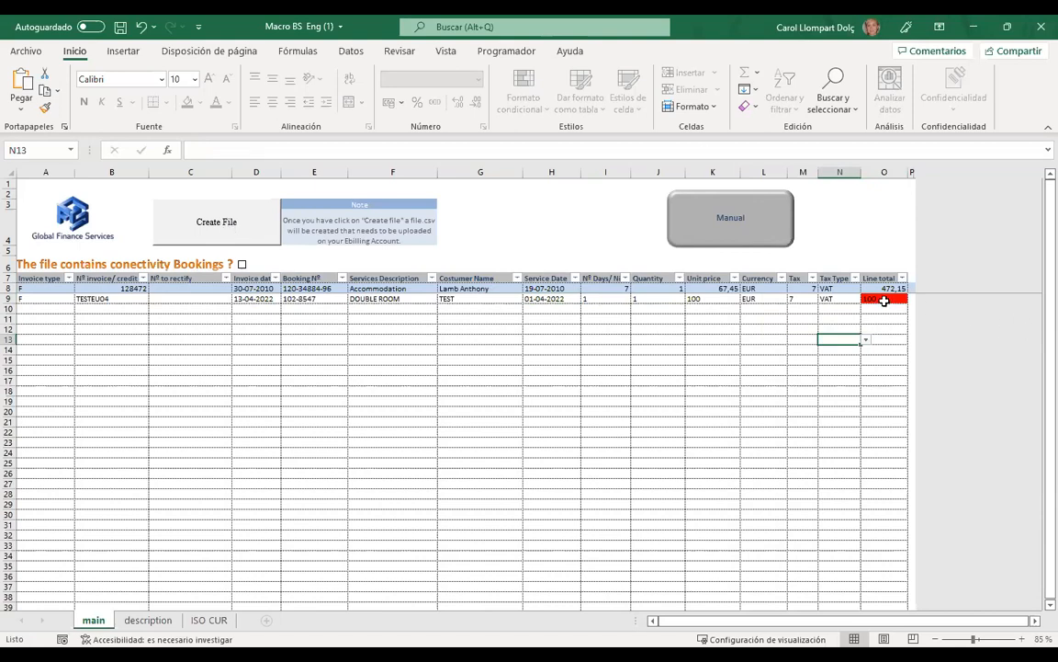
pyautogui.moveTo(884, 301)
# - Copy the TESTEU04 invoice line in row 9 and paste it into row 10
pyautogui.moveTo(124, 296); pyautogui.dragTo(820, 295)
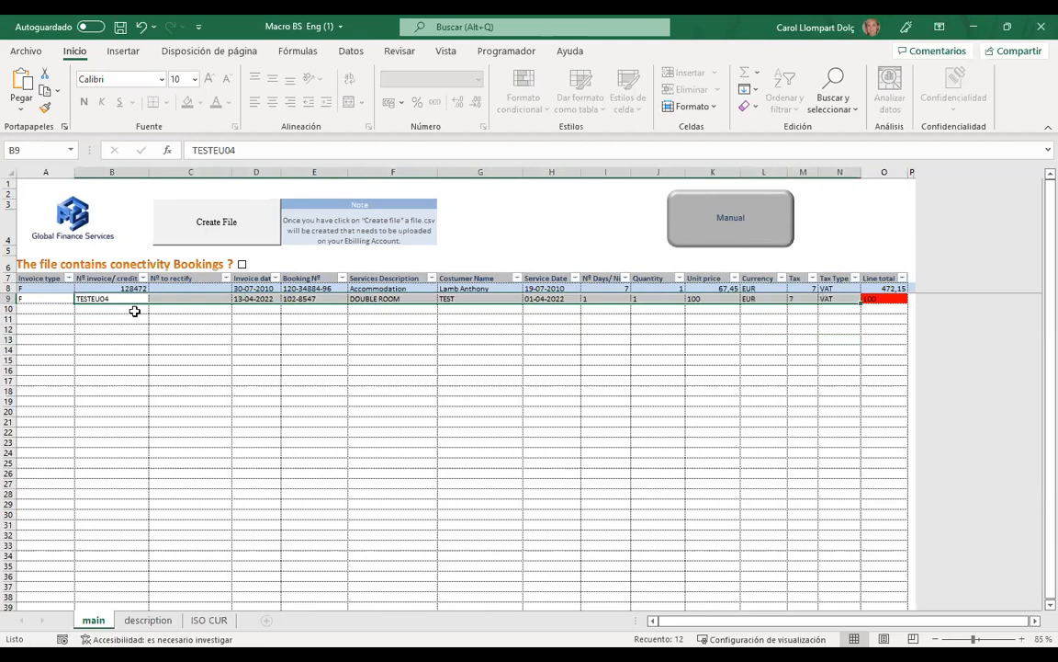
pyautogui.moveTo(33, 298); pyautogui.dragTo(825, 301)
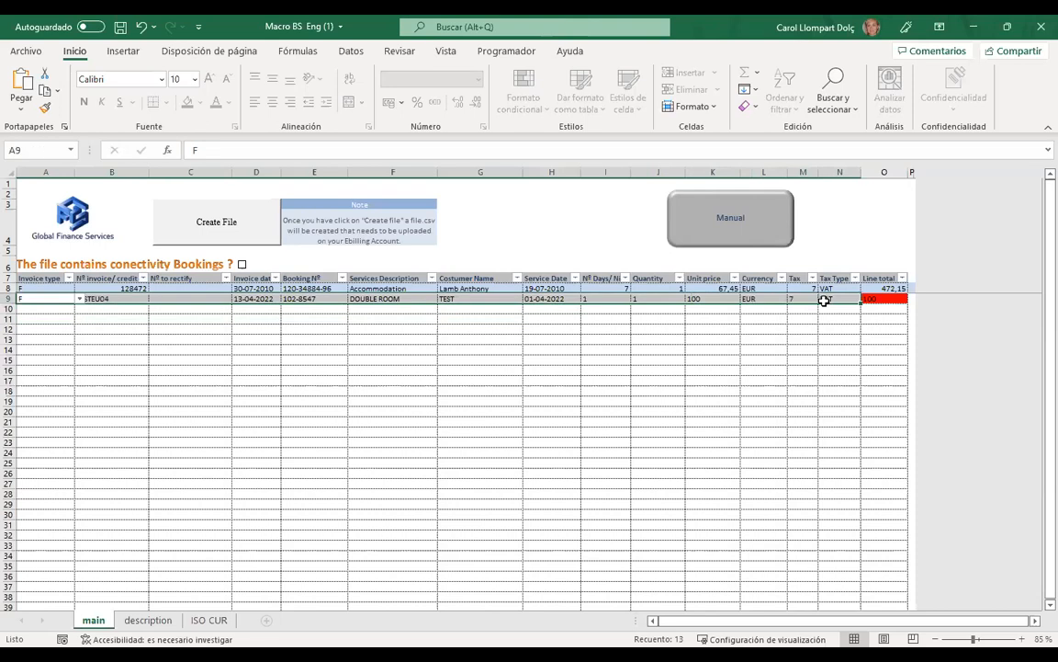
pyautogui.hotkey('ctrl', 'c')
pyautogui.click(36, 307)
pyautogui.hotkey('ctrl', 'v')
pyautogui.click(220, 349)
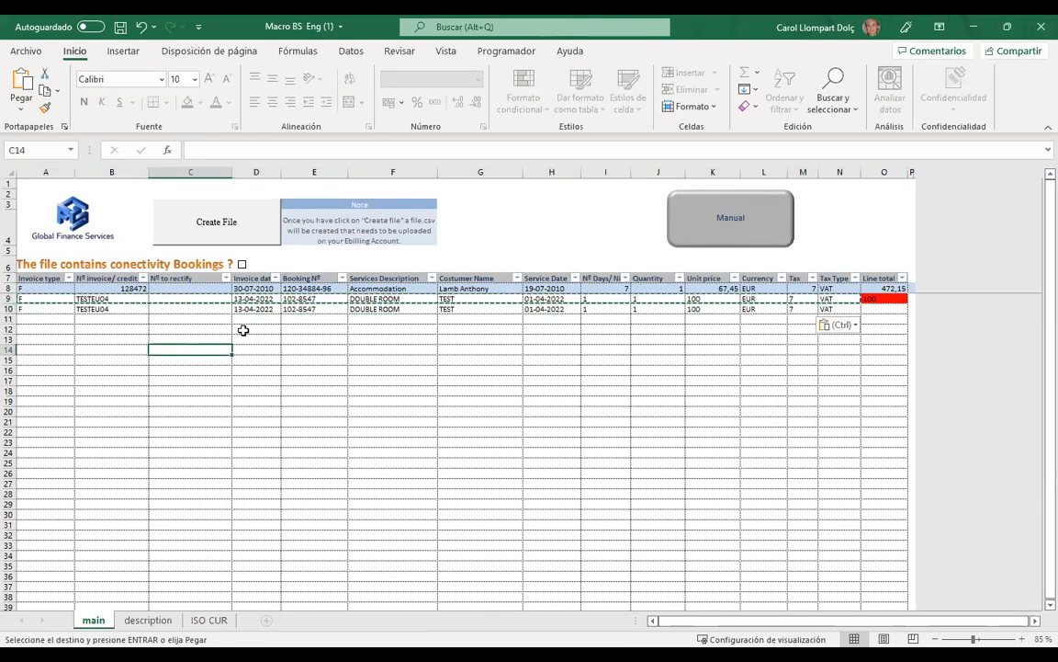
pyautogui.click(253, 329)
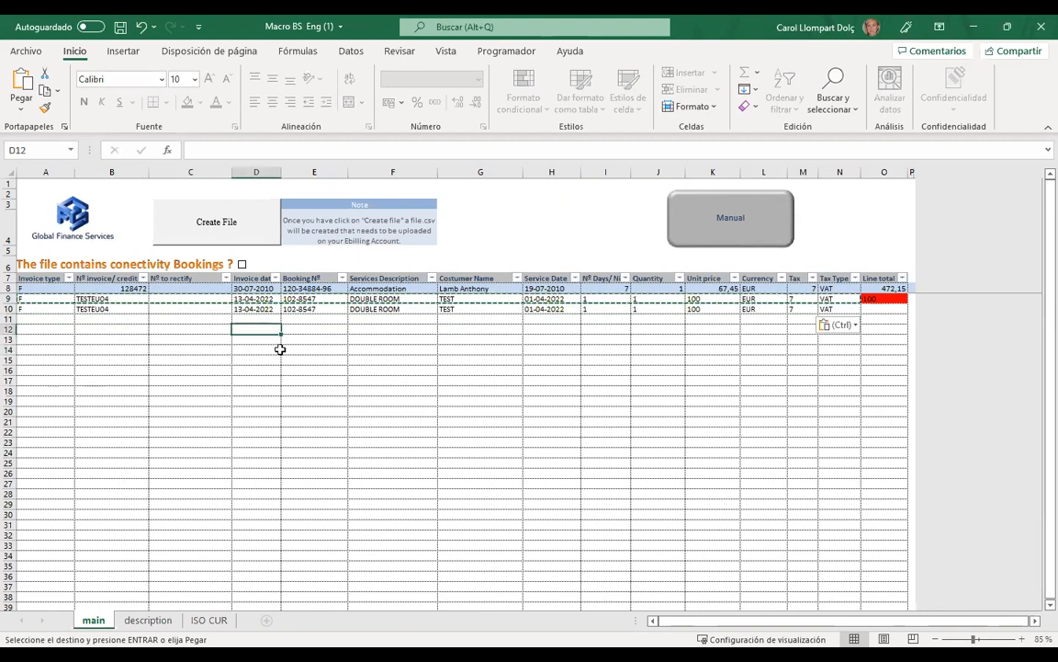
# - Set row 10's booking number to 102-8546, unit price to 50 and line total to 50
pyautogui.doubleClick(327, 308)
pyautogui.press('BackSpace')
pyautogui.write('6')
pyautogui.click(458, 401)
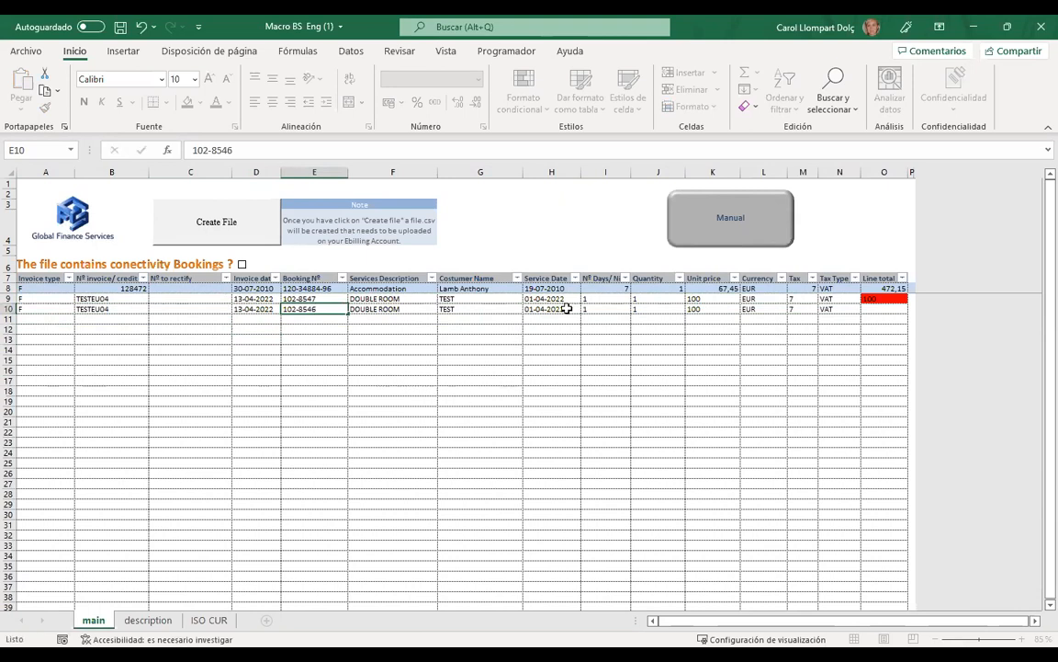
pyautogui.doubleClick(709, 309)
pyautogui.write('50')
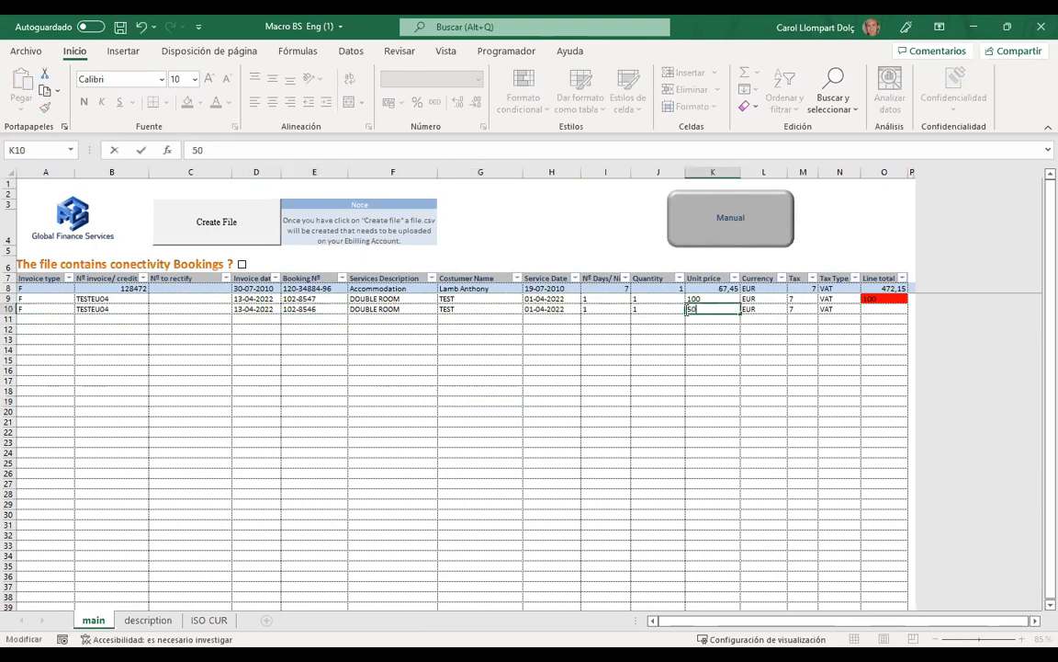
pyautogui.click(886, 359)
pyautogui.click(880, 309)
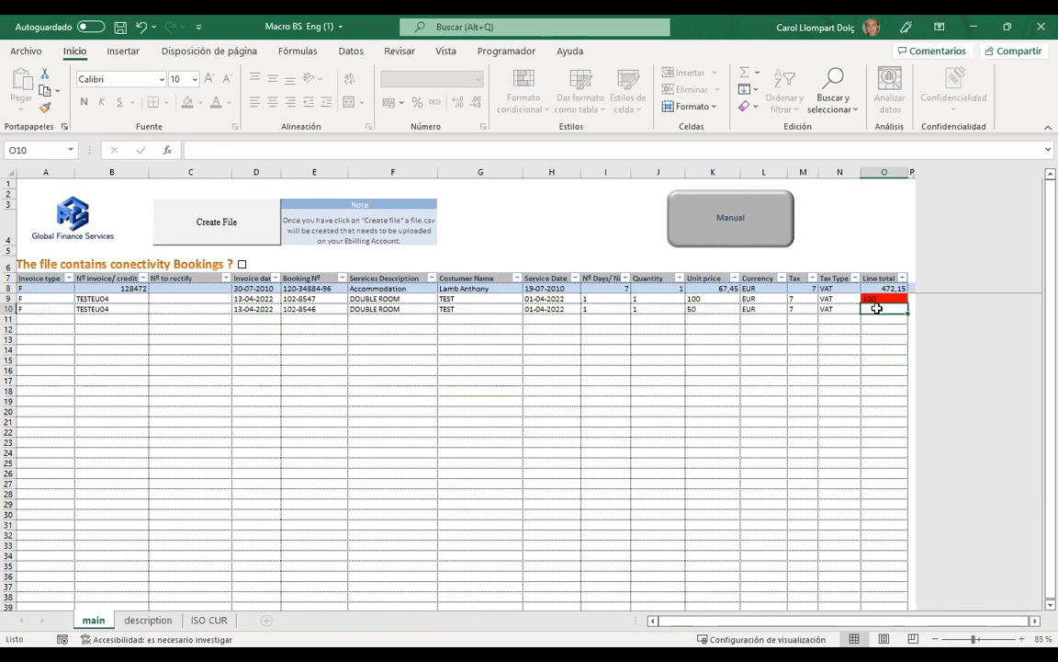
pyautogui.write('50')
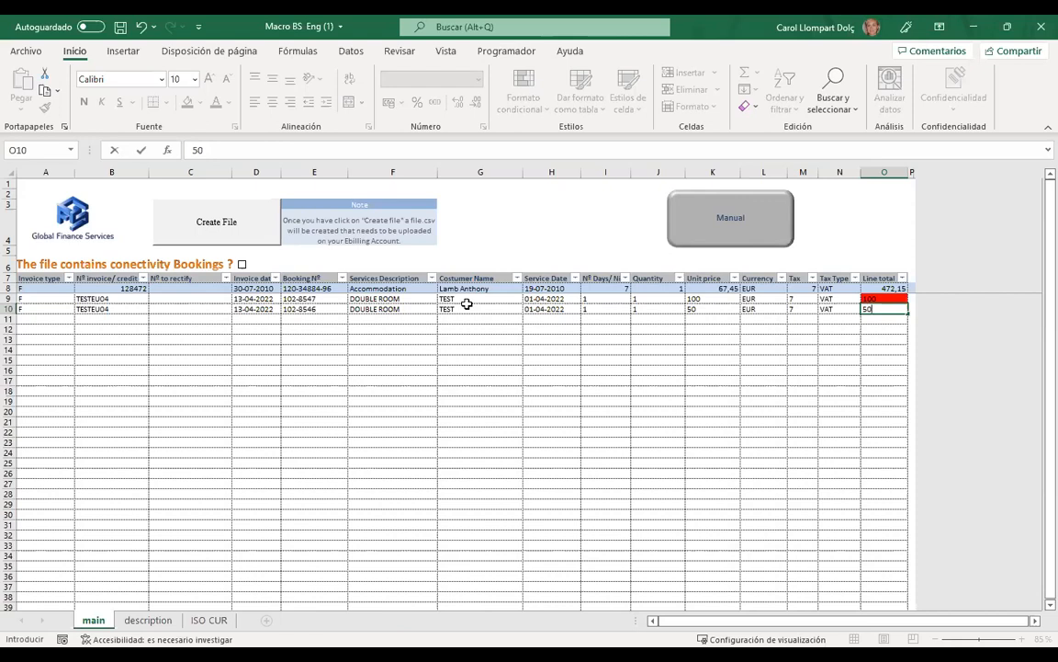
pyautogui.click(781, 349)
pyautogui.click(761, 321)
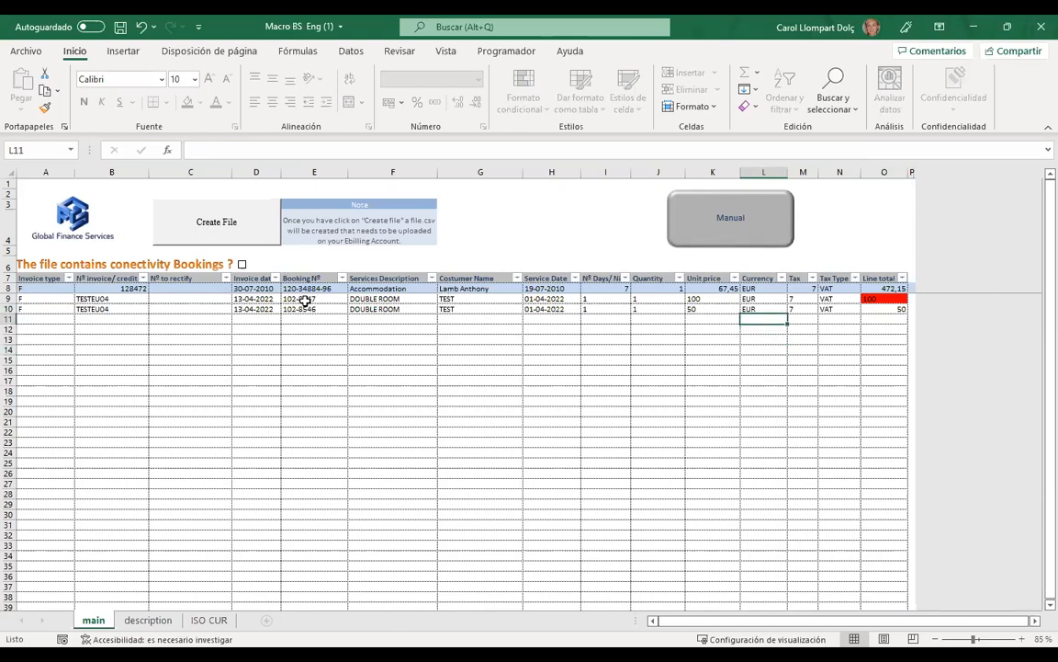
# - Compare booking numbers, nights, quantity and line totals between rows 9 and 10
pyautogui.click(304, 301)
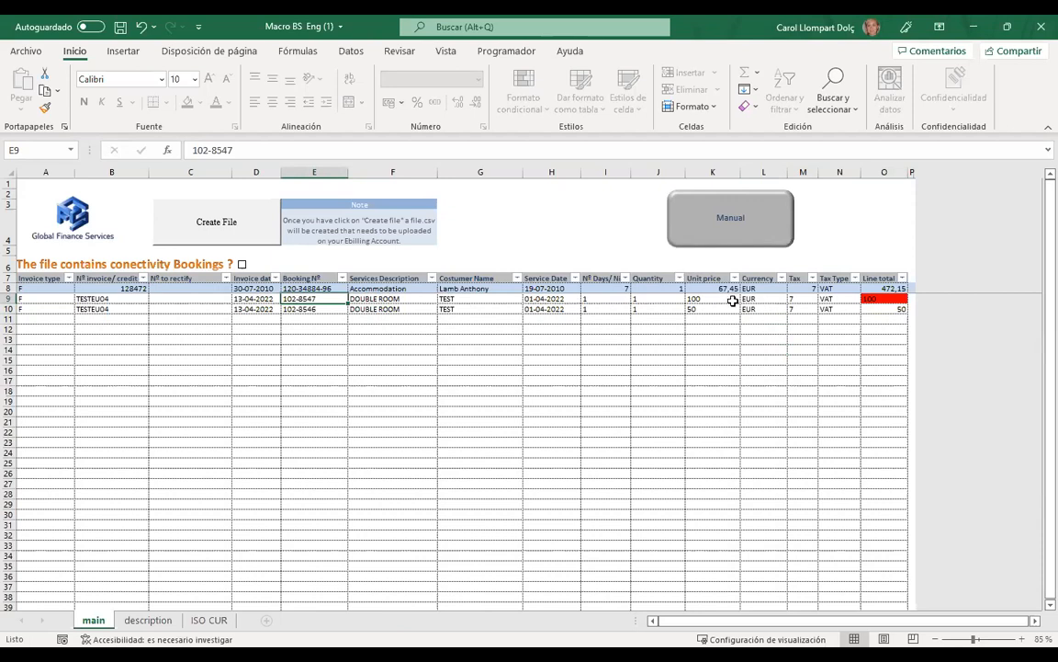
pyautogui.moveTo(876, 300)
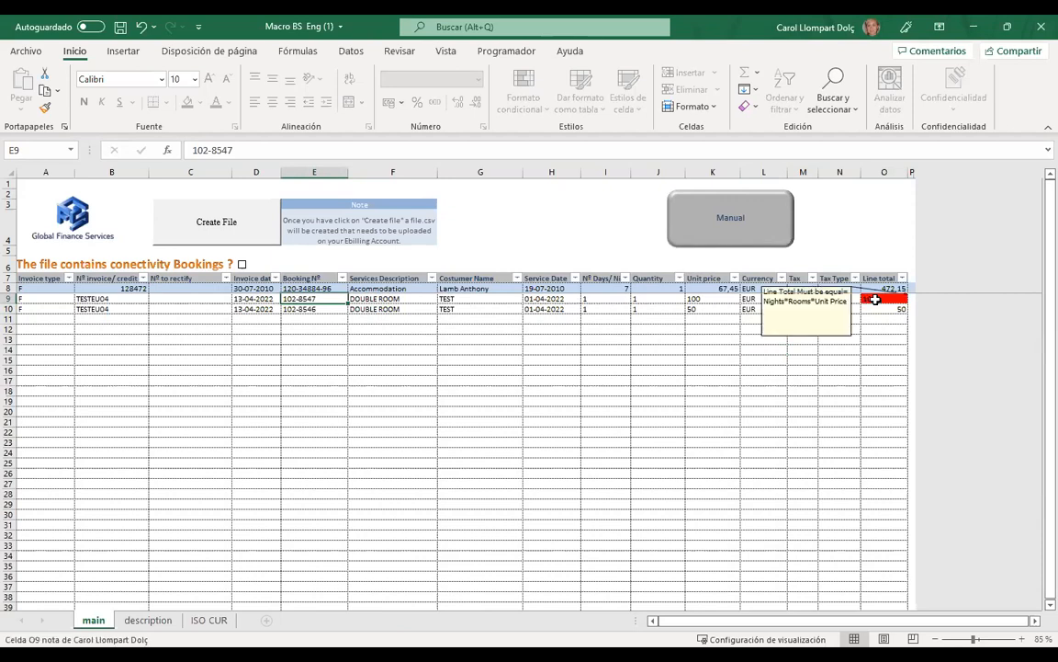
pyautogui.click(313, 311)
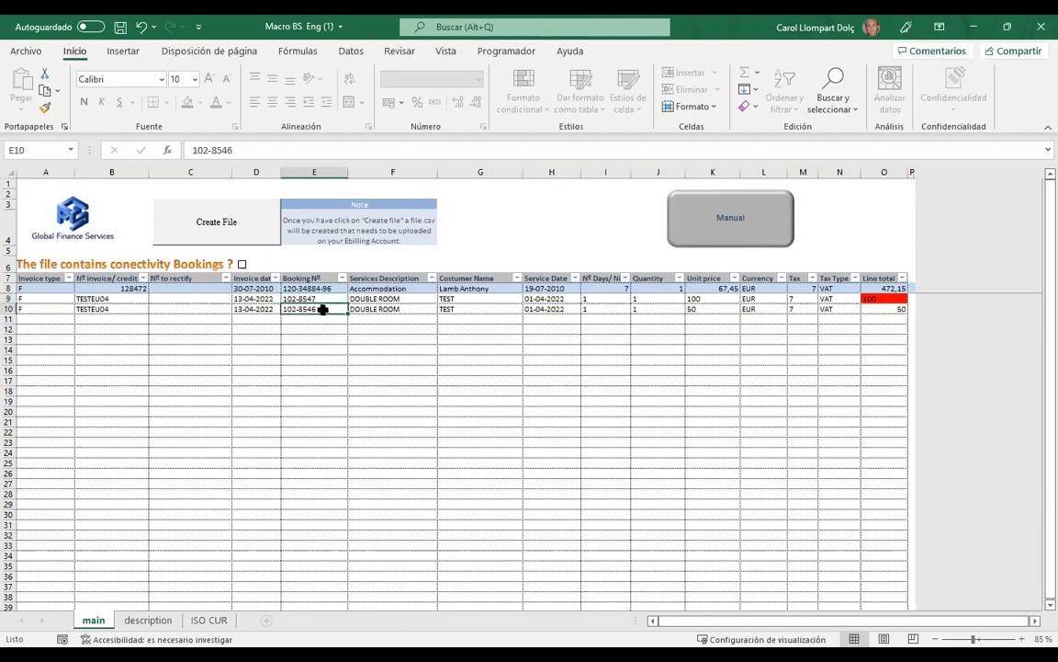
pyautogui.click(890, 310)
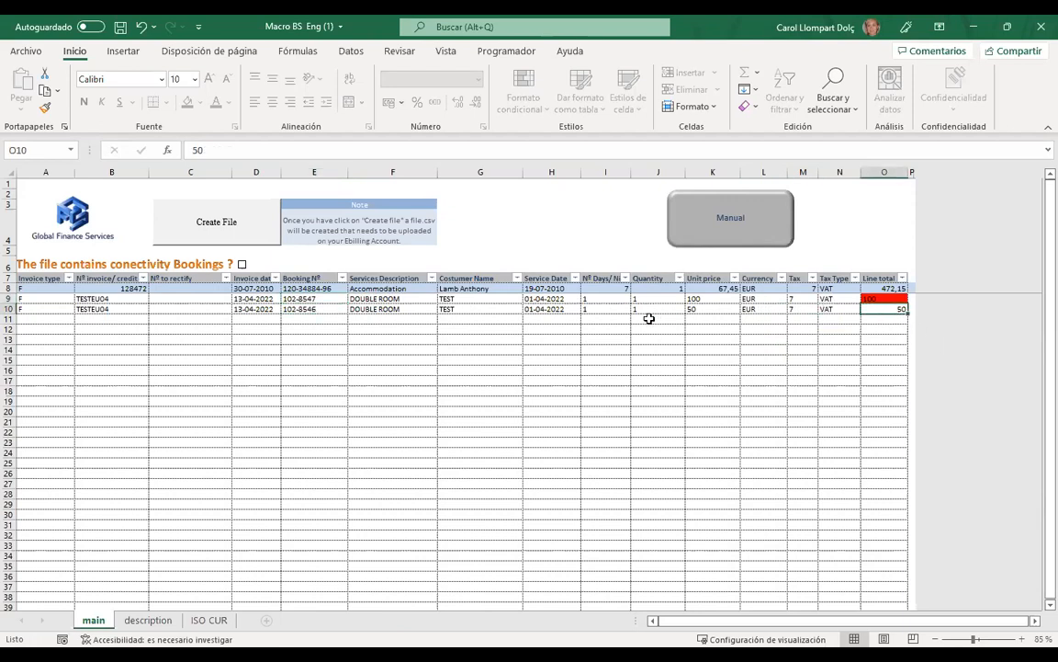
pyautogui.click(602, 301)
pyautogui.click(600, 308)
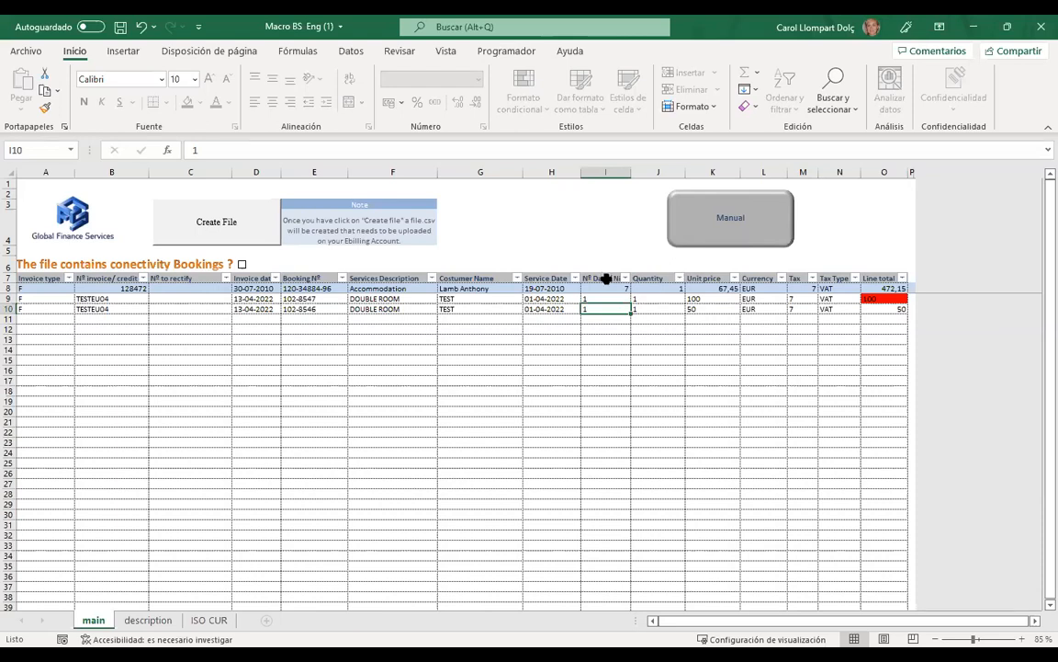
pyautogui.click(645, 361)
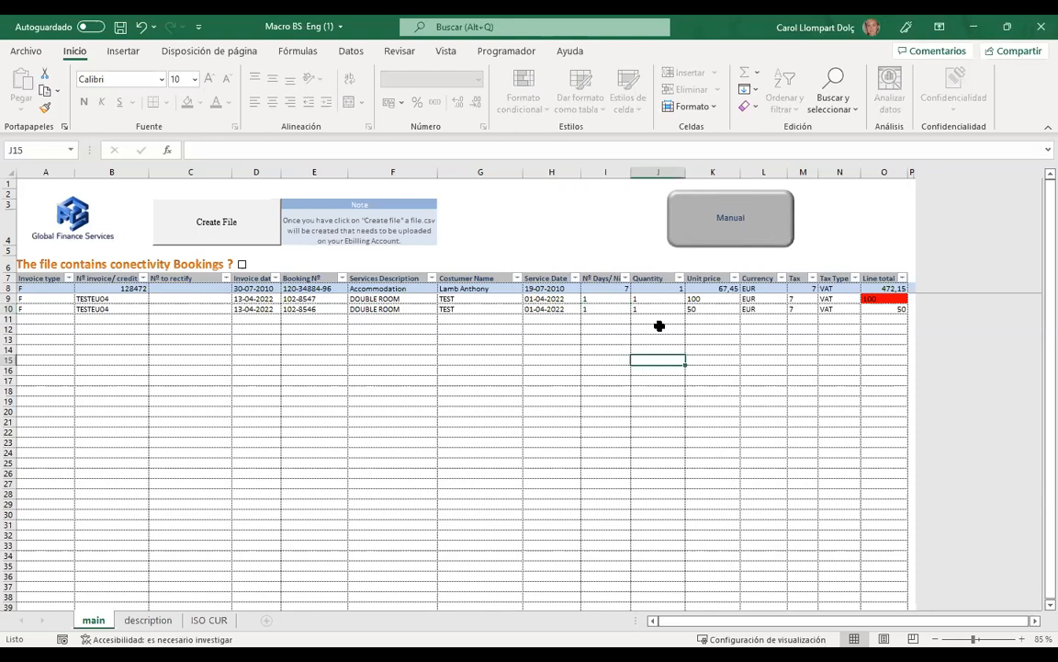
pyautogui.click(649, 309)
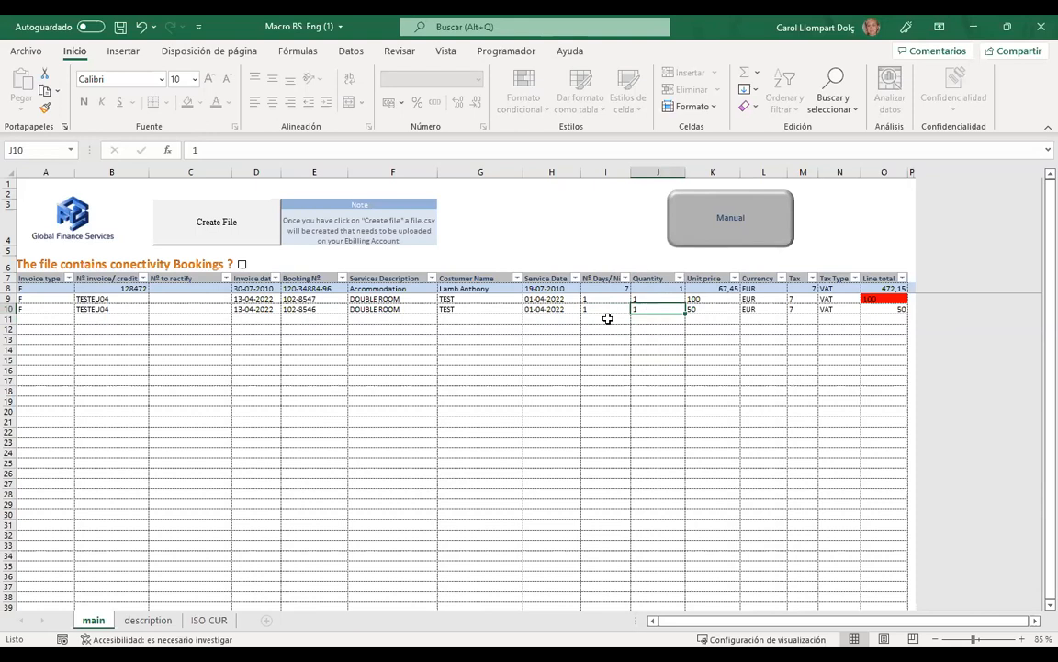
pyautogui.moveTo(879, 298)
pyautogui.click(885, 309)
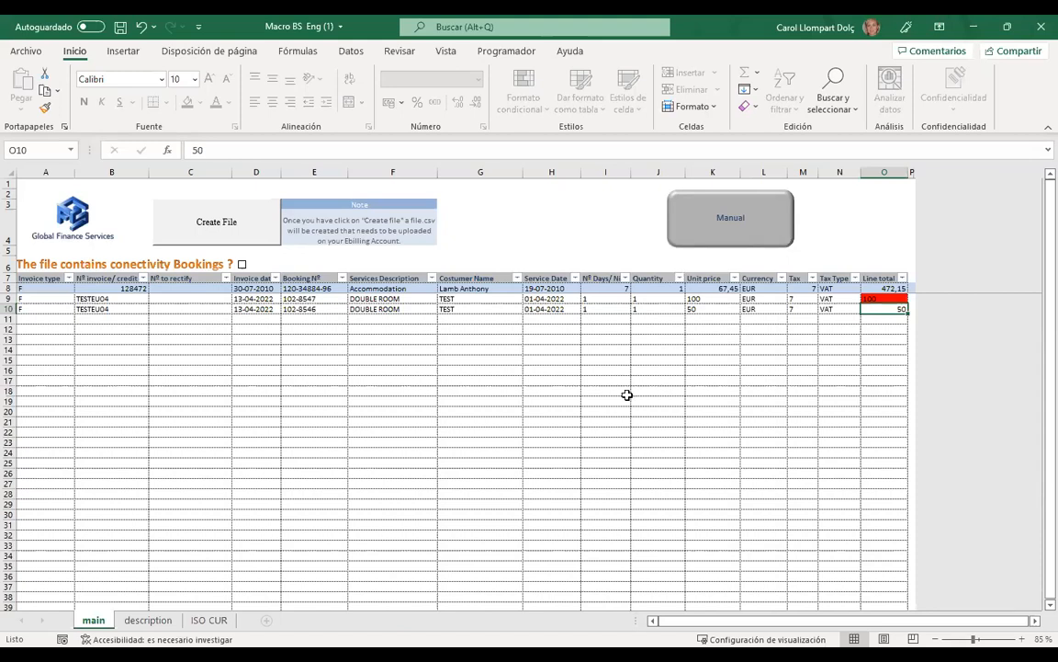
# - Review row 10's currency and tax type and the allowed tax types, then leave Excel
pyautogui.click(692, 369)
pyautogui.click(761, 310)
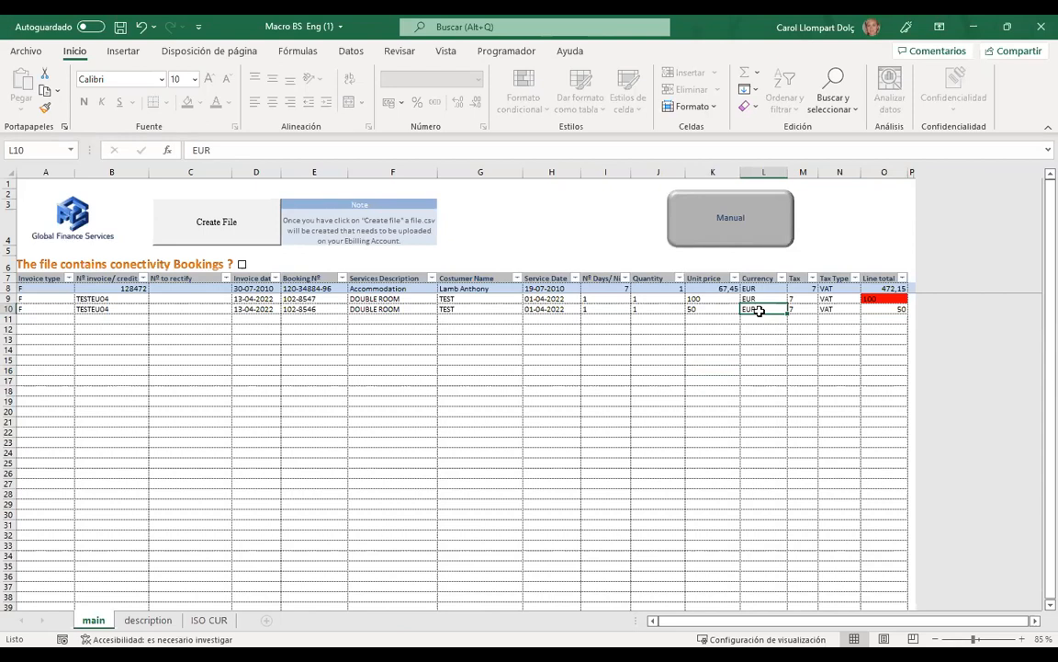
pyautogui.click(839, 318)
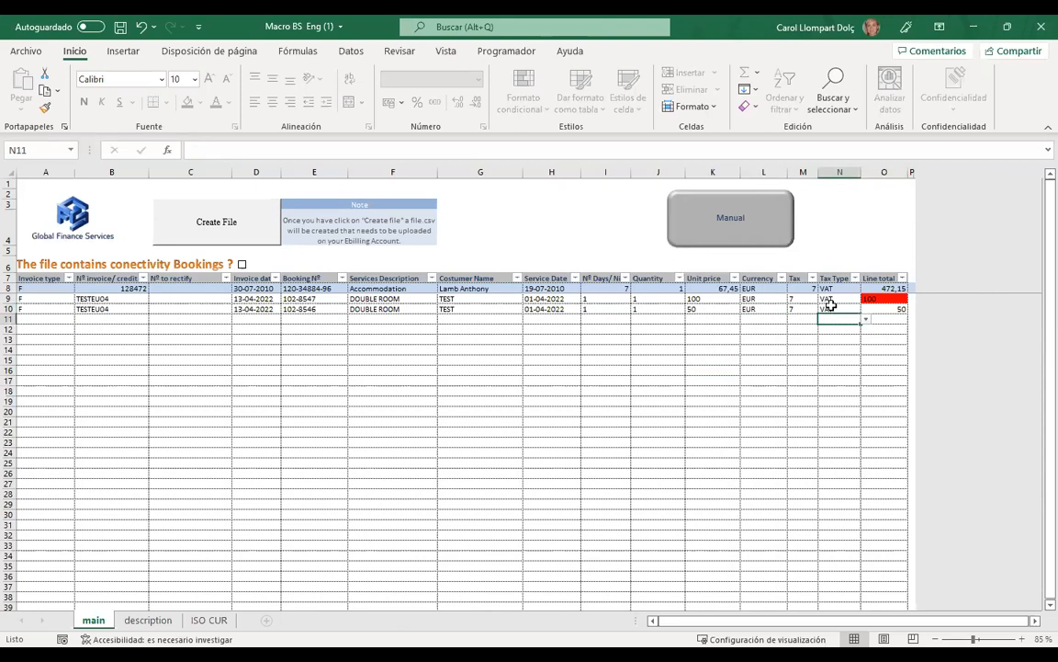
pyautogui.click(831, 307)
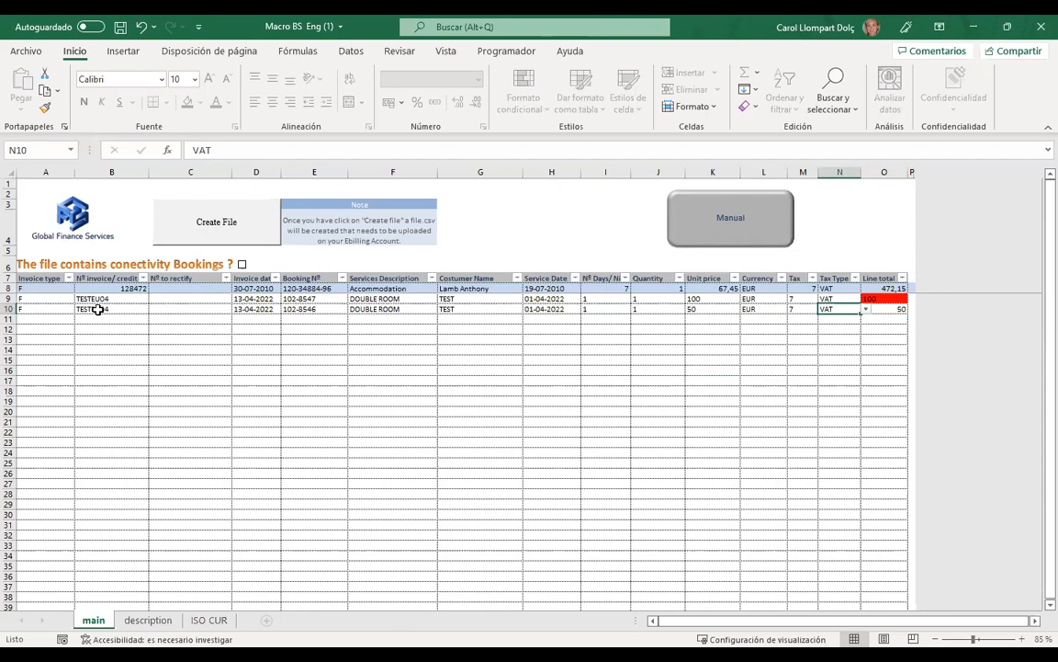
pyautogui.moveTo(97, 309); pyautogui.dragTo(839, 319)
pyautogui.click(839, 319)
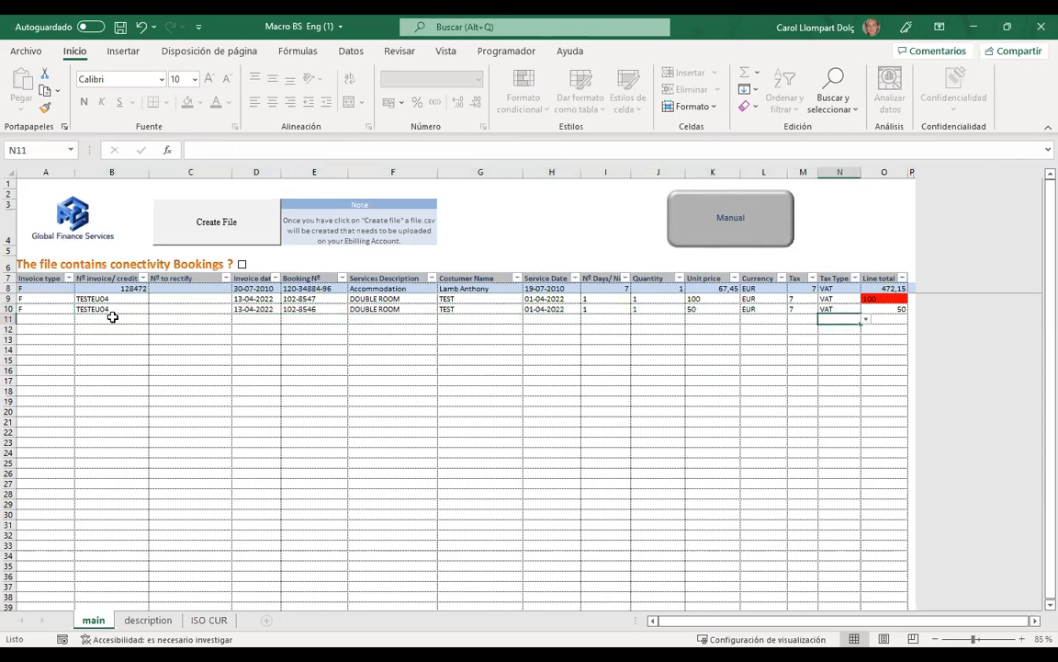
pyautogui.click(864, 319)
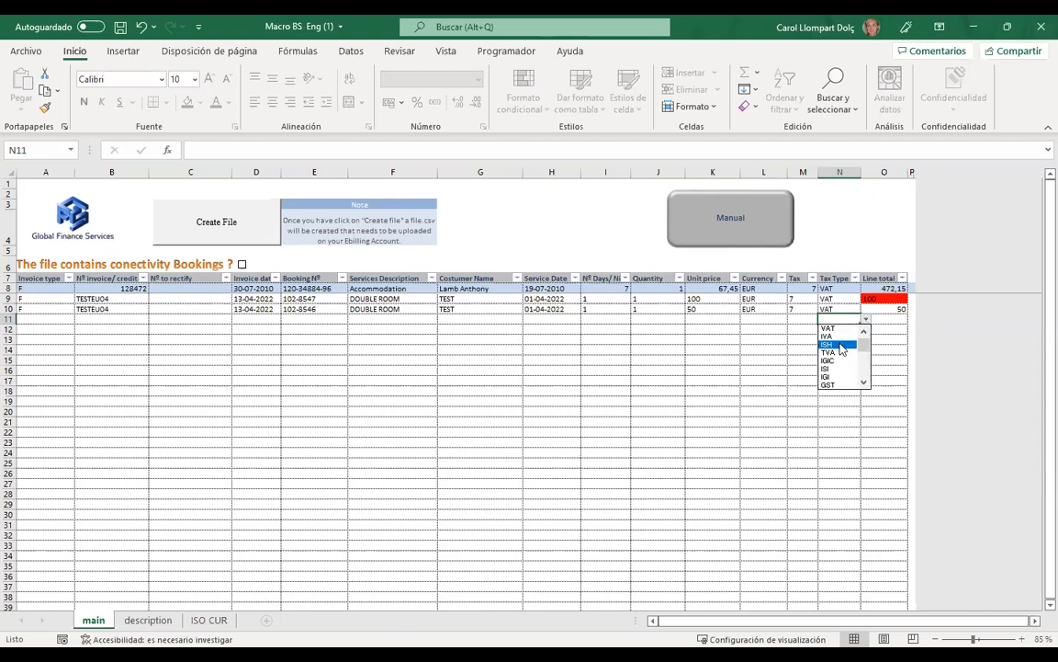
pyautogui.press('Escape')
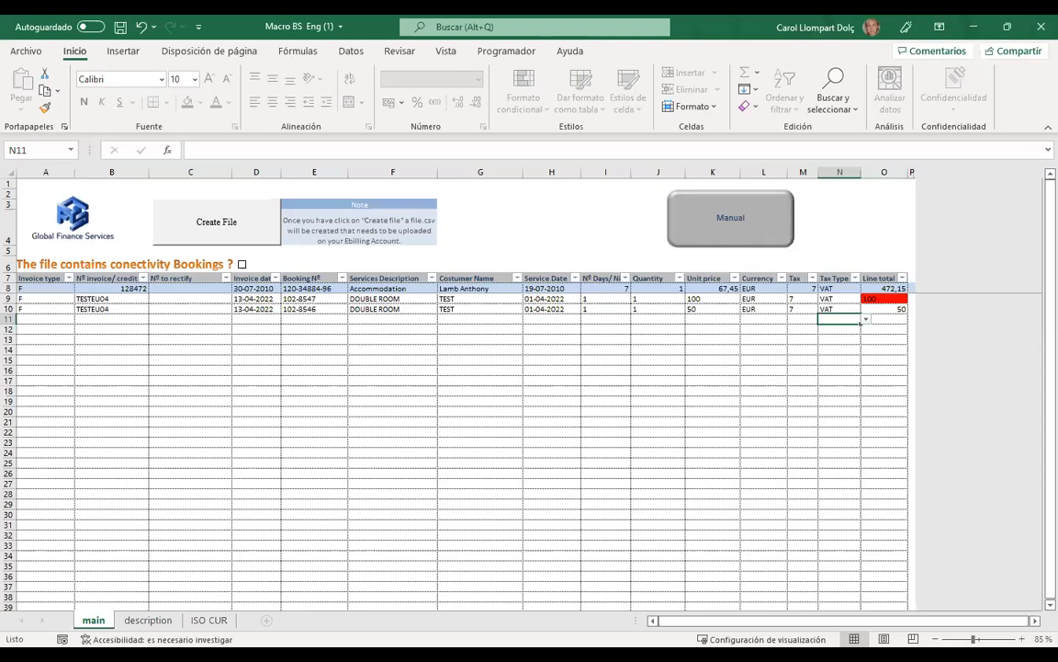
pyautogui.click(387, 633)
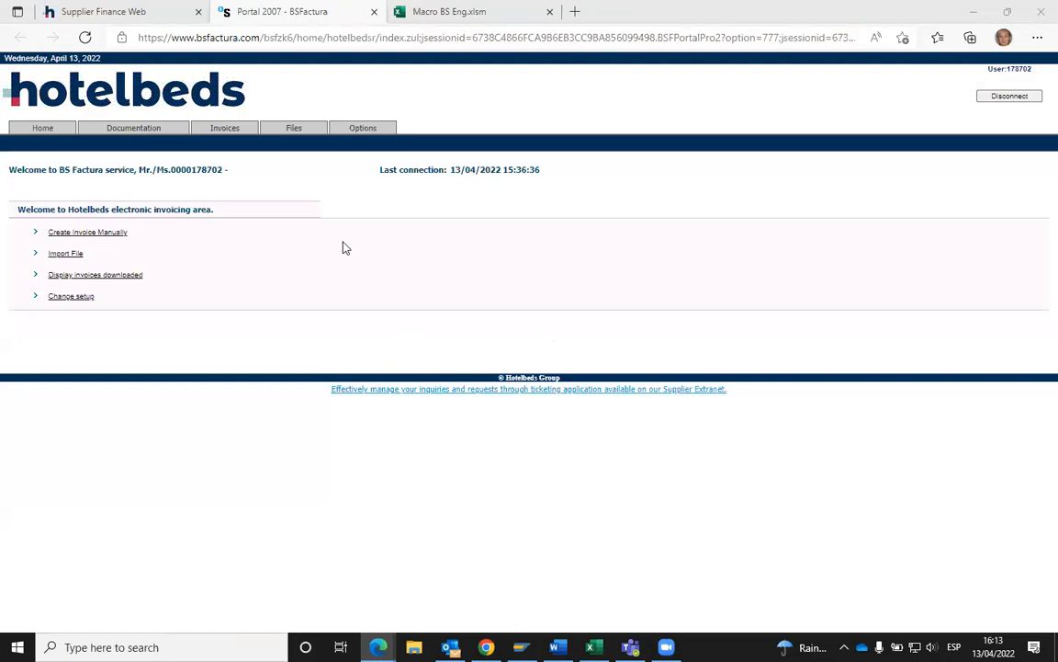
# - Open the Files upload form, choose receiver HOTELBEDS SWITZERLAND AG, and browse for a file
pyautogui.click(287, 129)
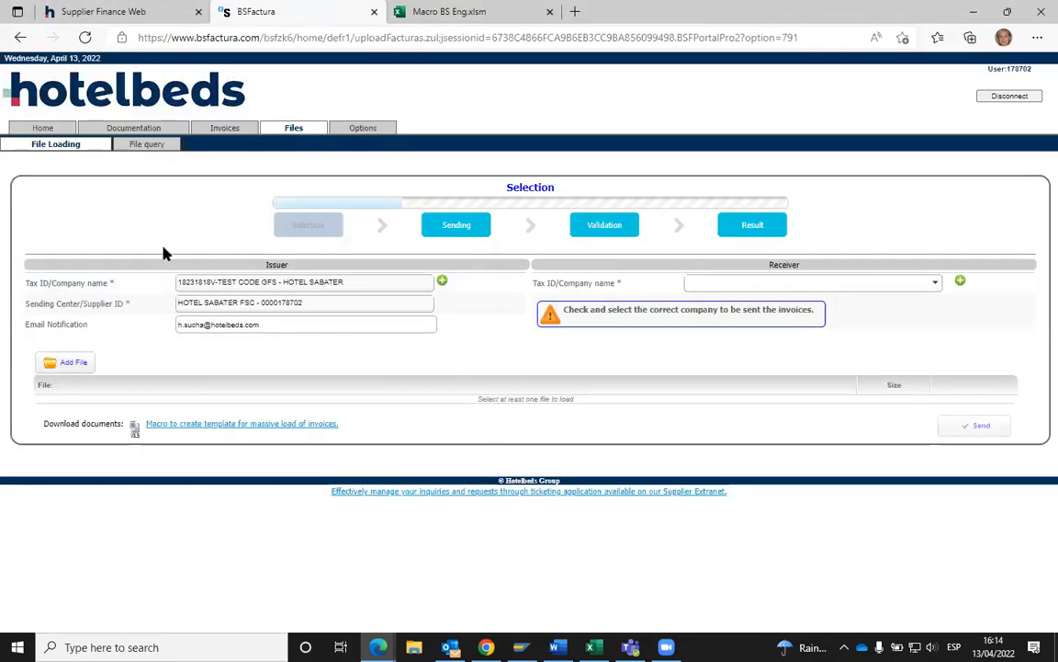
pyautogui.click(934, 285)
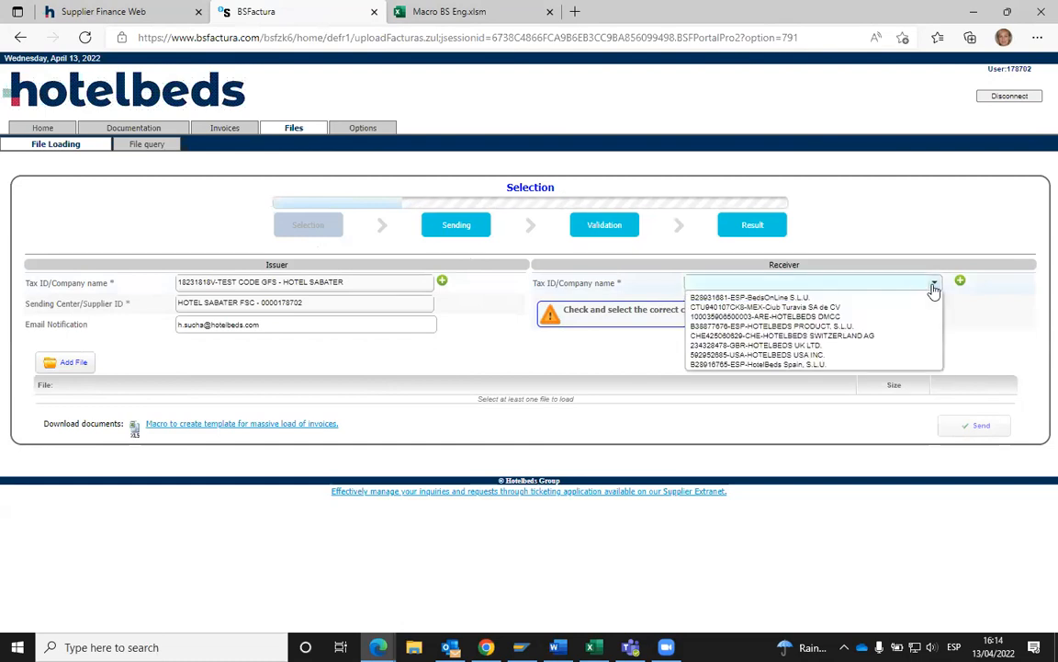
pyautogui.click(842, 340)
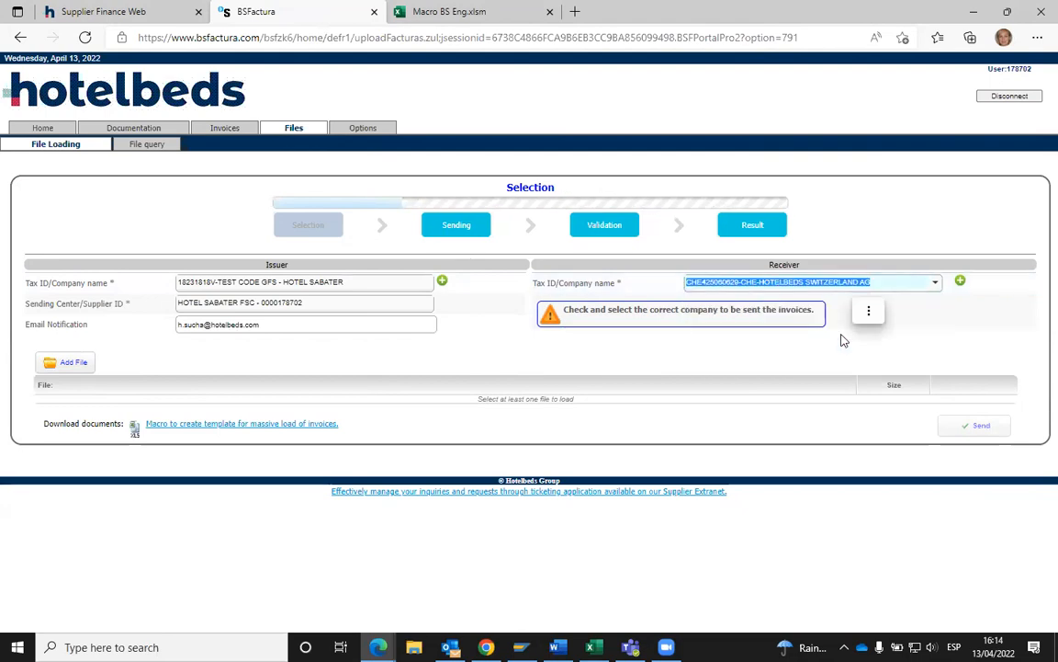
pyautogui.click(758, 361)
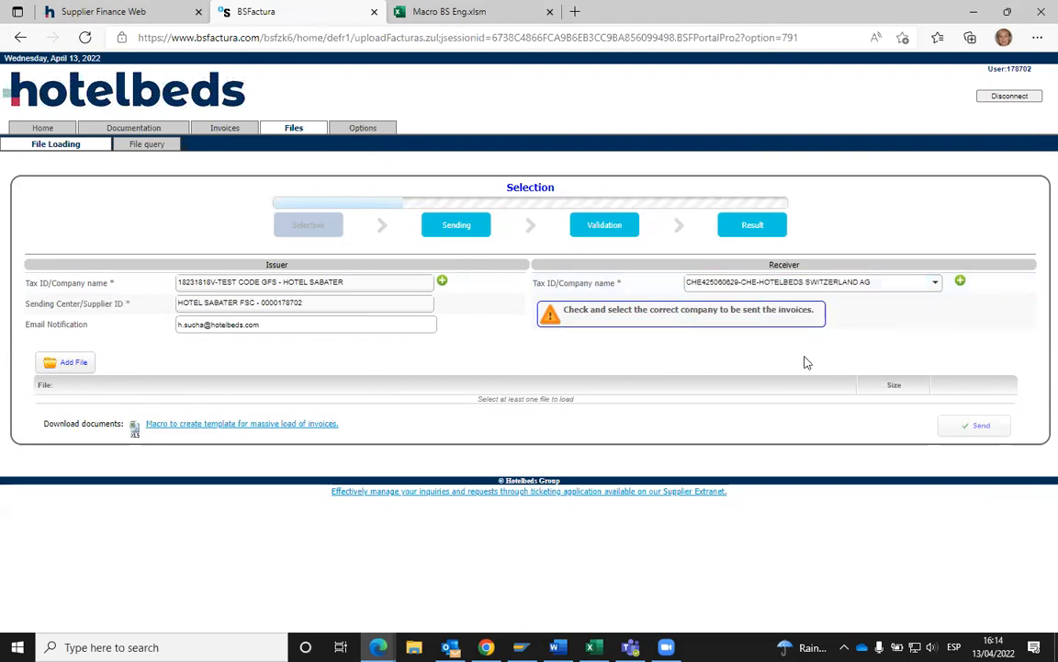
pyautogui.click(74, 368)
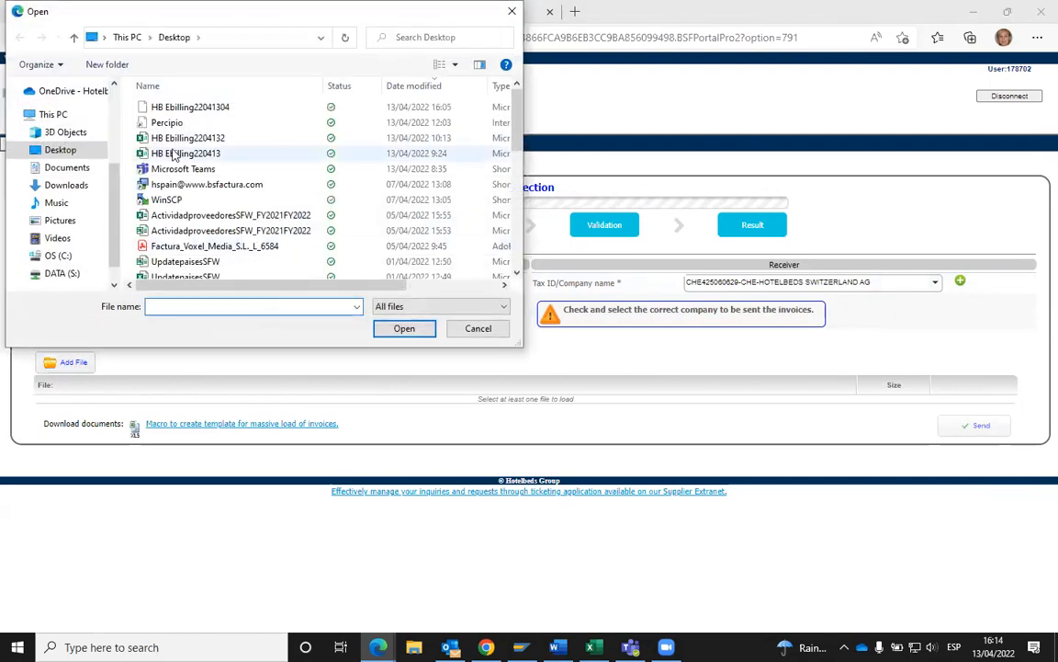
# - Upload HB Ebilling22041304 from the Desktop and send it, then return to the Excel workbook
pyautogui.click(411, 87)
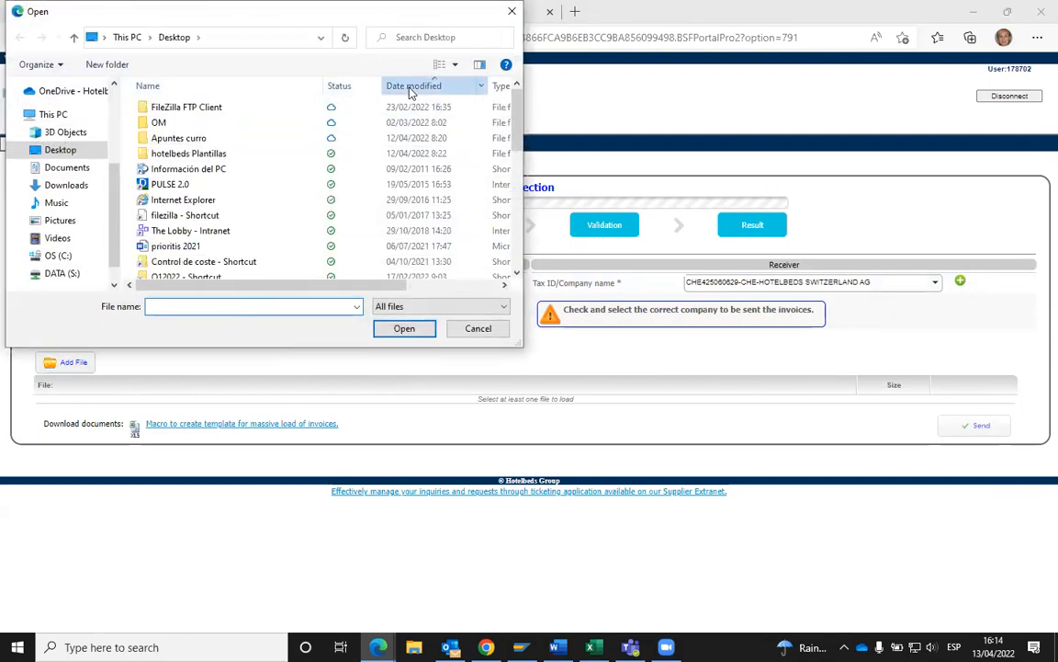
pyautogui.click(411, 86)
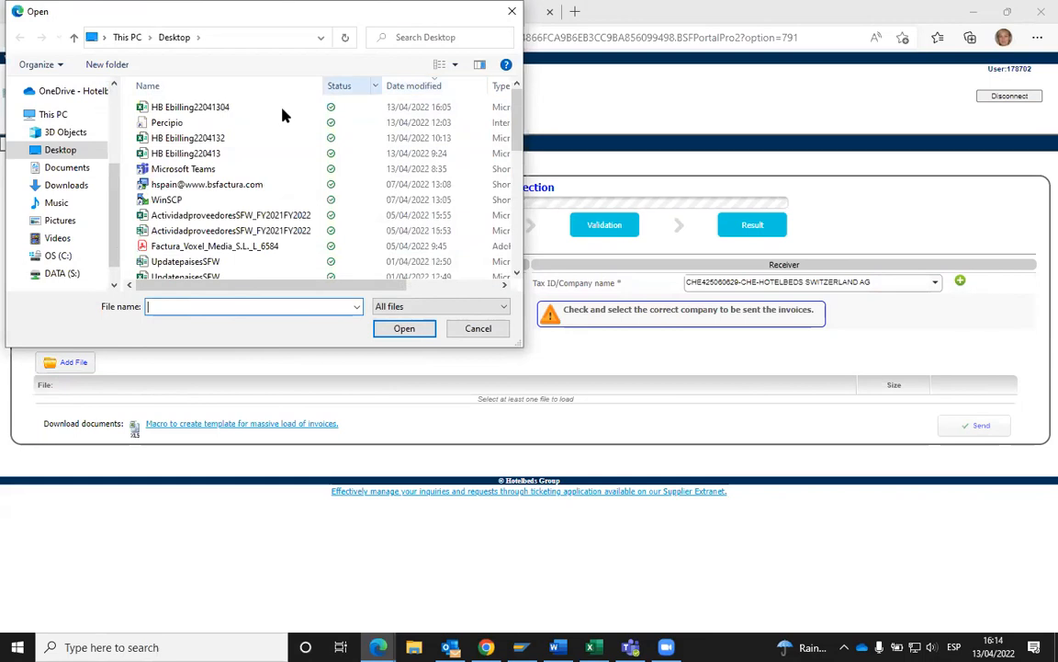
pyautogui.click(176, 107)
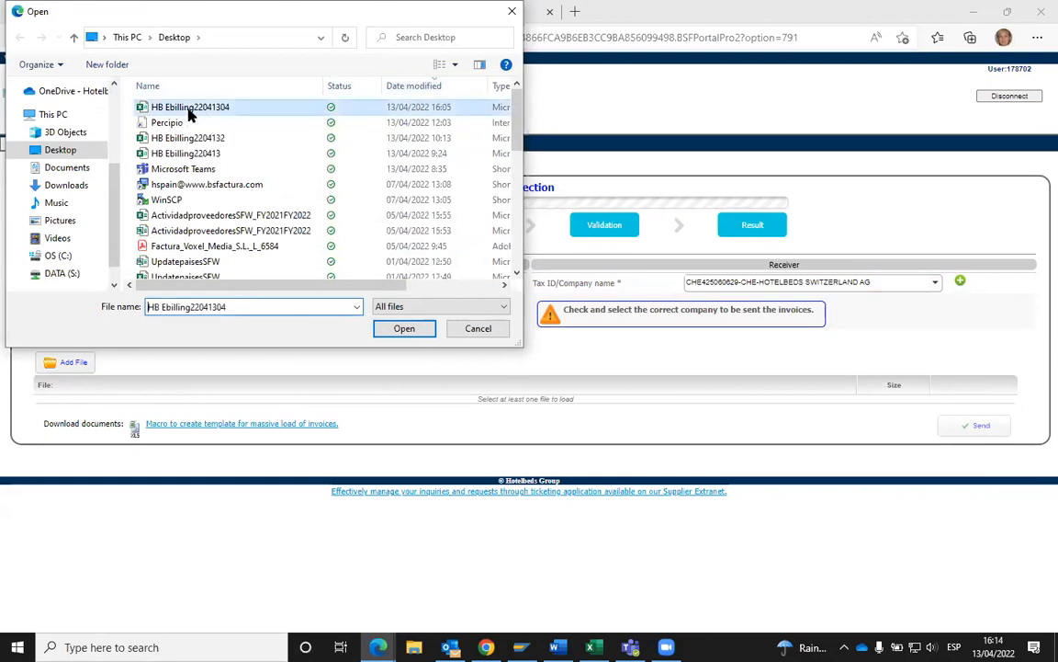
pyautogui.click(406, 332)
pyautogui.click(980, 440)
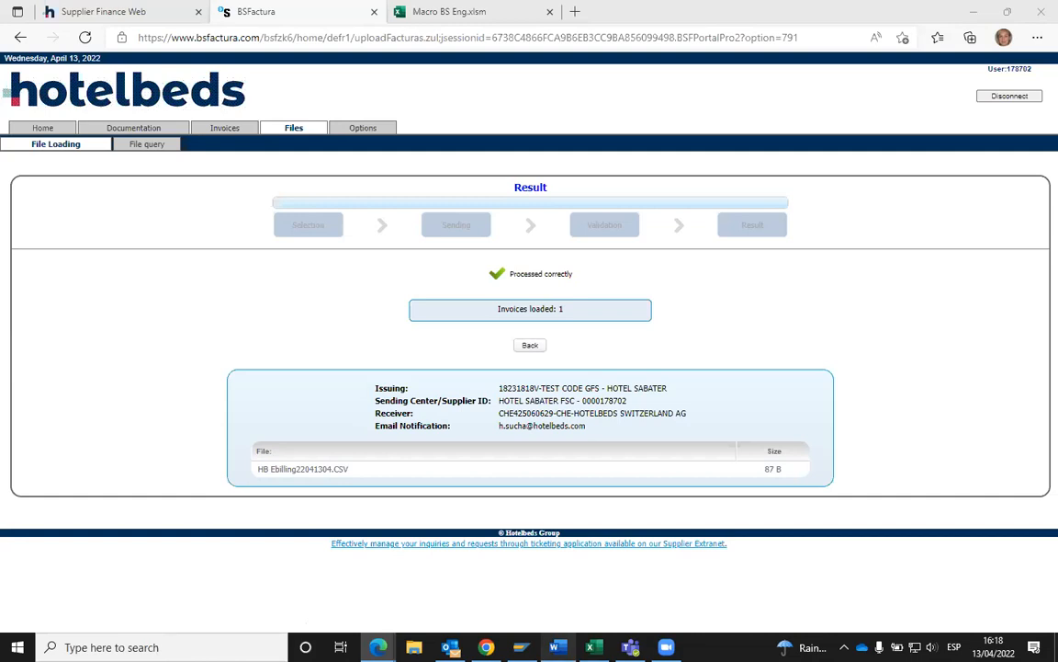
pyautogui.click(594, 647)
pyautogui.click(42, 330)
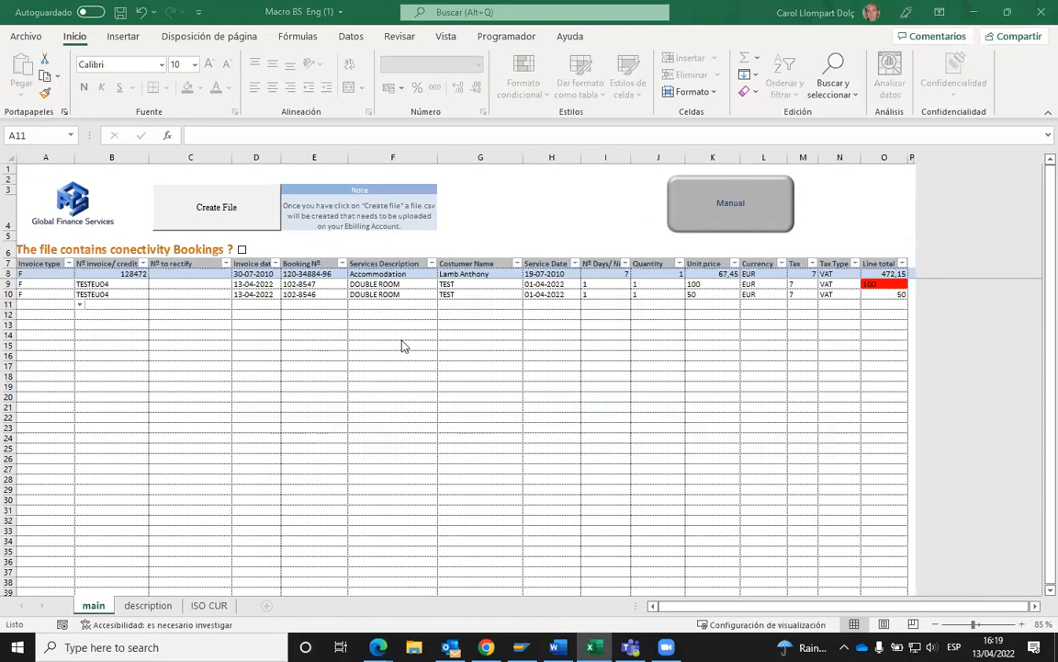
# - Select cell A11 below the invoice rows, then minimise Excel to show the BSFactura result
pyautogui.click(198, 378)
pyautogui.click(44, 324)
pyautogui.click(42, 305)
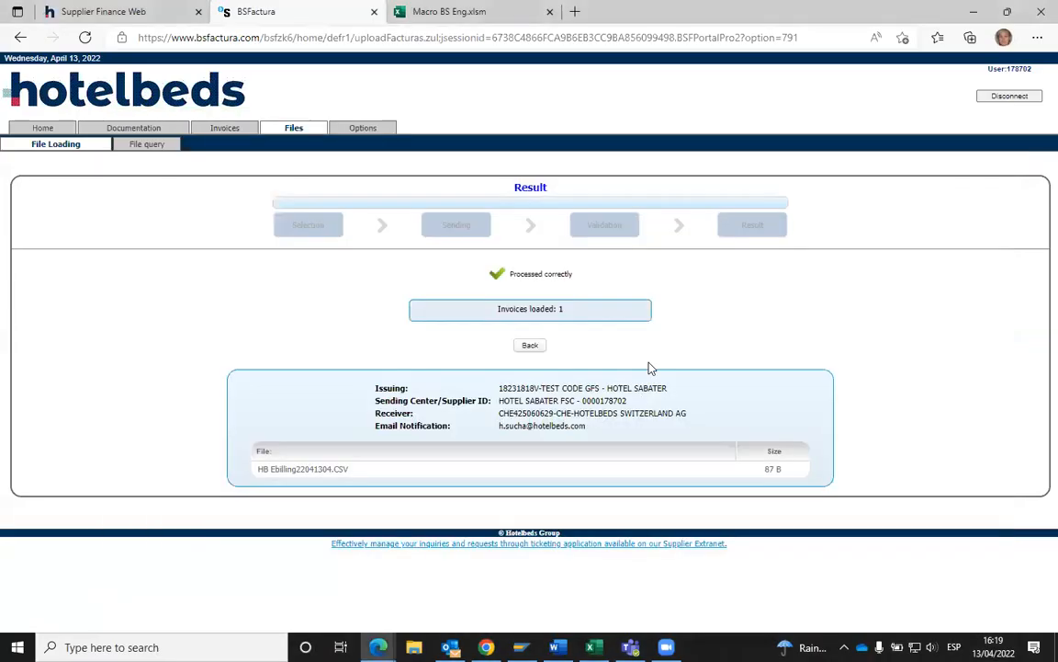
pyautogui.click(976, 11)
# - List the issued invoices not yet downloaded; all five show Sent
pyautogui.click(226, 129)
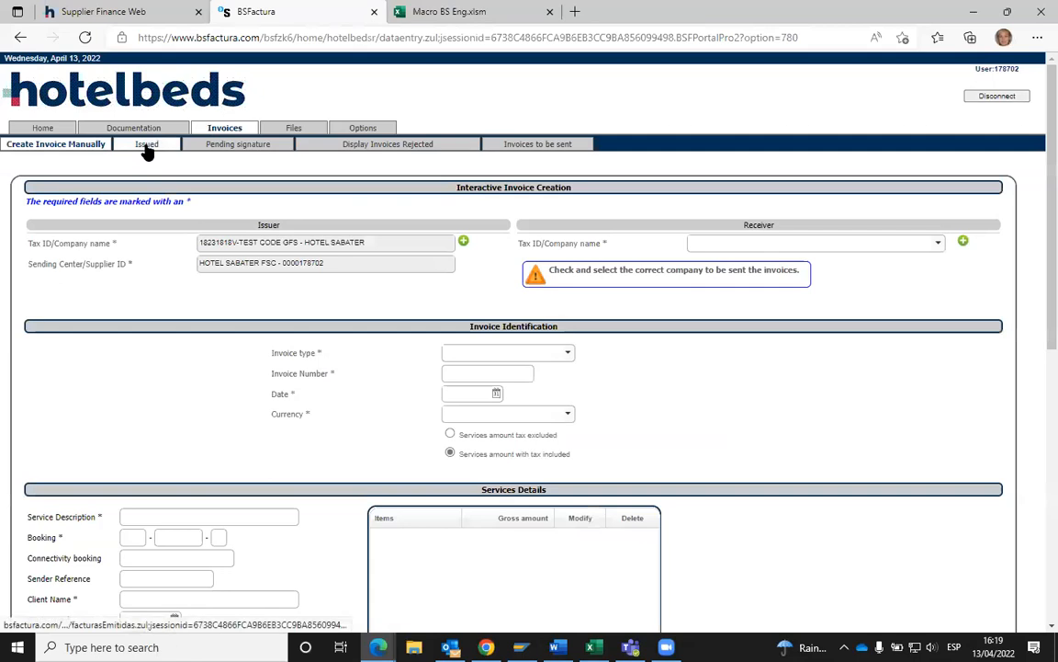
pyautogui.click(147, 147)
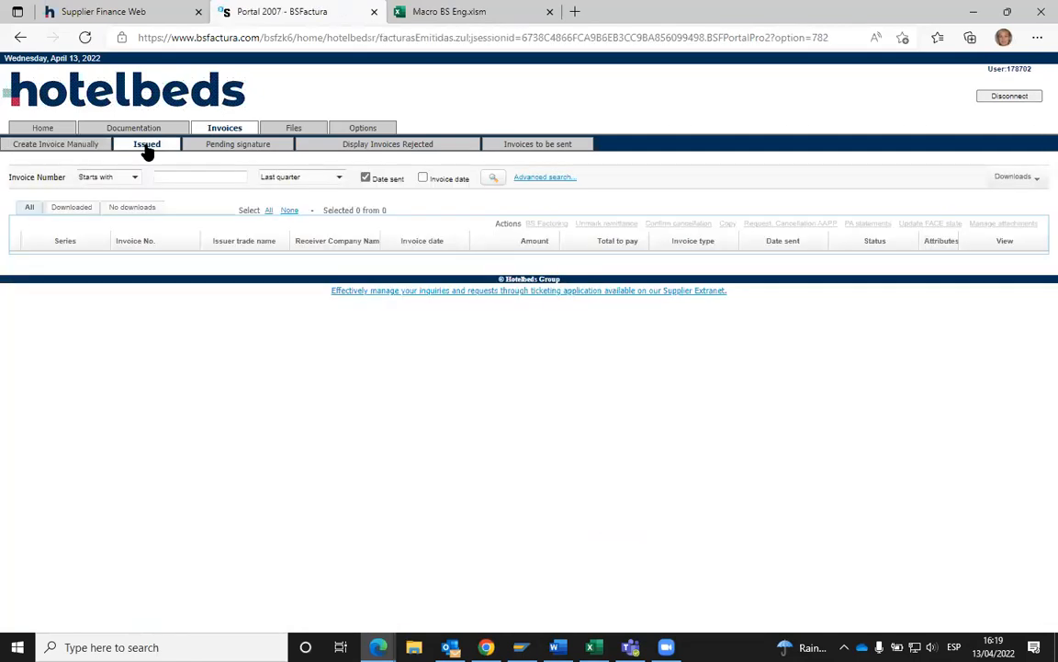
pyautogui.click(132, 207)
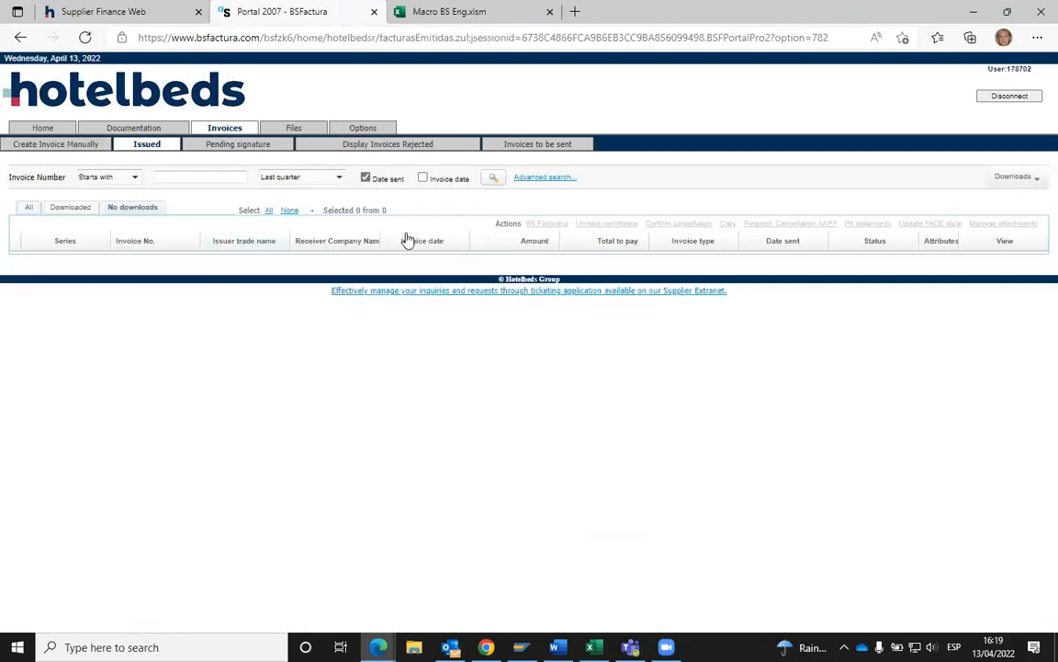
pyautogui.click(494, 182)
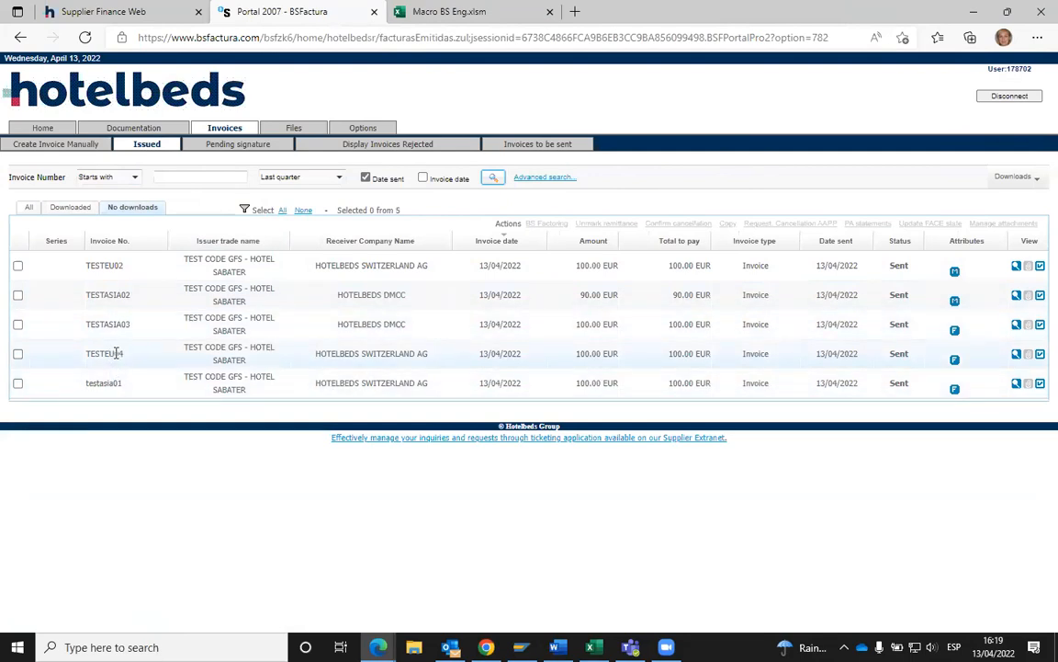
# - Open invoice TESTEU04's PDF: one double room totalling 100,00 EUR
pyautogui.moveTo(110, 353)
pyautogui.mouseDown()
pyautogui.moveTo(124, 354)
pyautogui.moveTo(83, 355)
pyautogui.moveTo(127, 358)
pyautogui.mouseUp()
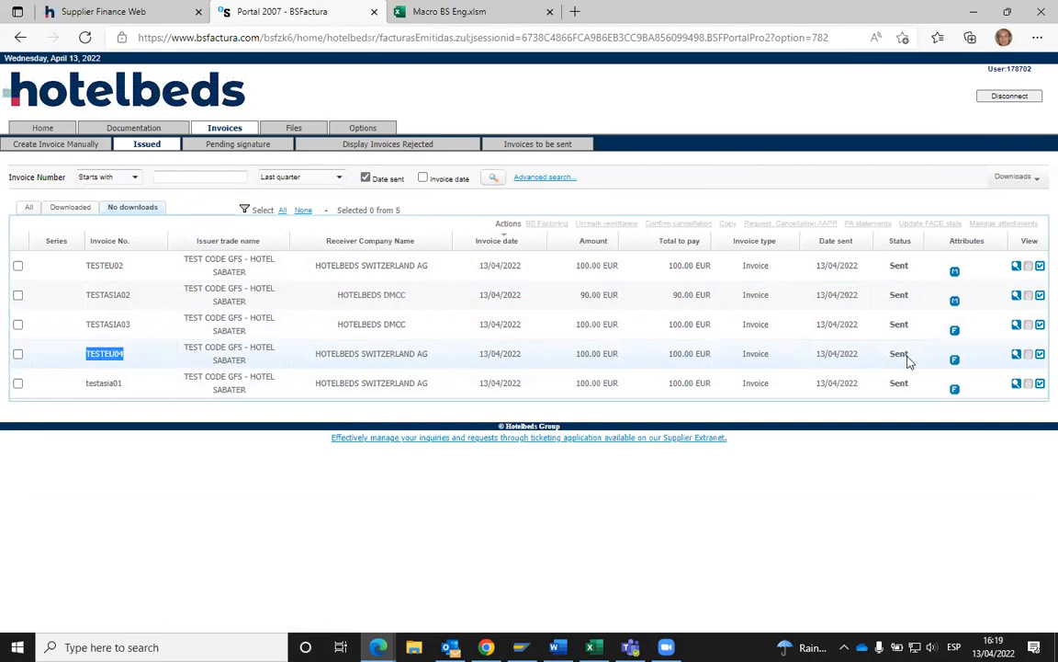
pyautogui.click(1016, 358)
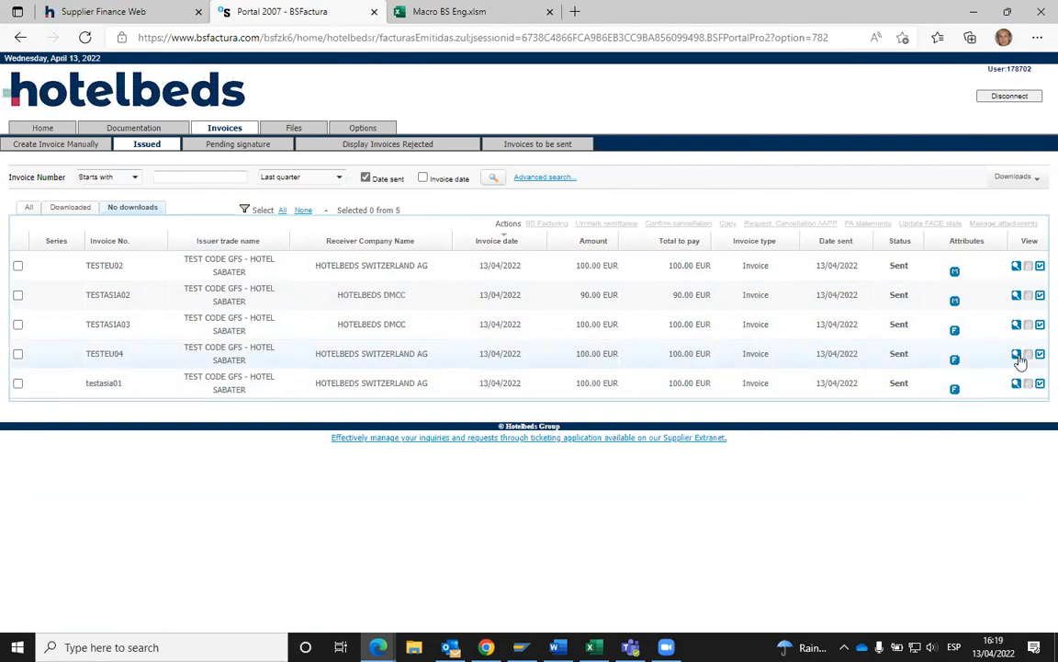
pyautogui.click(1016, 357)
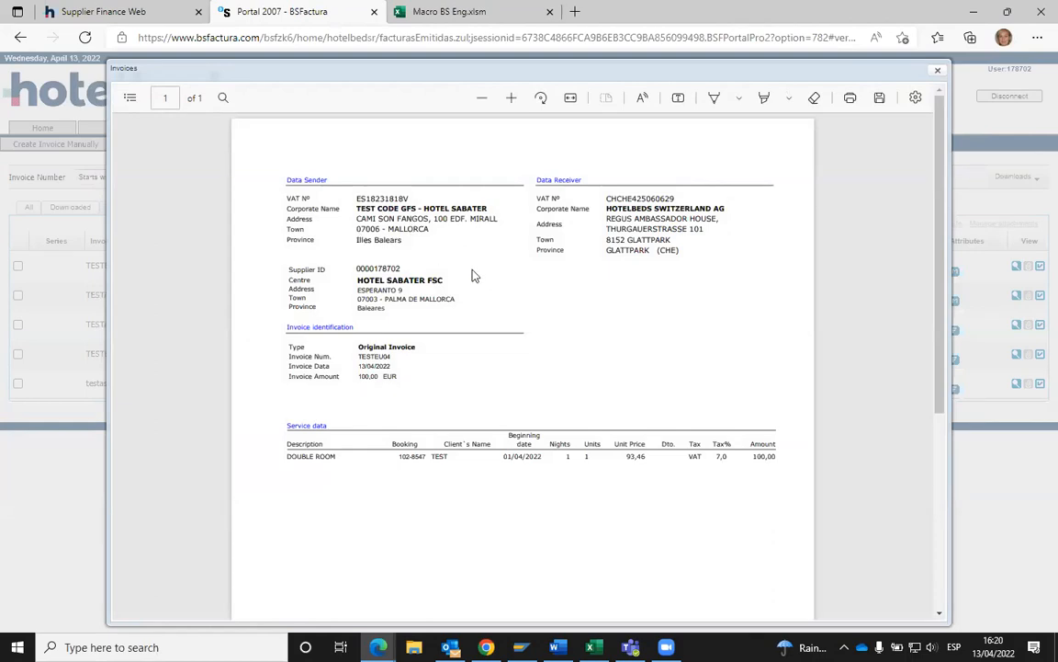
# - Scroll through the TESTEU04 PDF, then close the viewer to return to the Issued list
pyautogui.scroll(-3, 575, 322)
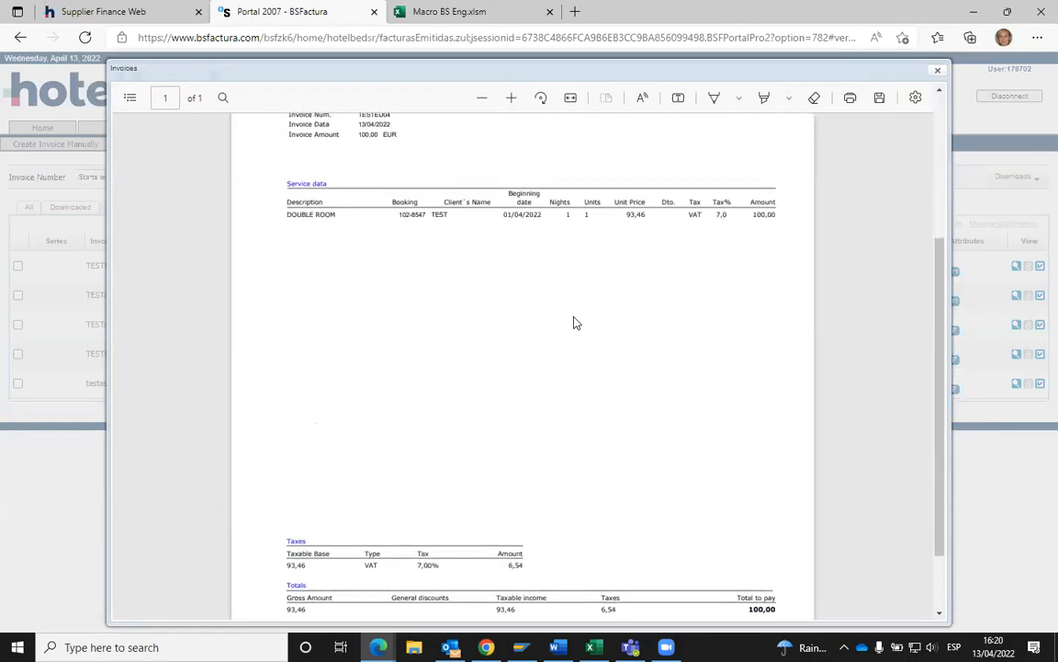
pyautogui.scroll(-1, 571, 323)
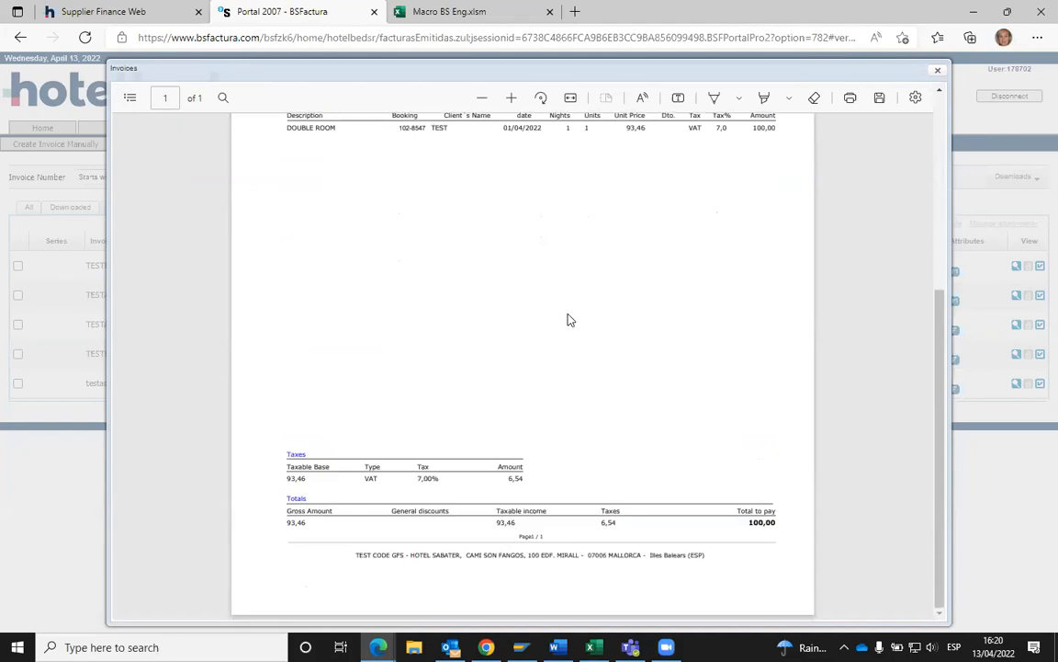
pyautogui.scroll(4, 569, 319)
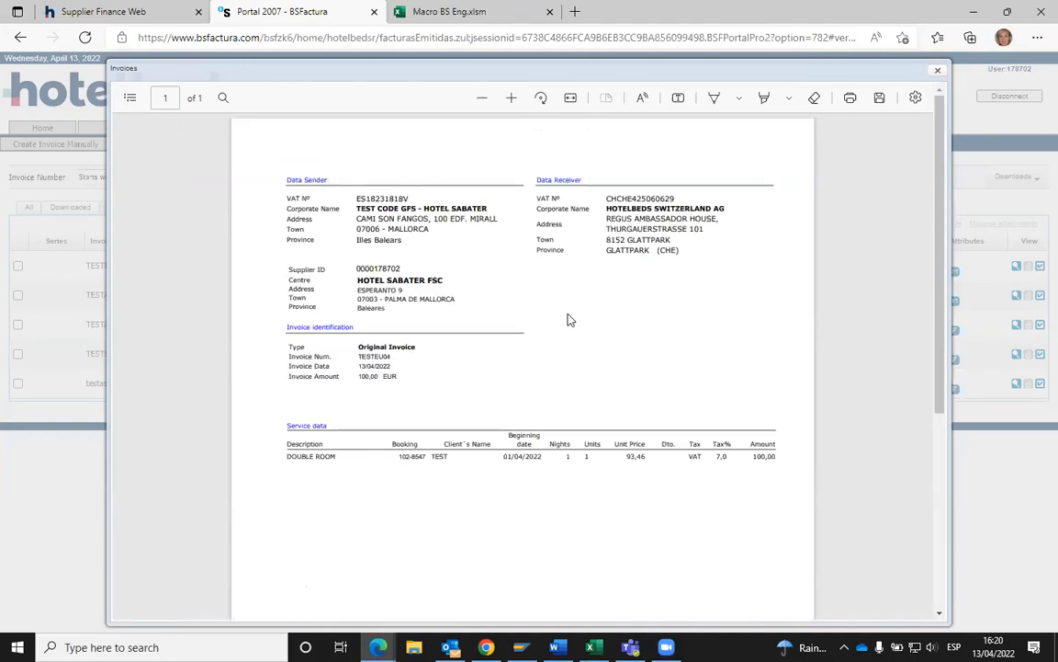
pyautogui.click(938, 74)
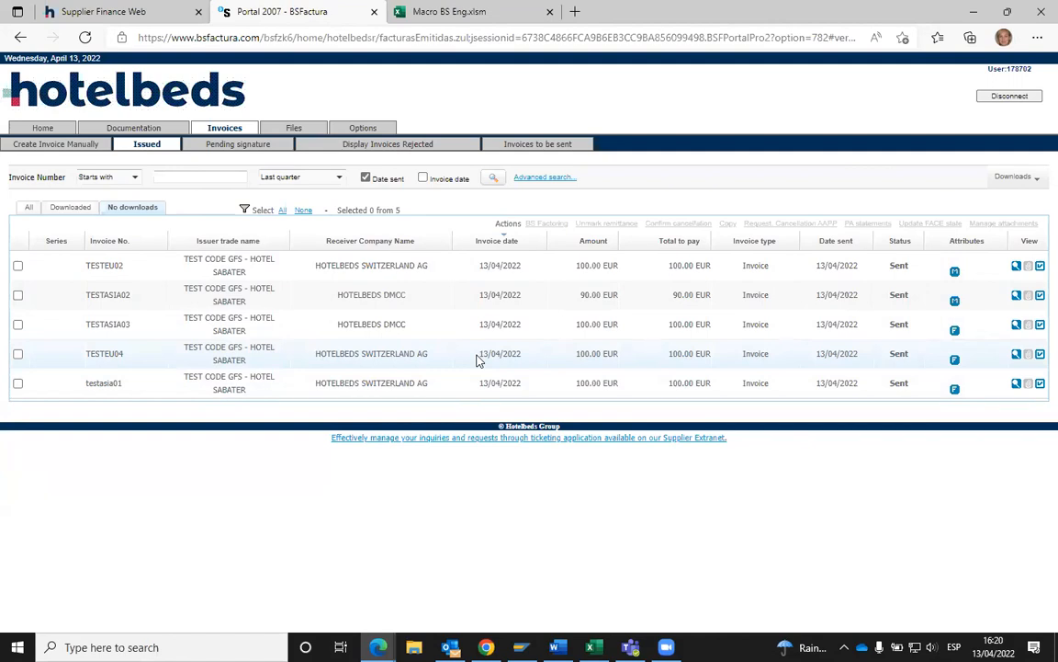
# - Open Supplier Finance Web's invoice search with filters shown and the options sidebar collapsed
pyautogui.click(122, 11)
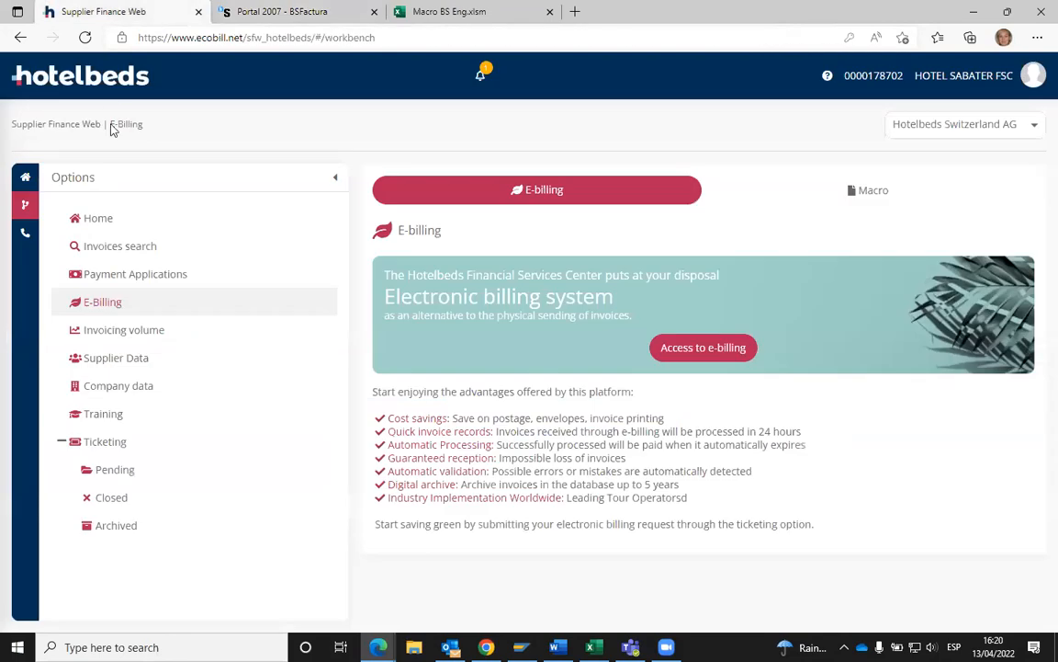
pyautogui.click(131, 249)
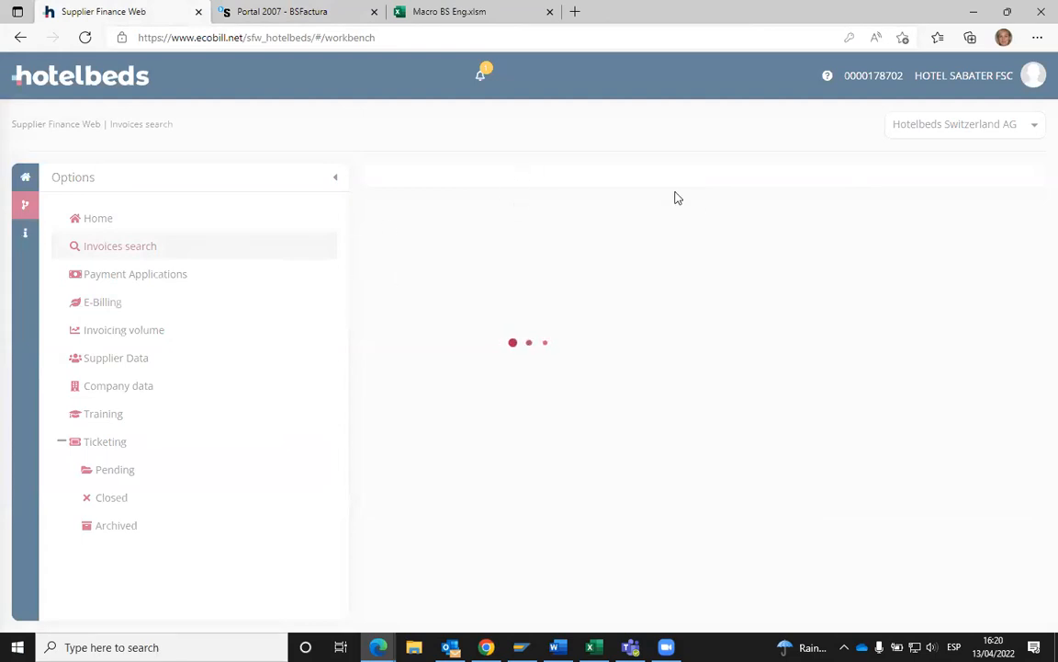
pyautogui.click(993, 193)
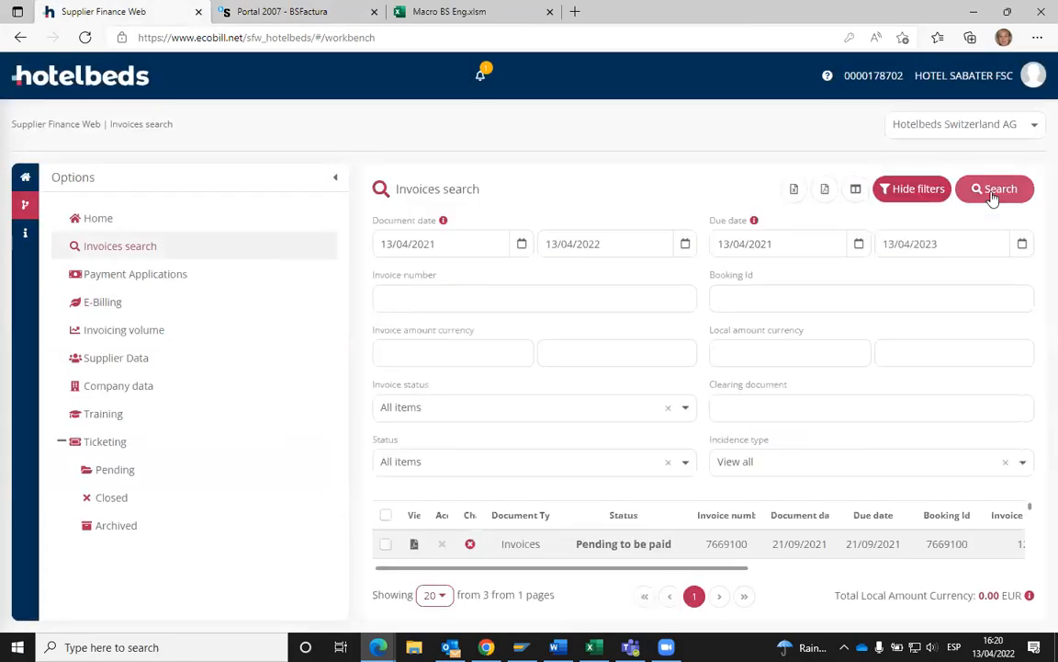
pyautogui.click(337, 179)
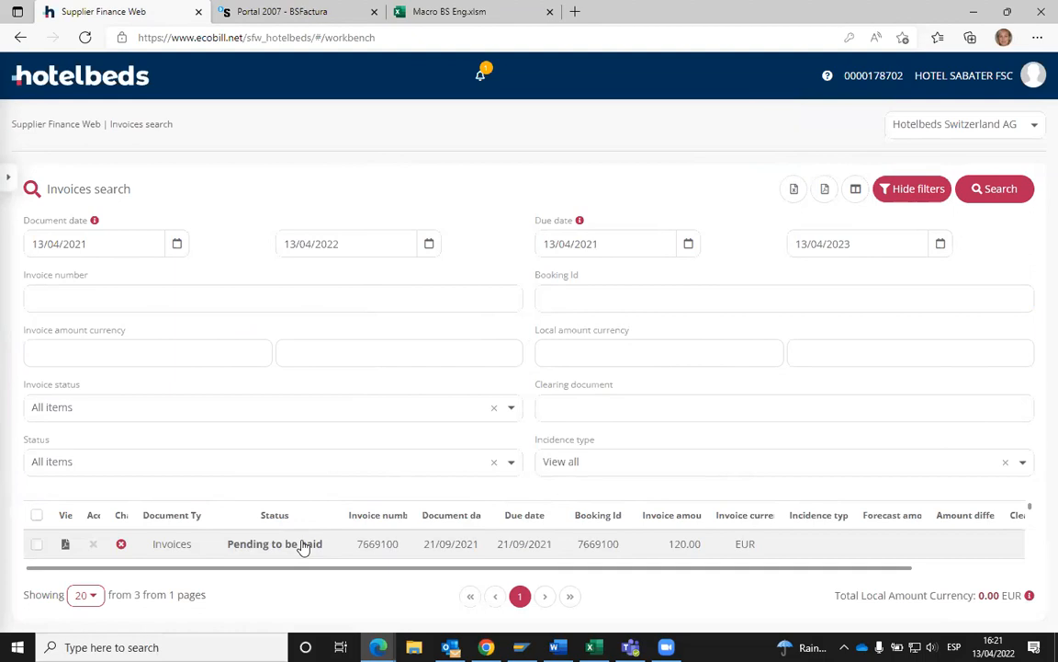
# - Restore the options sidebar and maximized window, then tick pending invoice 7669100
pyautogui.click(273, 13)
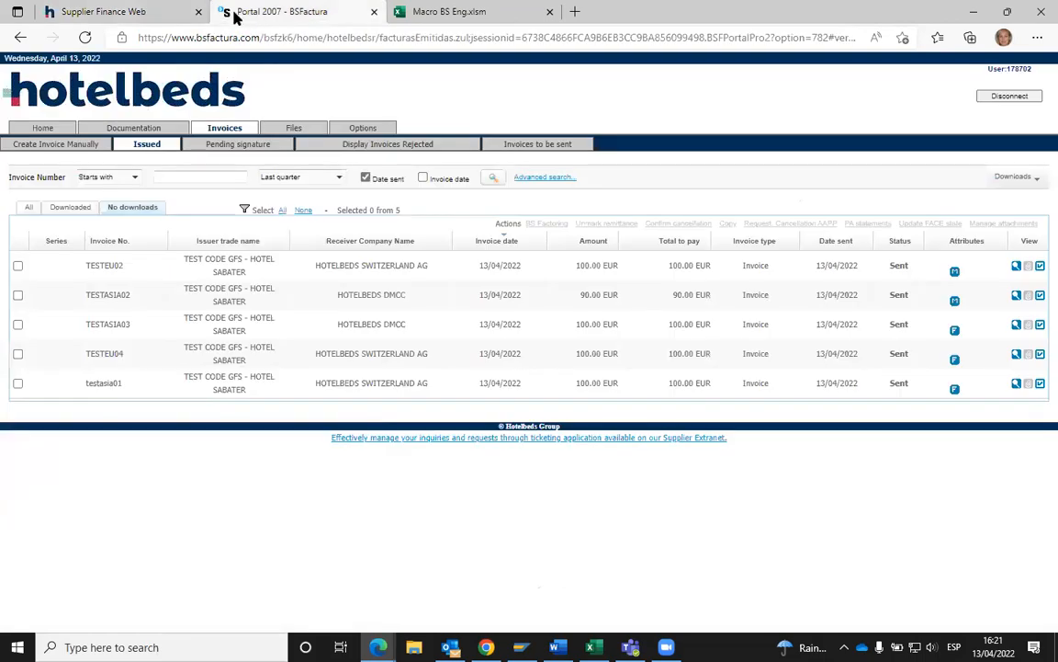
pyautogui.click(133, 13)
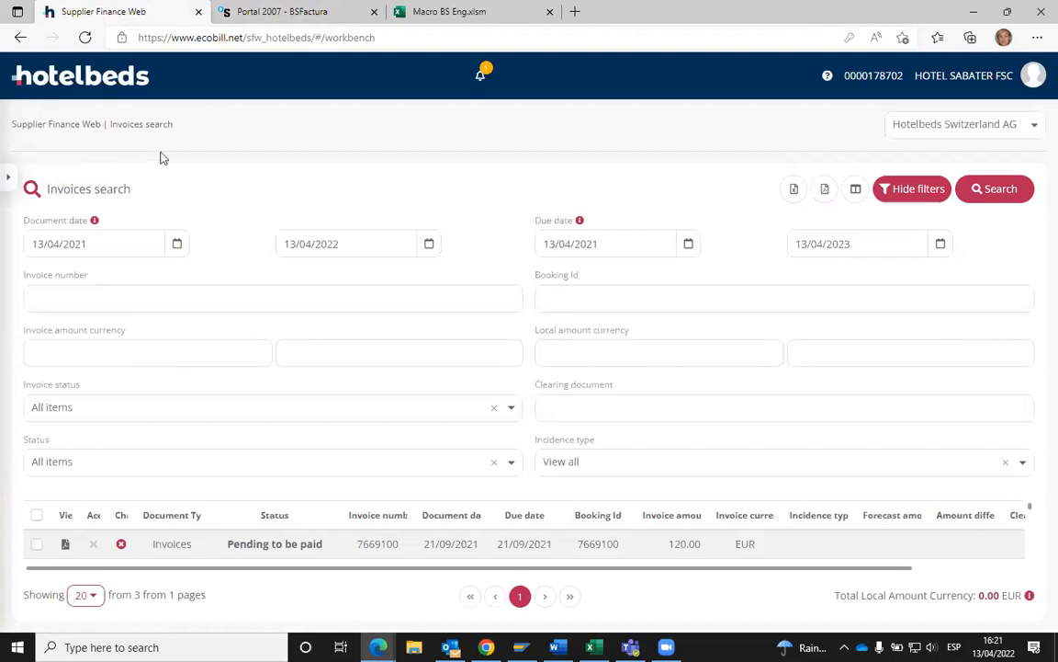
pyautogui.moveTo(632, 7); pyautogui.dragTo(644, 26)
pyautogui.click(378, 195)
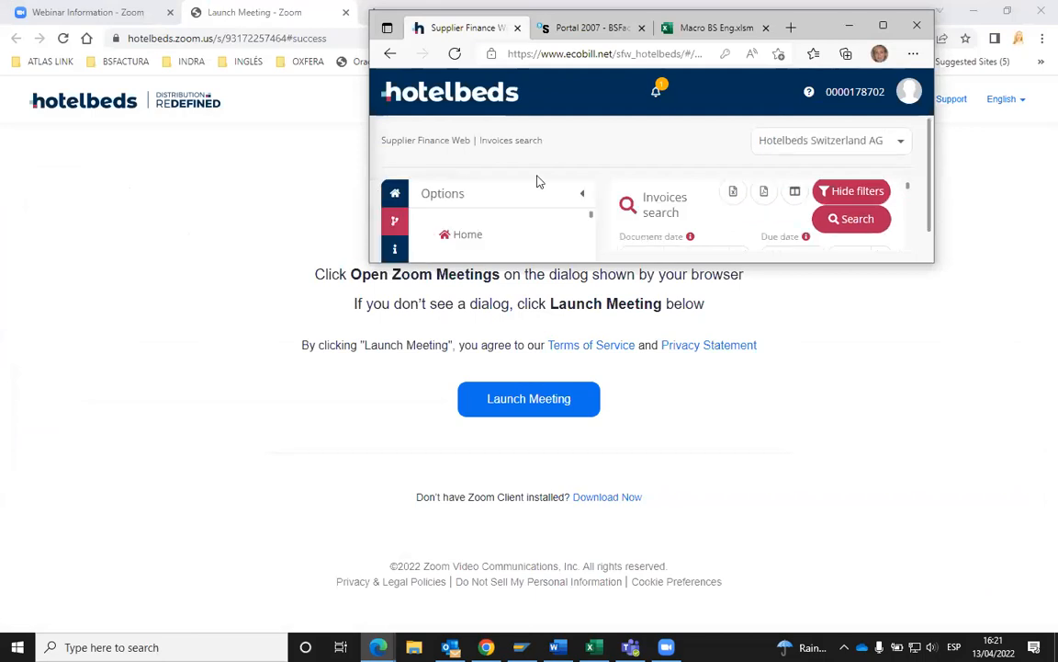
pyautogui.click(882, 25)
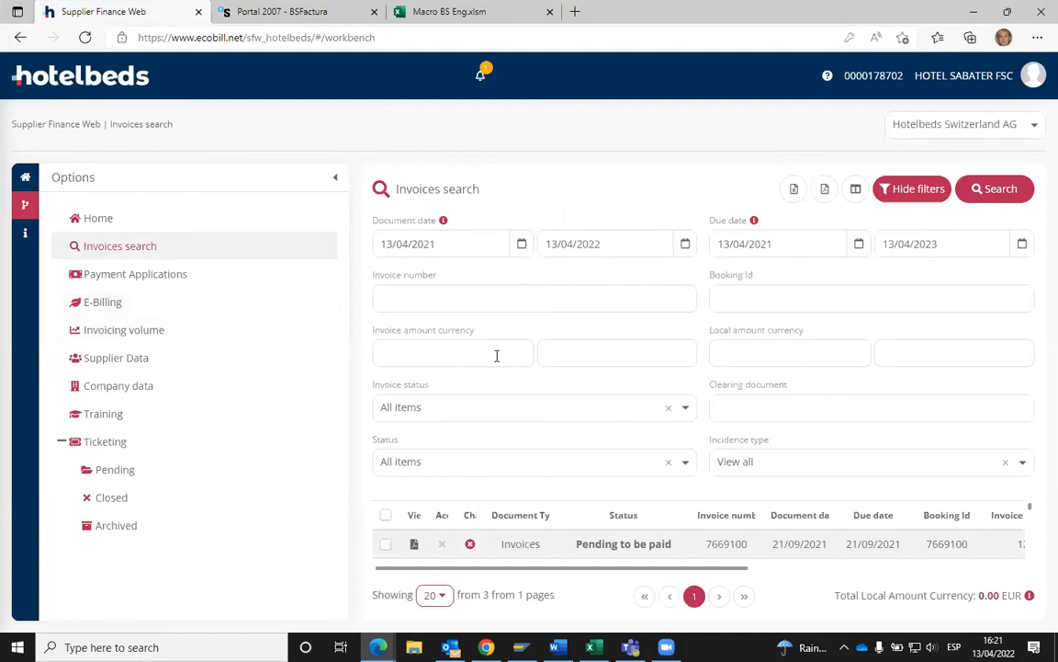
pyautogui.click(387, 546)
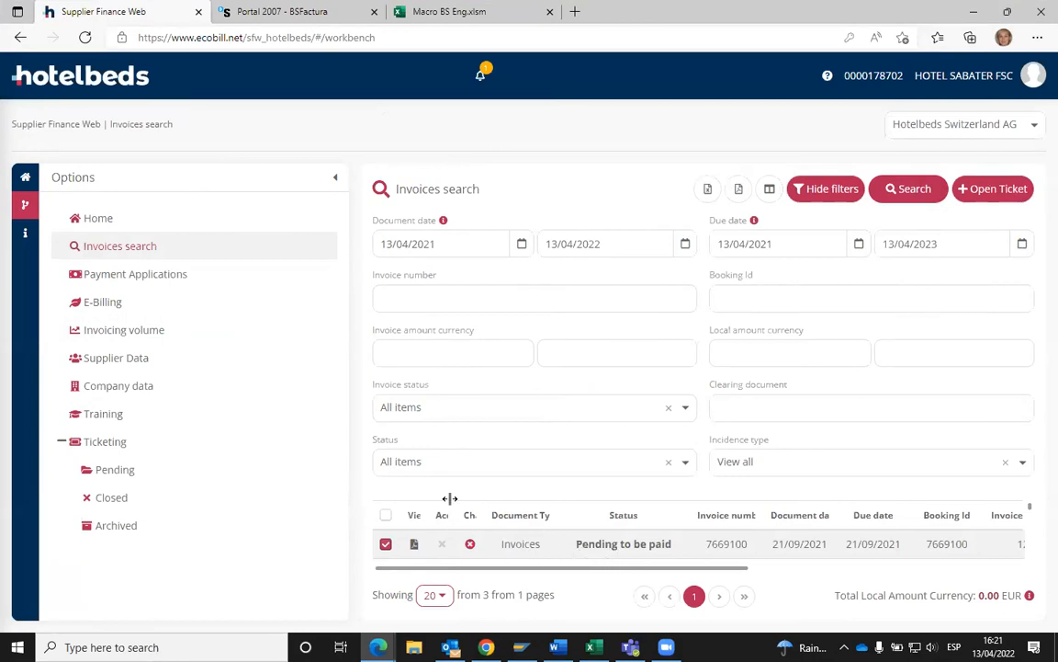
pyautogui.click(979, 190)
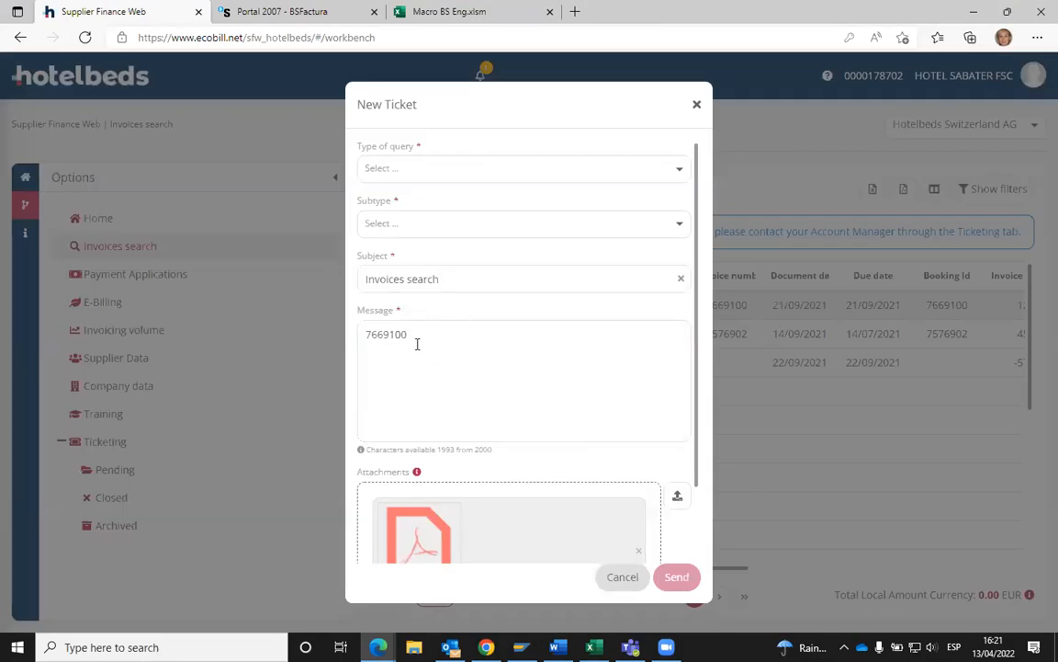
pyautogui.scroll(-1, 442, 508)
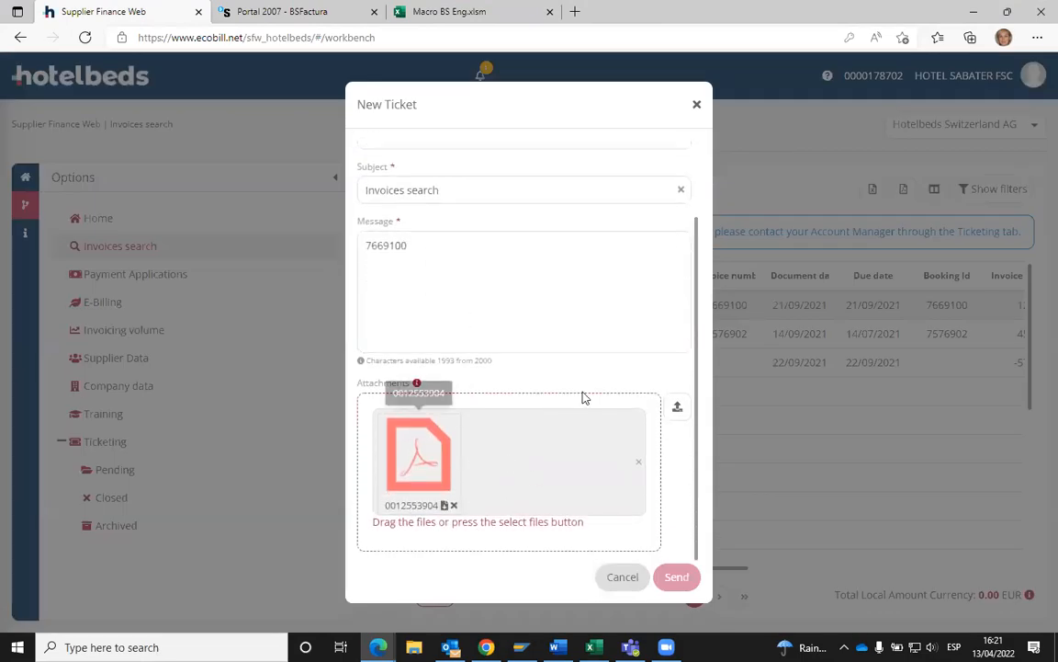
pyautogui.scroll(1, 477, 354)
pyautogui.click(413, 169)
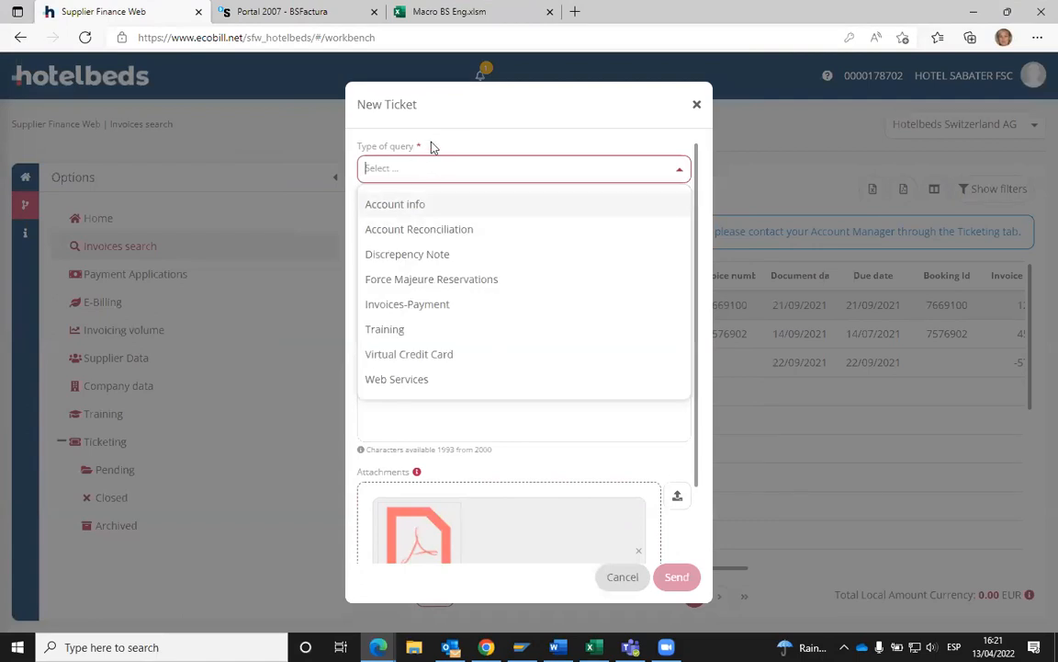
pyautogui.click(432, 145)
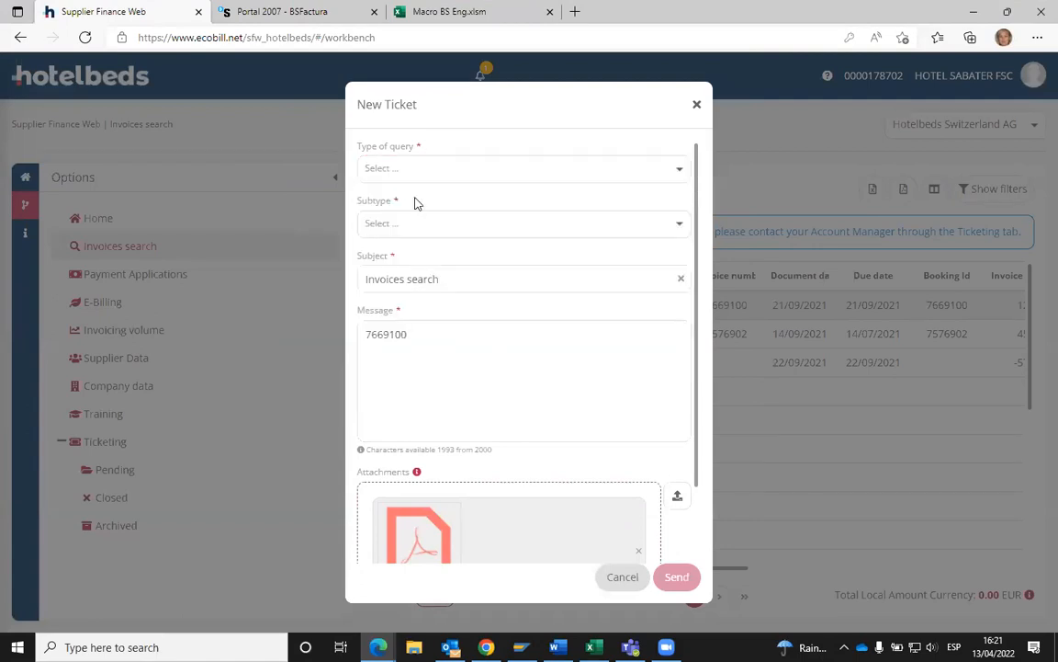
pyautogui.click(697, 109)
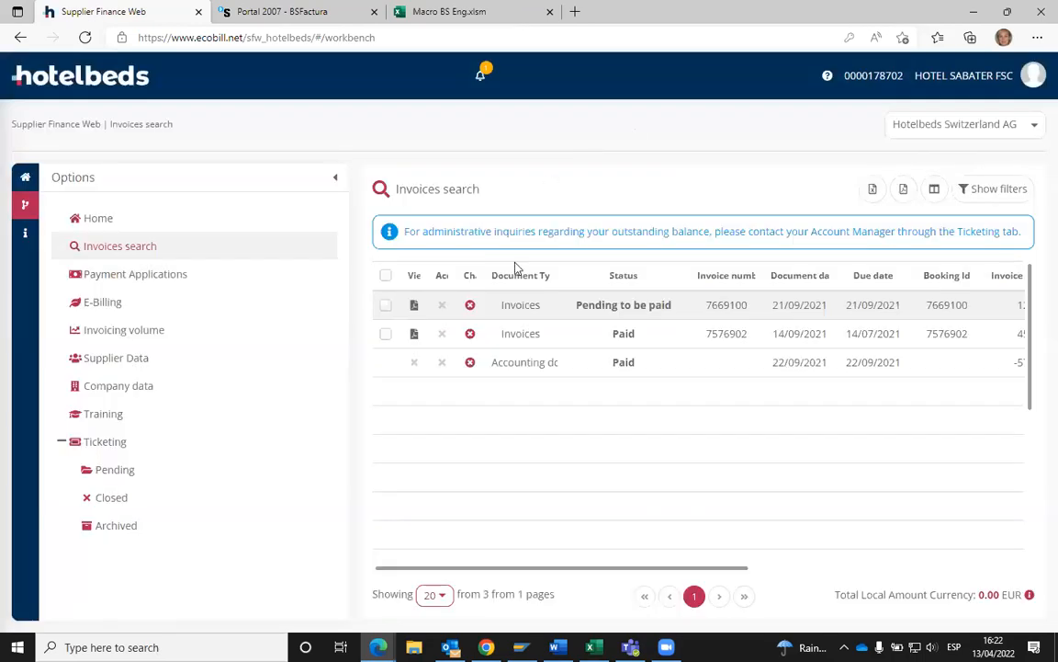
# - Check BSFactura's invoice list, then open the Ticketing section in Supplier Finance Web
pyautogui.click(281, 11)
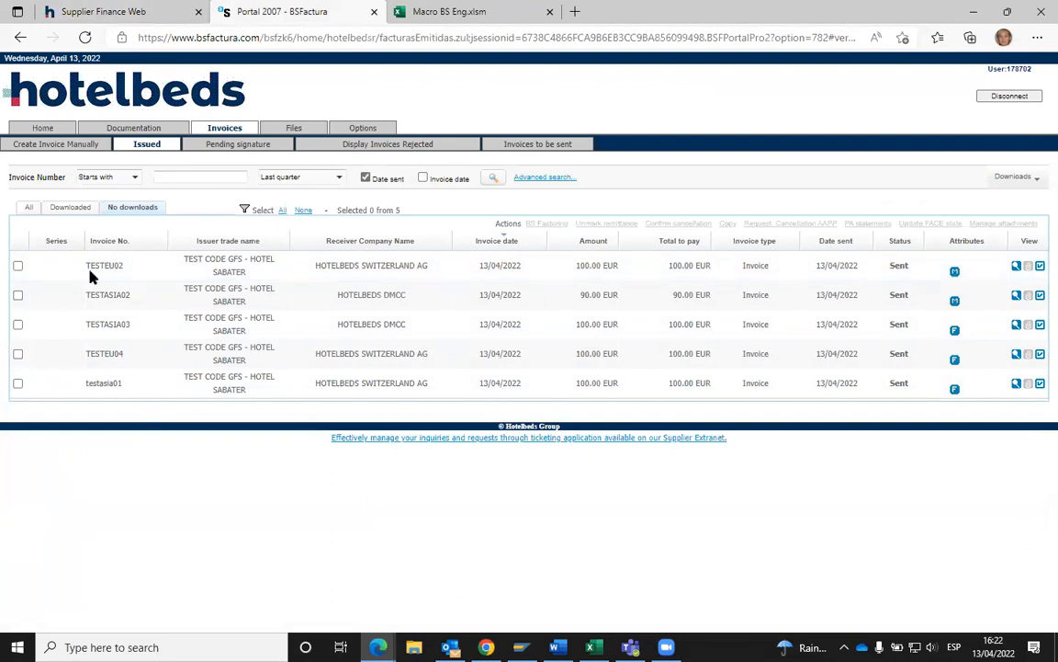
pyautogui.click(96, 11)
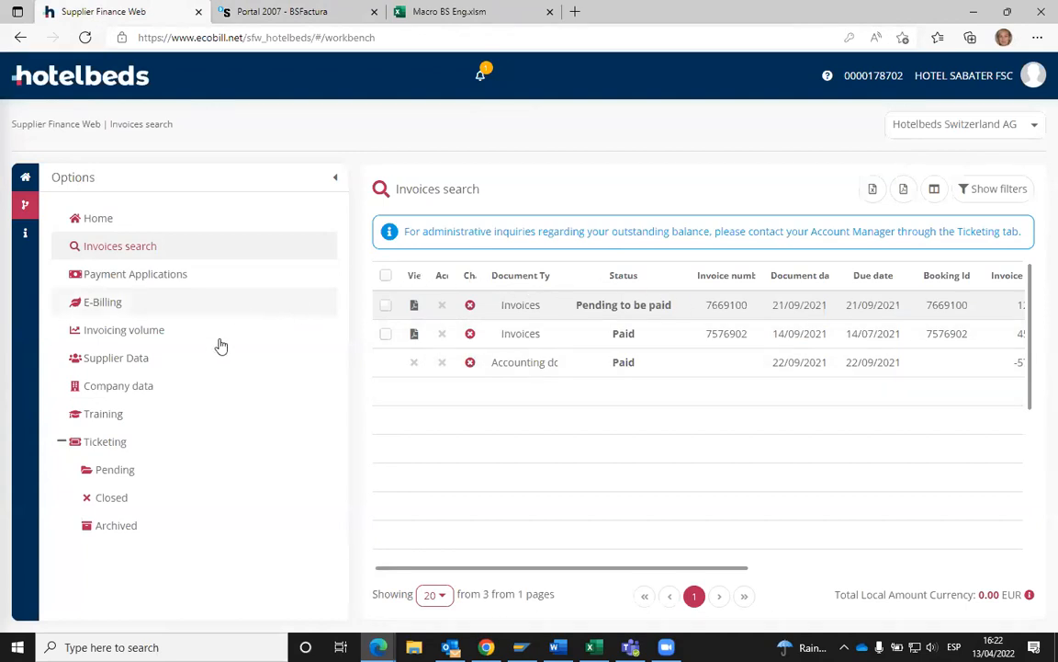
pyautogui.click(107, 444)
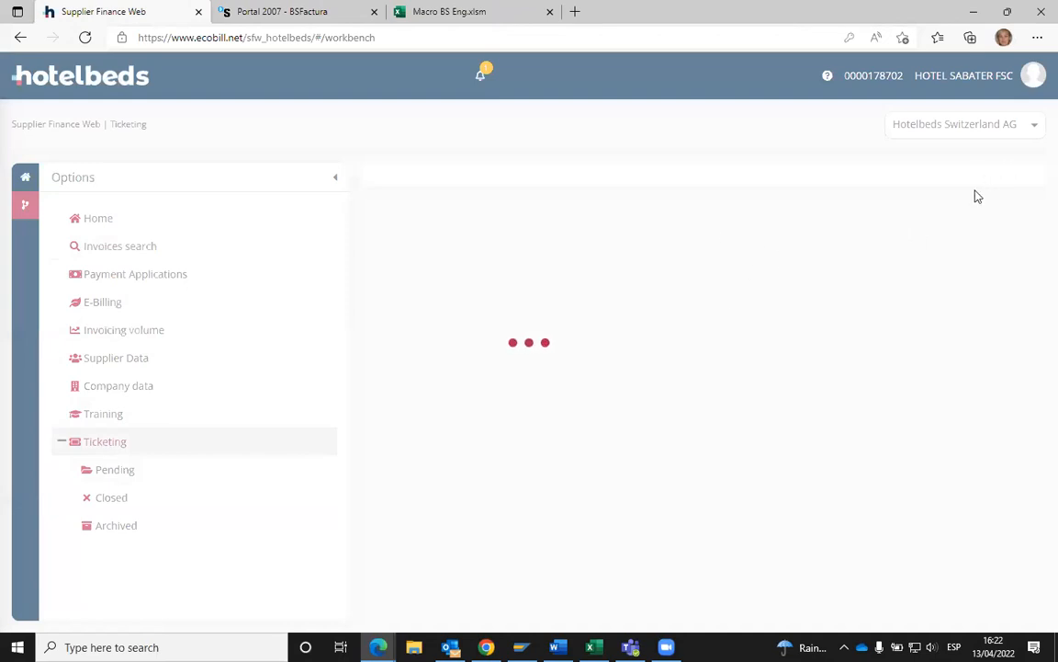
pyautogui.click(988, 189)
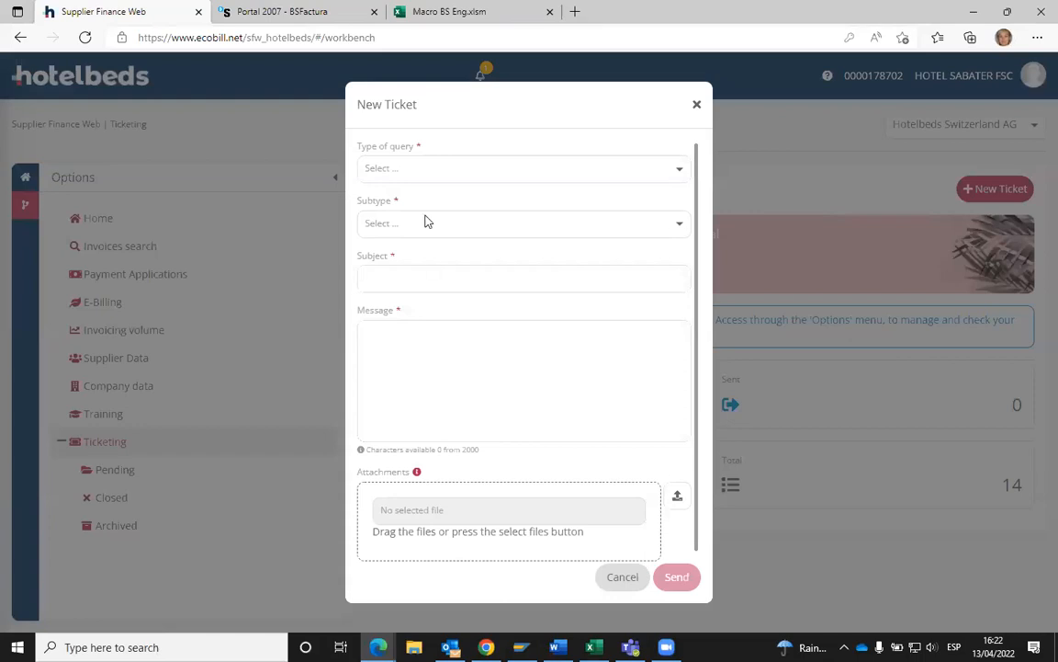
pyautogui.click(376, 335)
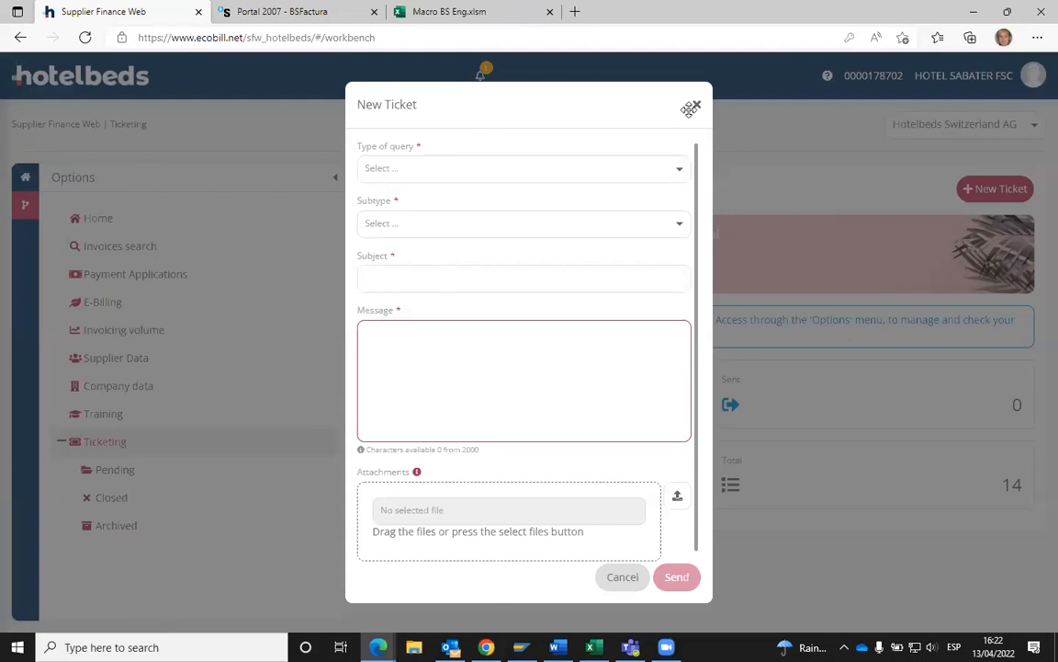
pyautogui.click(625, 109)
pyautogui.press('Escape')
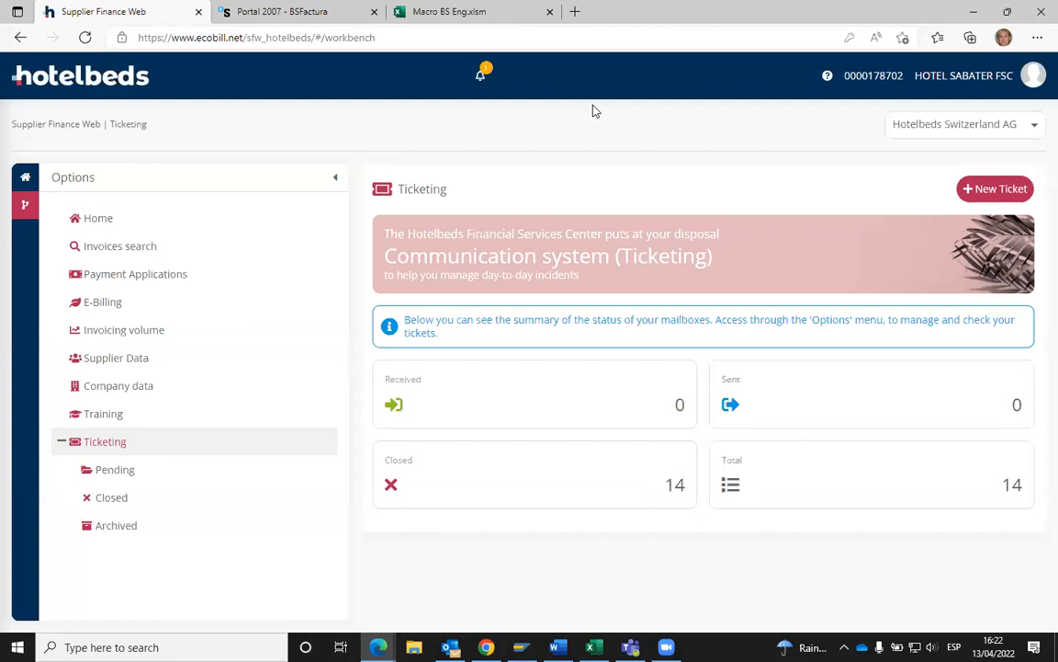
# - After reviewing BSFactura's list, start a new ticket from Supplier Finance Web's Ticketing page
pyautogui.click(272, 13)
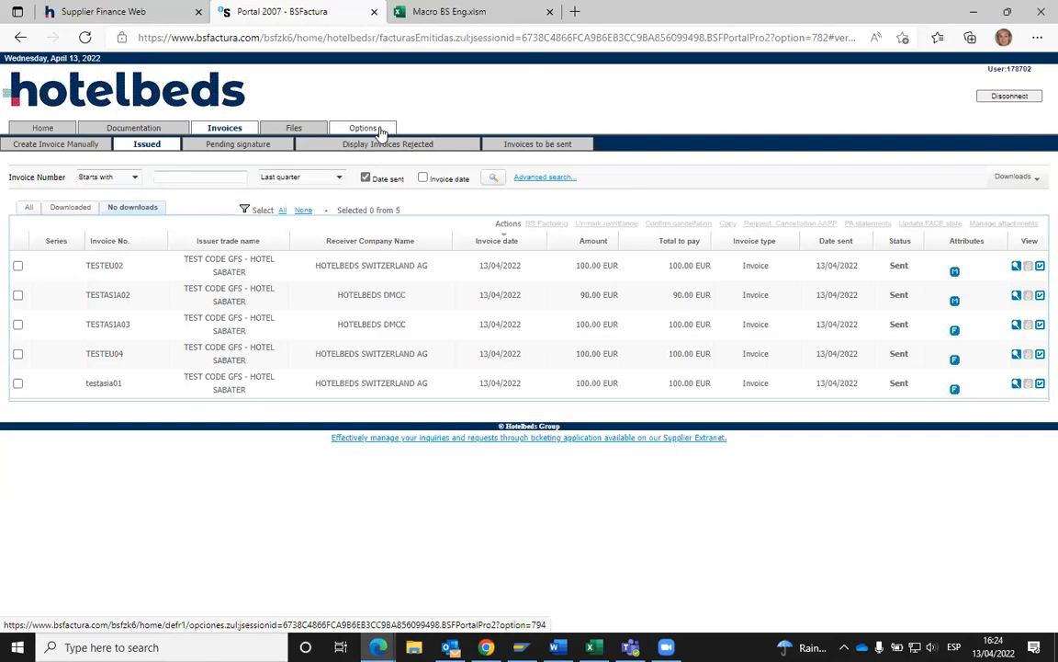
pyautogui.click(115, 12)
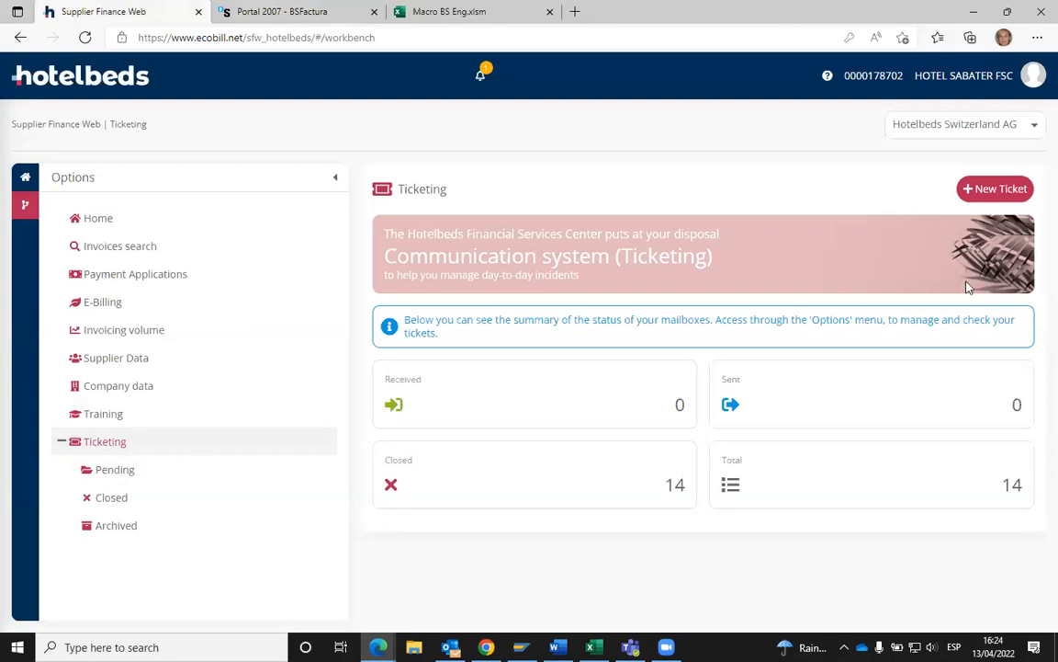
pyautogui.click(989, 195)
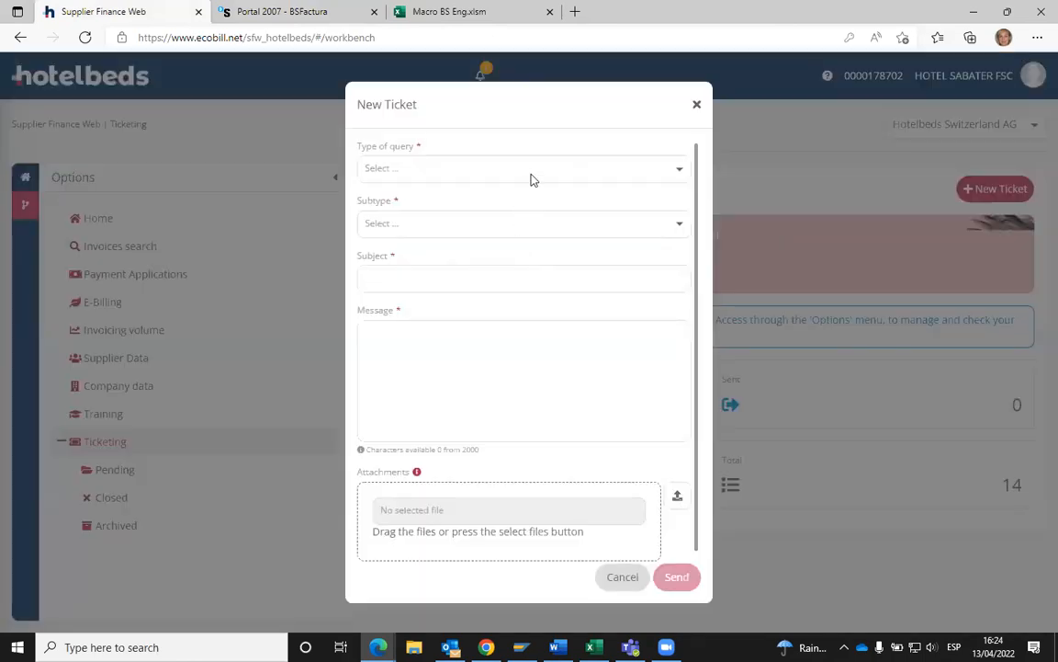
# - Try query types Web Services, Account info, Account Reconciliation, ending on Discrepancy Note
pyautogui.click(531, 173)
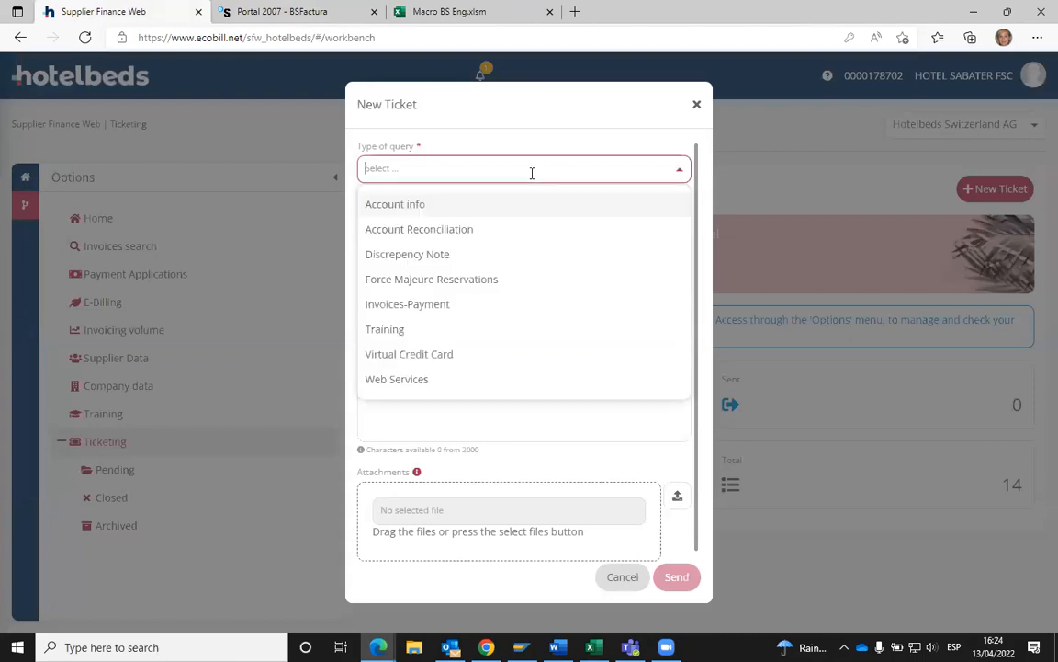
pyautogui.click(422, 378)
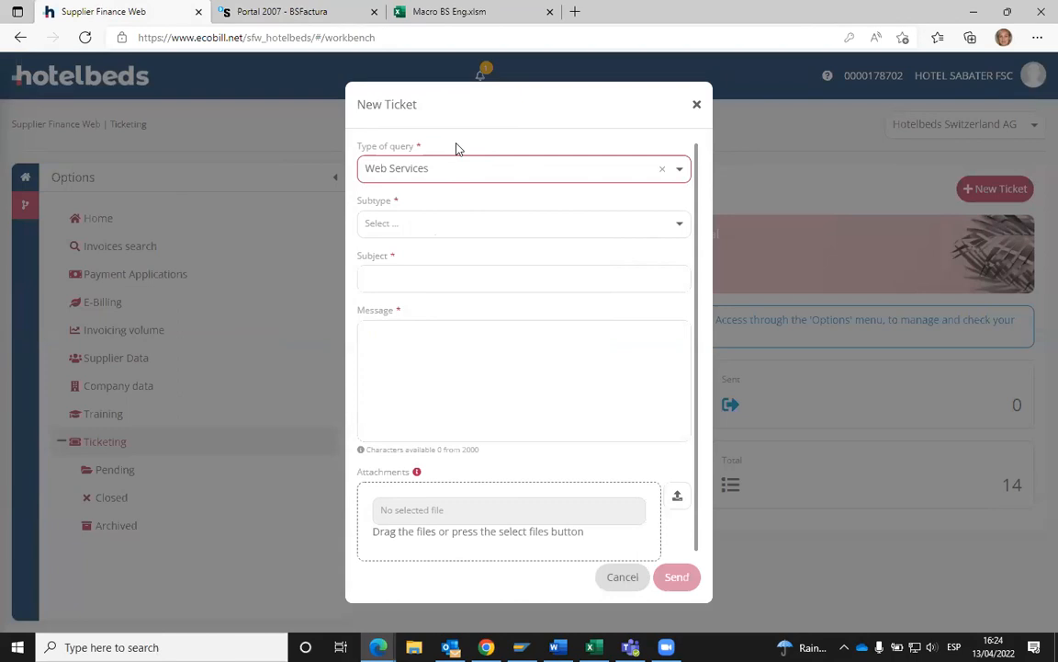
pyautogui.click(679, 174)
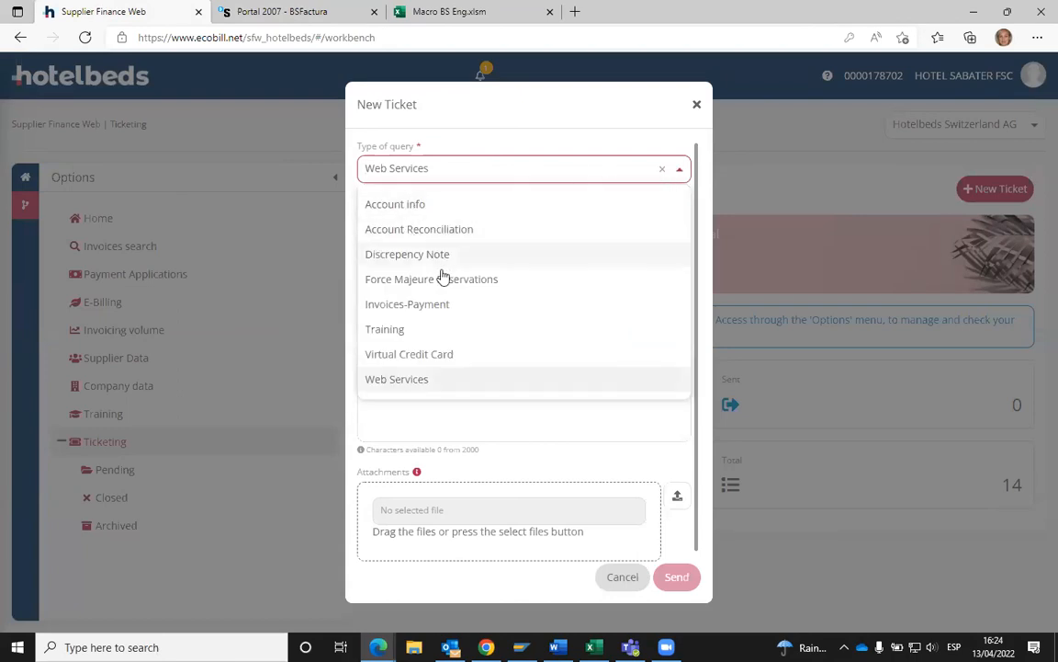
pyautogui.click(416, 205)
pyautogui.click(480, 169)
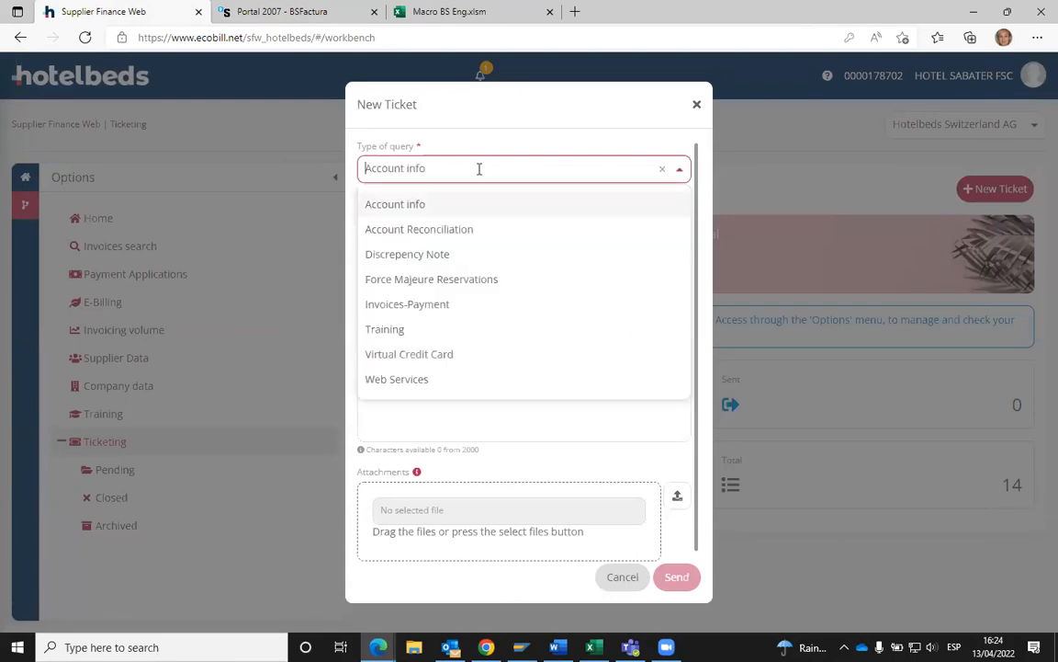
pyautogui.click(434, 235)
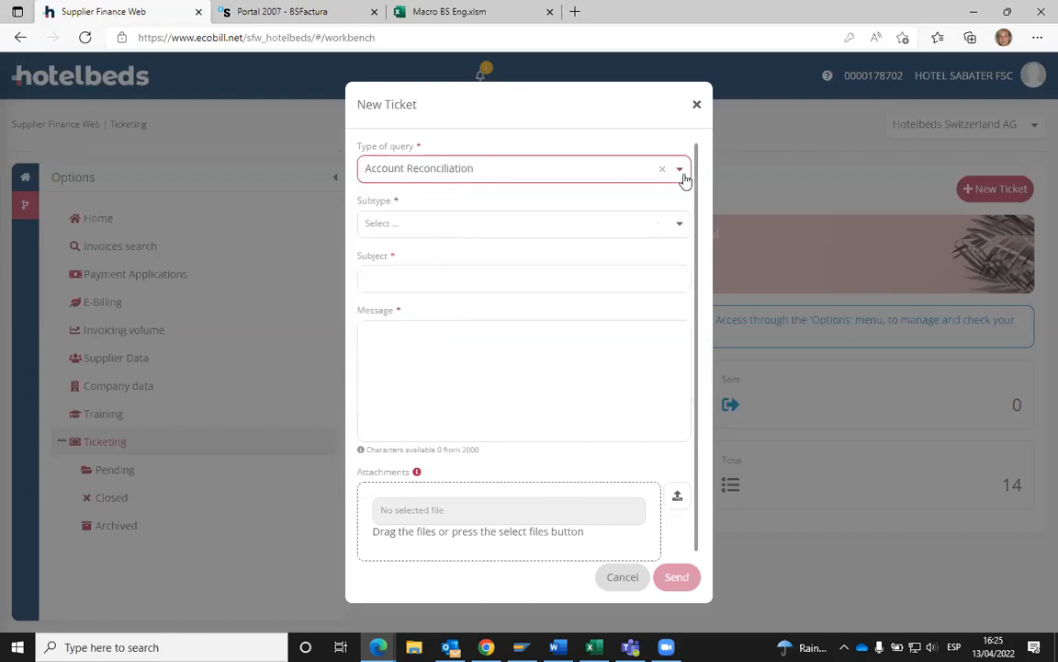
pyautogui.click(620, 168)
pyautogui.click(409, 250)
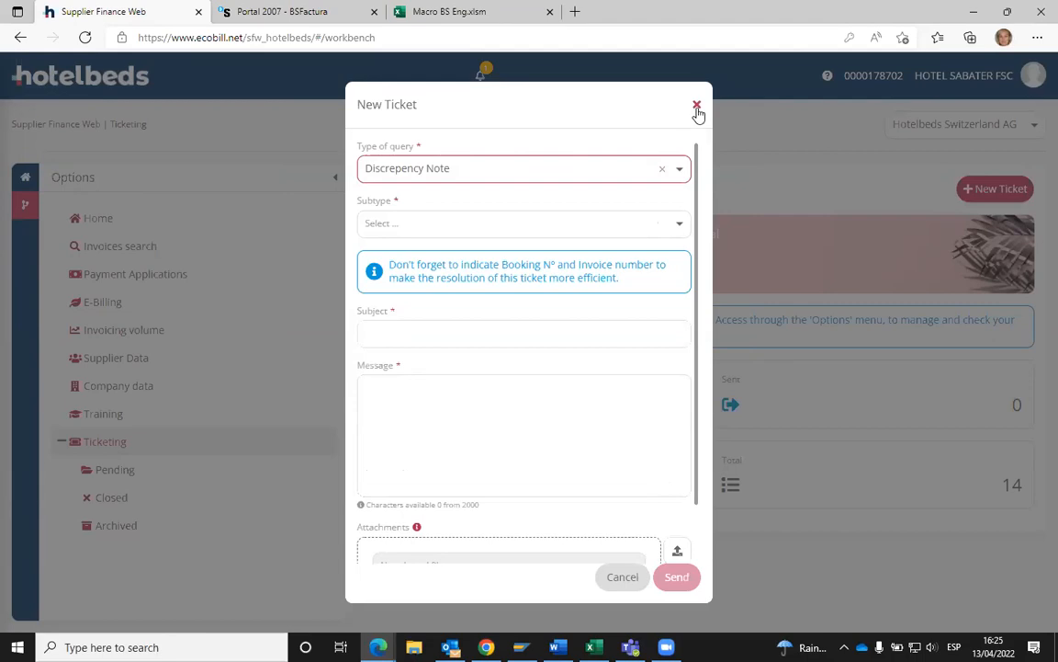
pyautogui.click(696, 108)
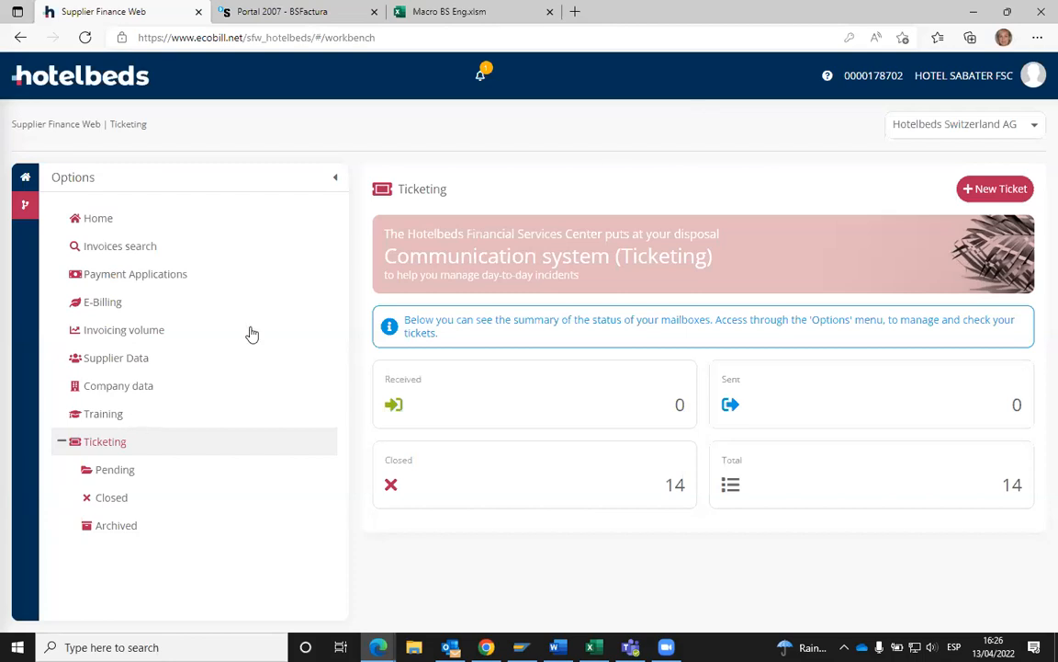
# - Switch to BSFactura's issued-invoices list showing five invoices marked Sent
pyautogui.click(313, 13)
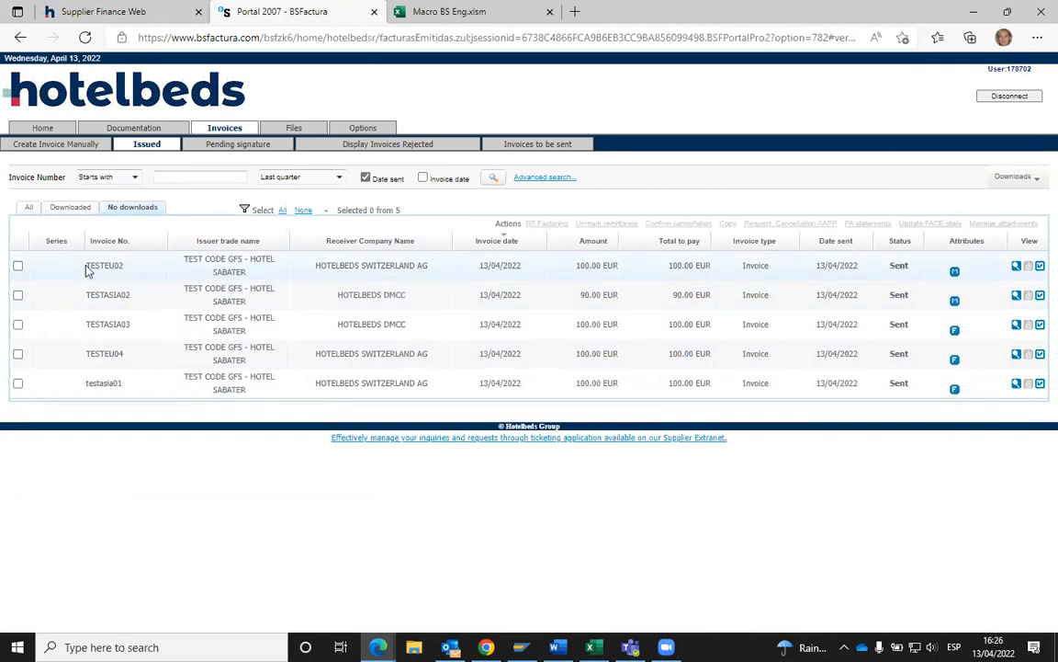
# - In Supplier Finance Web, open a new ticket, click its Message field, and discard it unsent
pyautogui.click(127, 13)
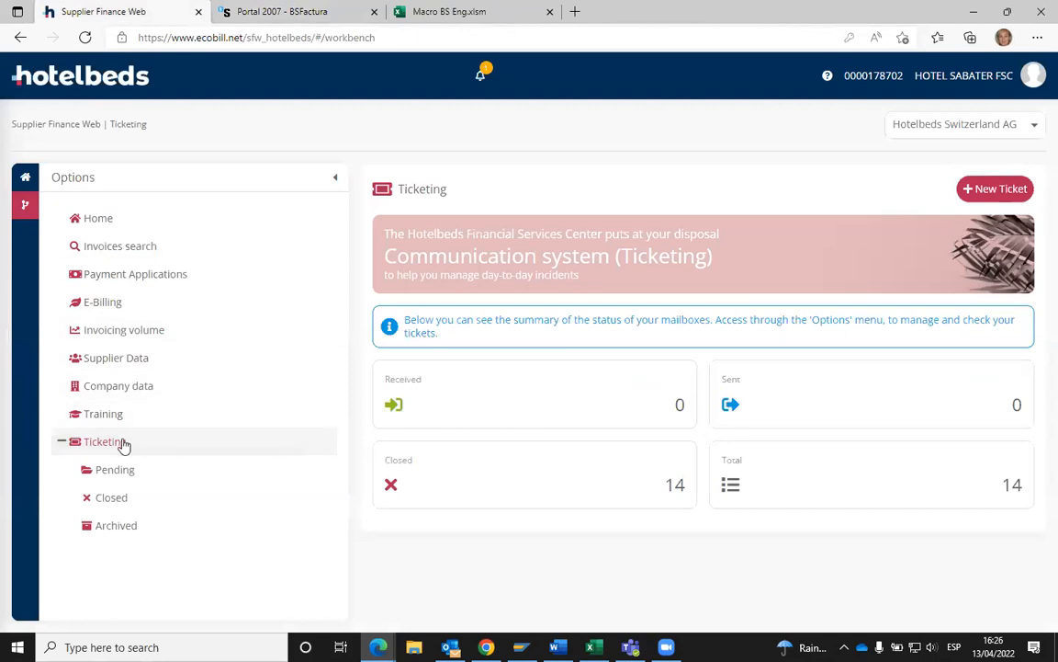
pyautogui.click(991, 197)
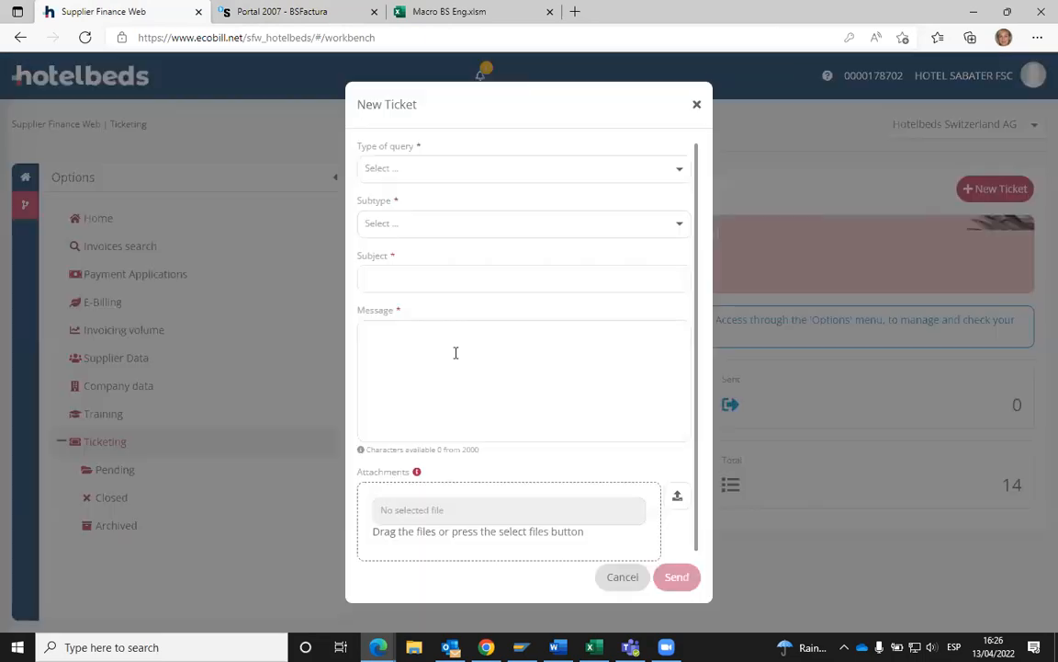
pyautogui.click(448, 349)
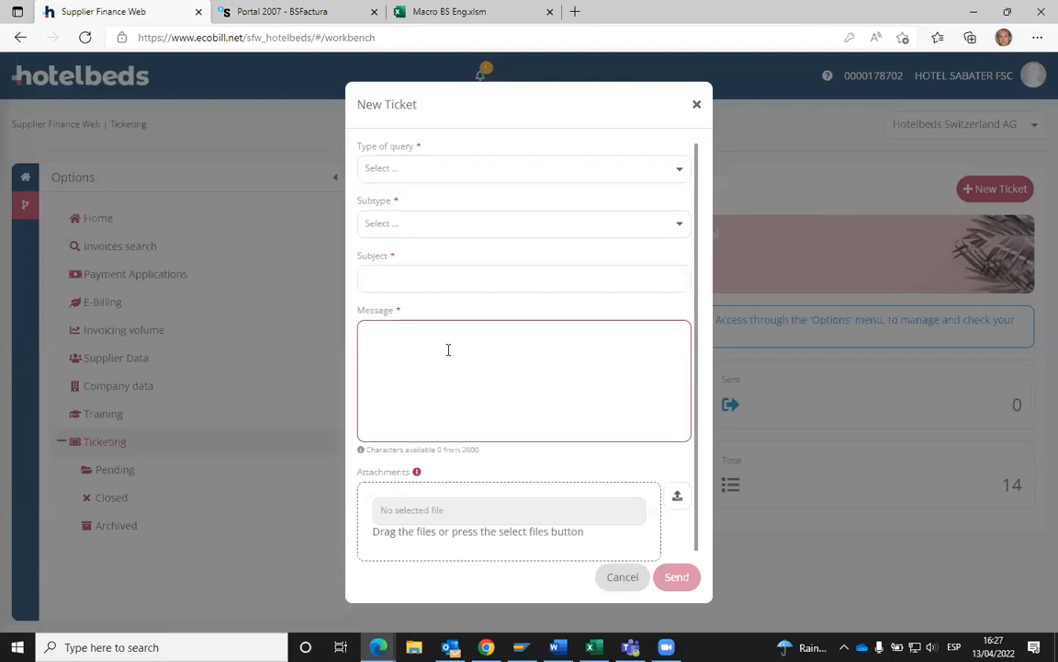
pyautogui.click(697, 107)
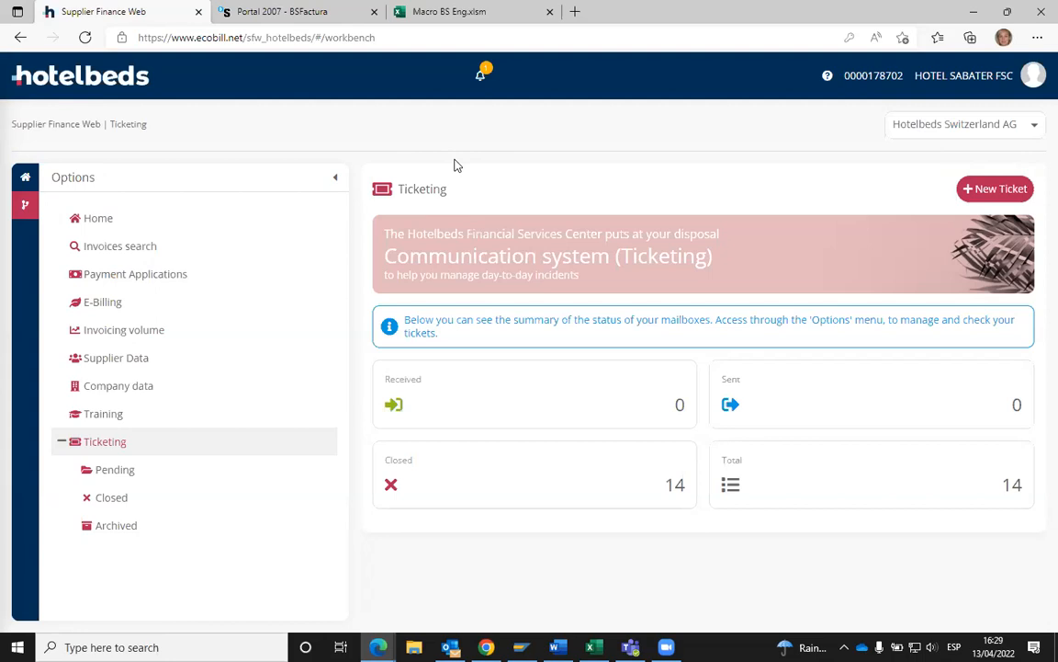
# - Sign out, log back in with the supplier user ID and password, and reopen Ticketing
pyautogui.click(1034, 81)
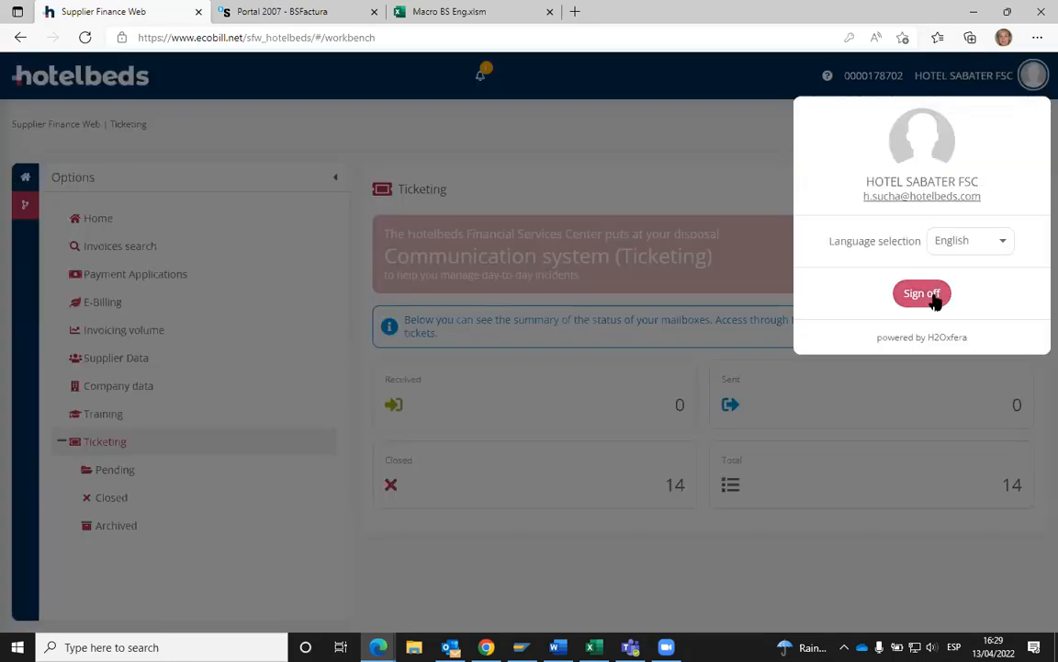
pyautogui.click(935, 300)
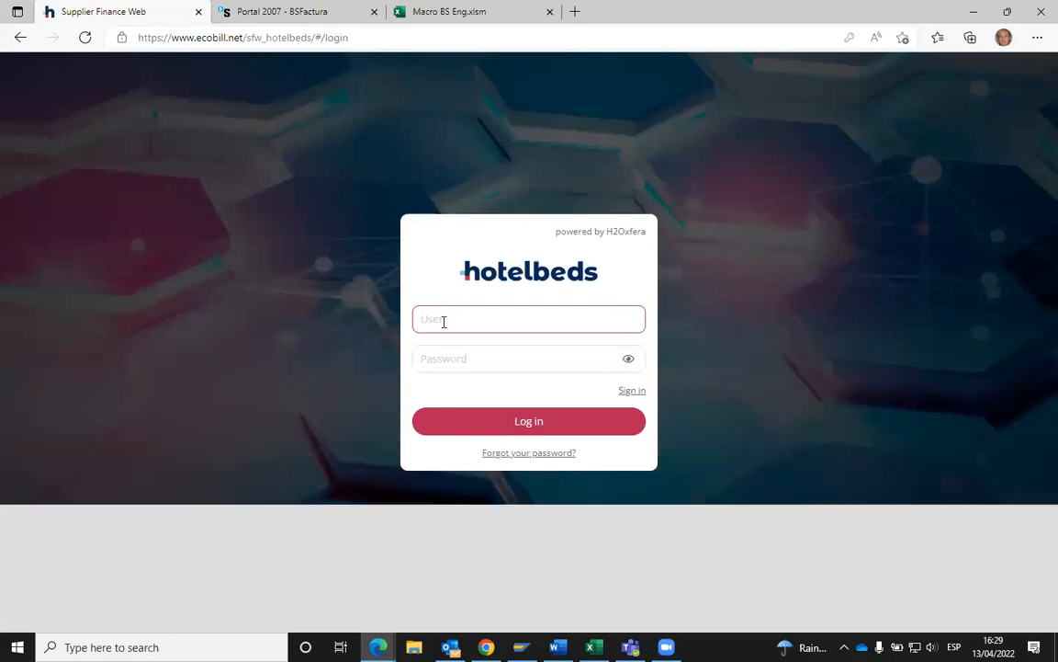
pyautogui.write('178702')
pyautogui.click(450, 358)
pyautogui.write('••••••')
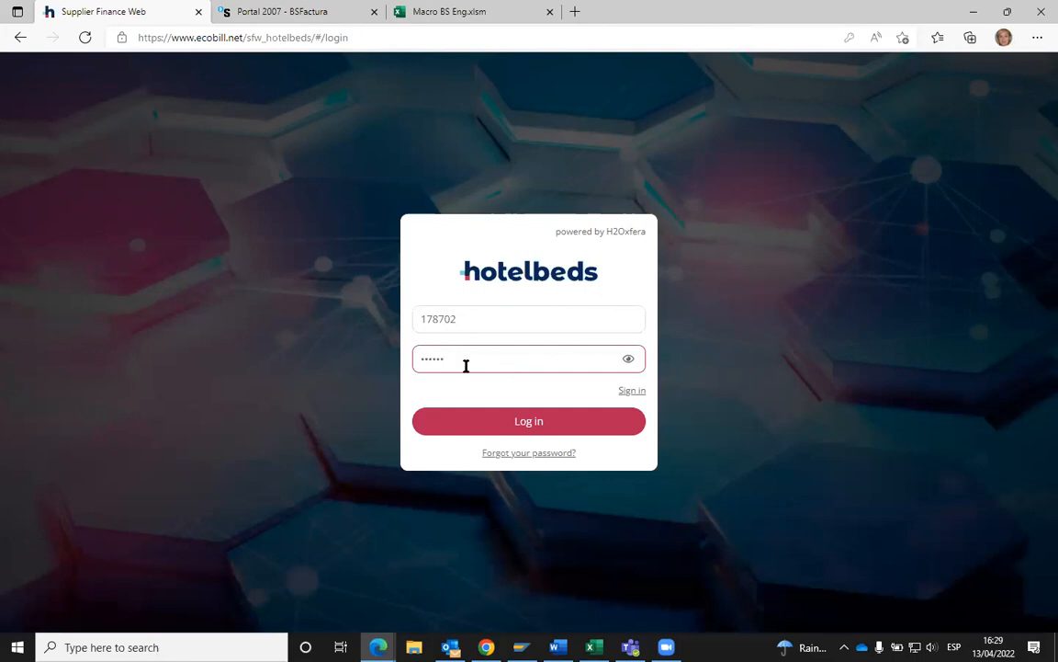
pyautogui.click(525, 425)
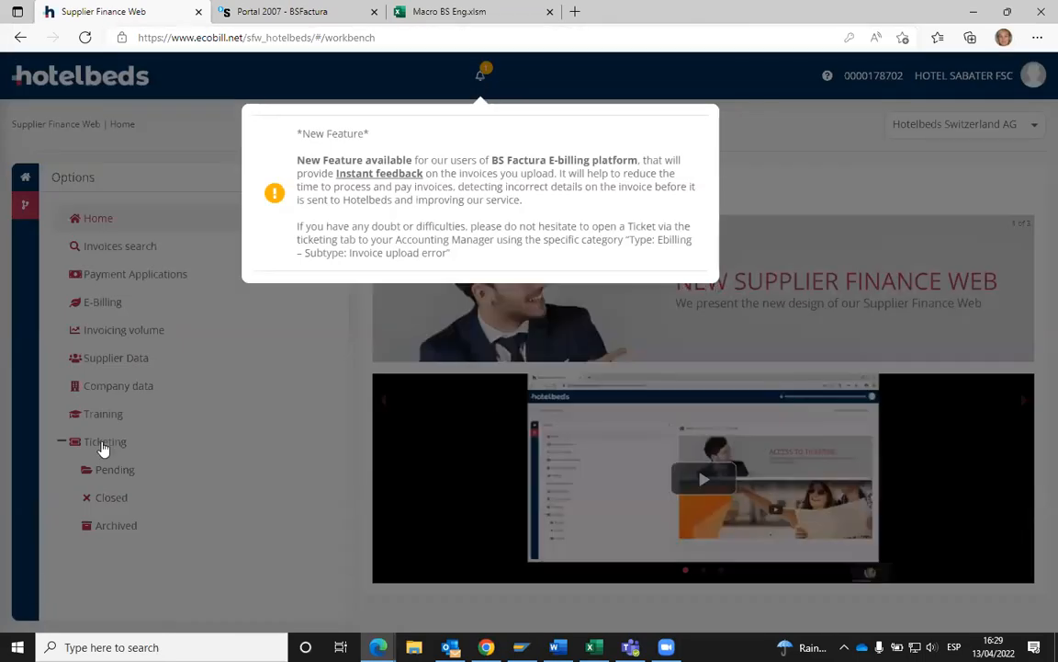
pyautogui.click(865, 243)
pyautogui.click(106, 444)
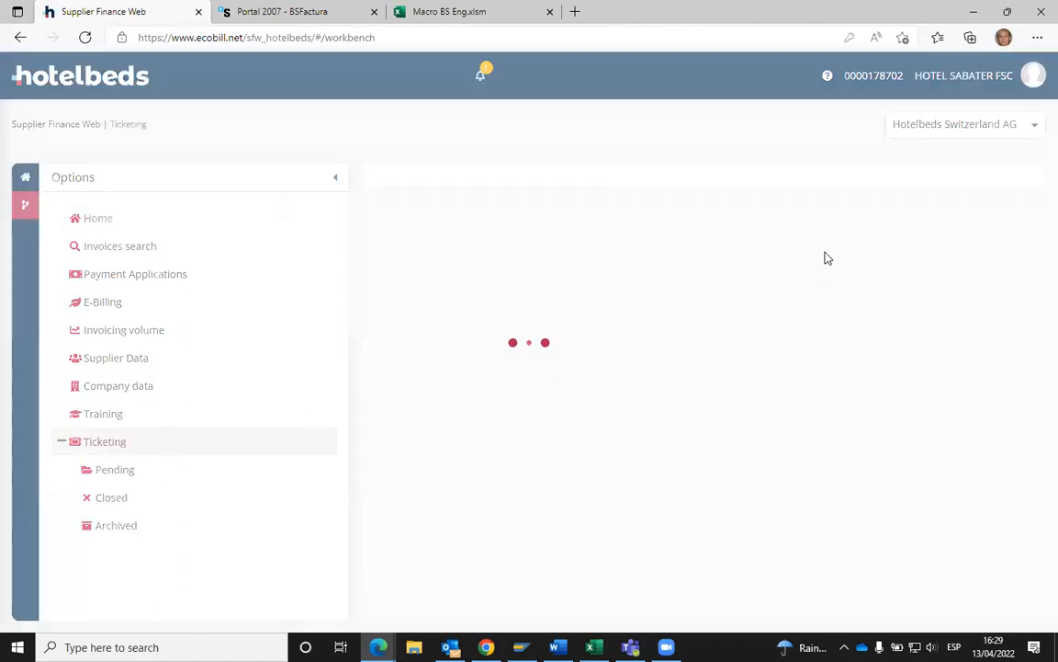
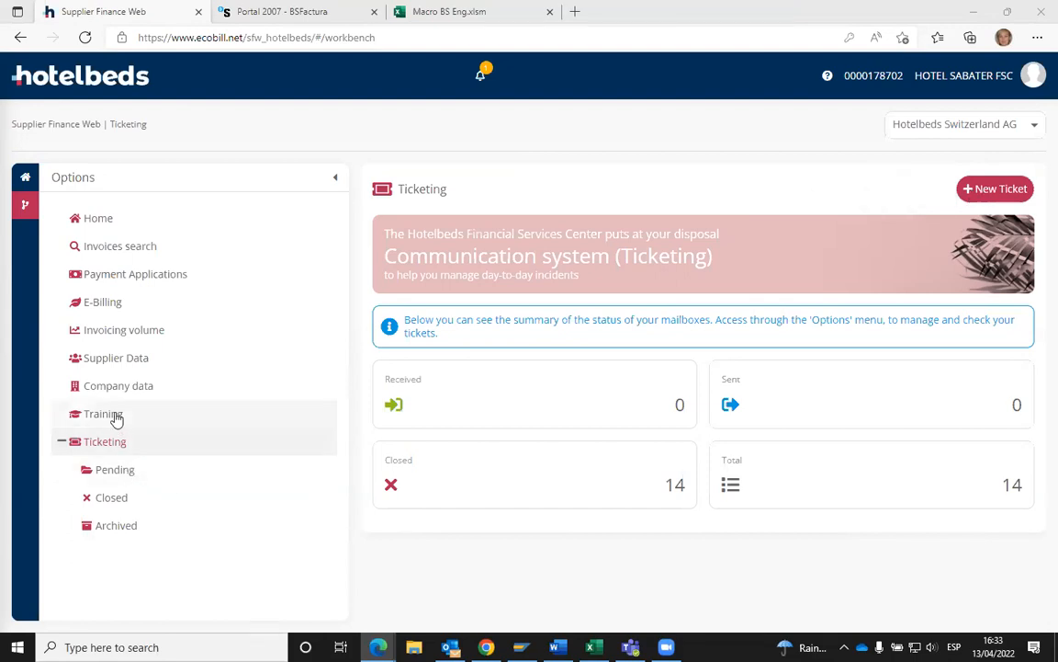
# - Open Training's Videos tab and browse the Supplier Finance Web and E-billing tutorial videos
pyautogui.click(115, 416)
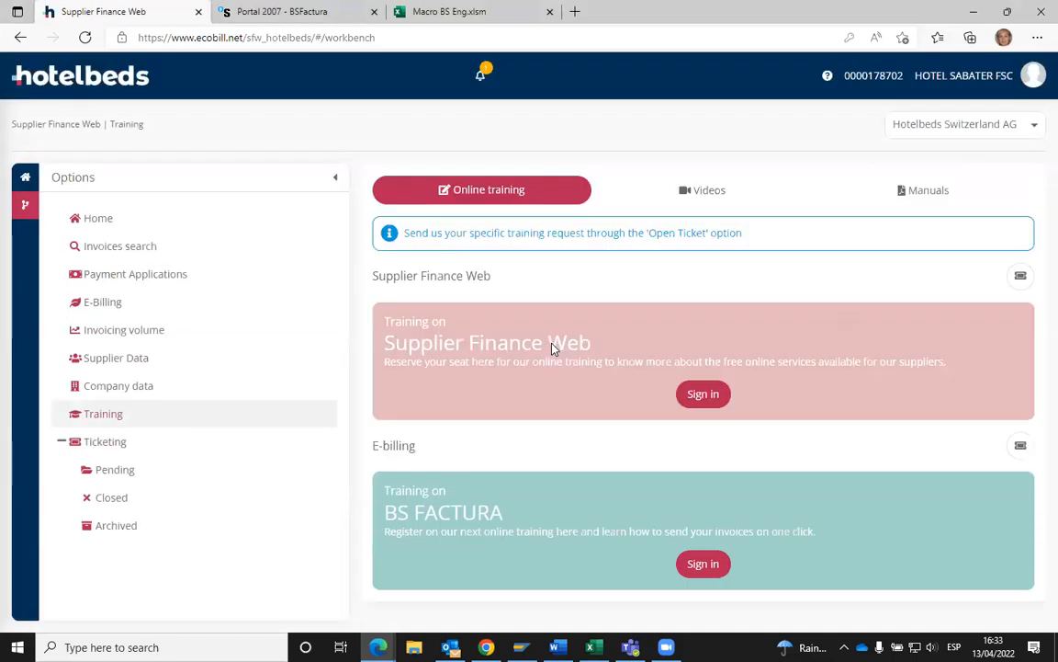
pyautogui.click(709, 191)
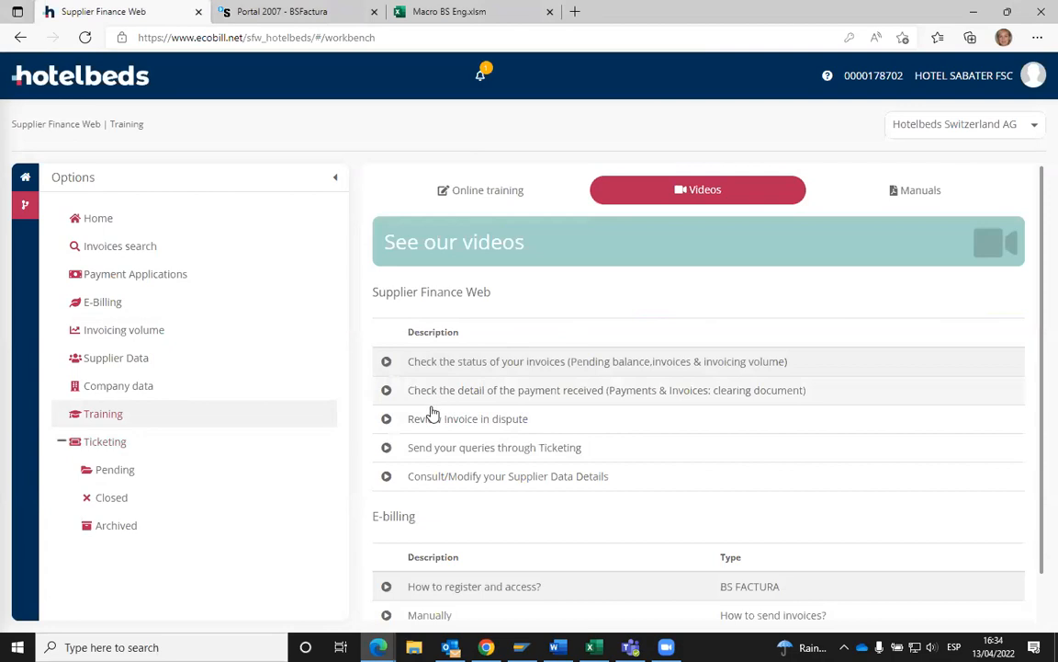
pyautogui.scroll(-1, 450, 338)
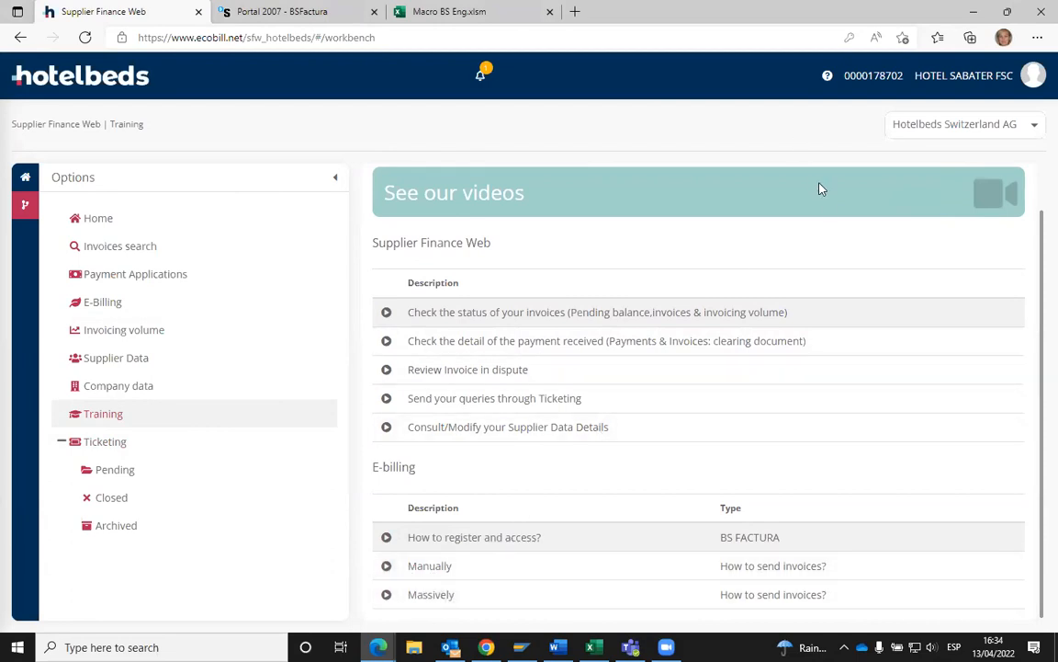
pyautogui.scroll(1, 822, 220)
# - View the downloadable training manuals, then go back to the Ticketing section
pyautogui.click(909, 196)
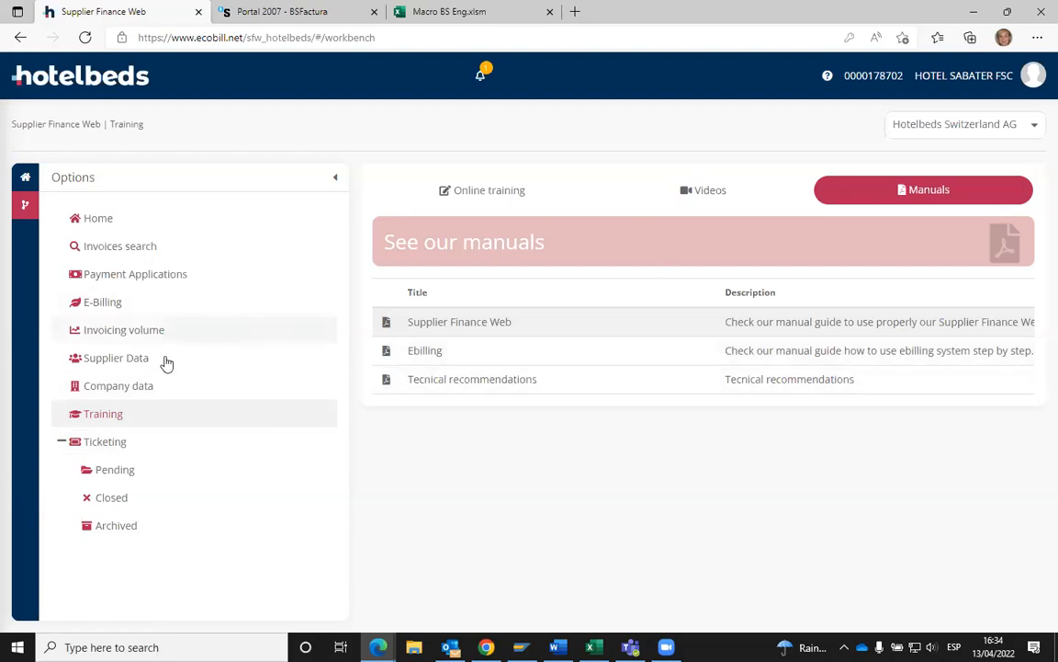
pyautogui.click(104, 441)
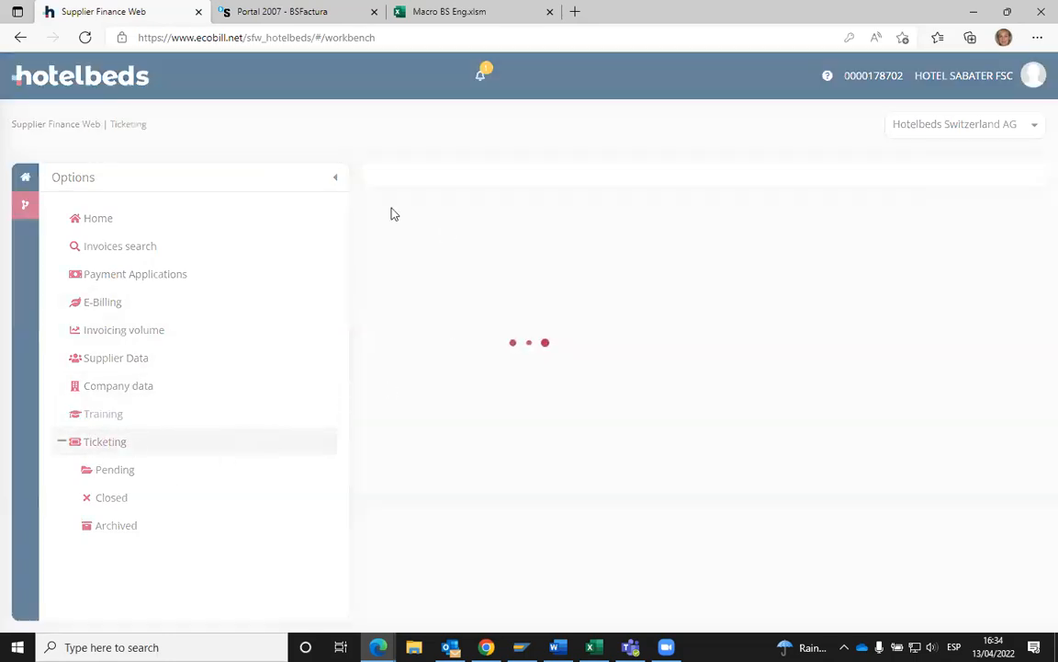